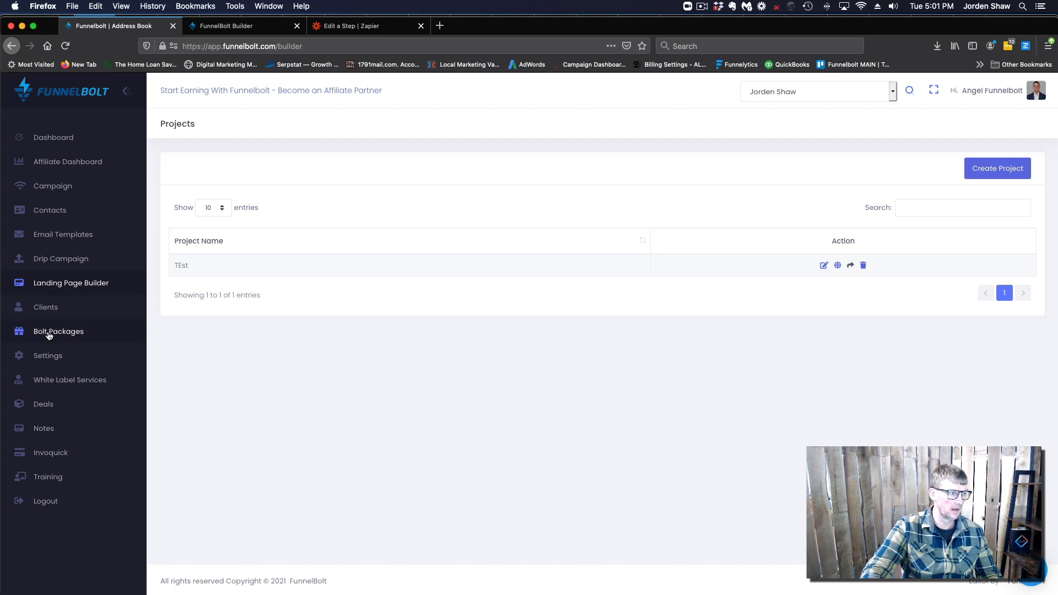
Check the Deals pipeline stages, then bring up the builder's template gallery for index.html
click(53, 411)
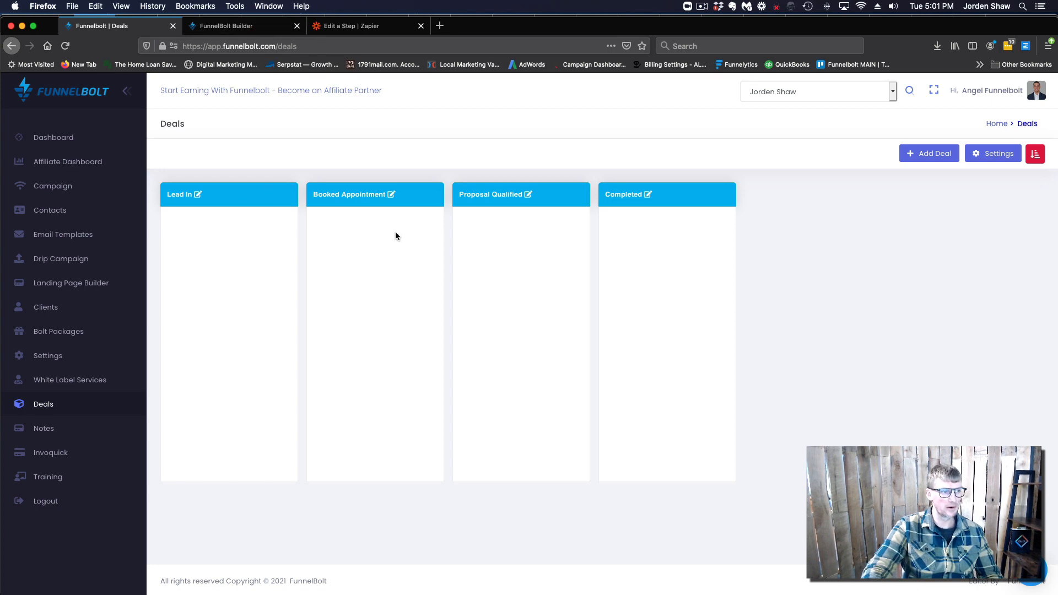
click(238, 27)
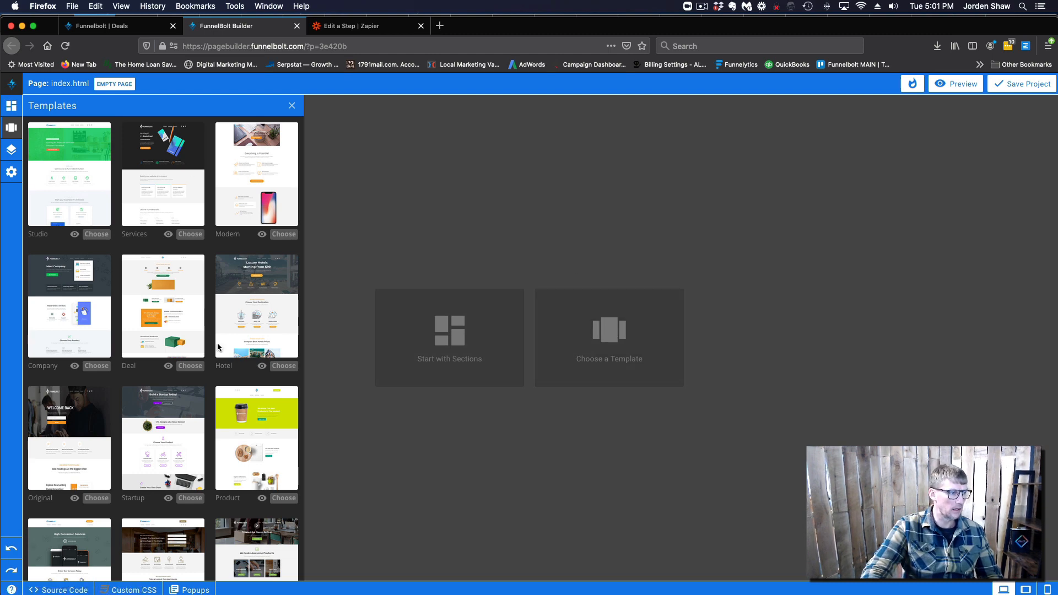
Apply the Original template and drag a Text Input into its opt-in form above the email field
scroll(192, 372, down, 1)
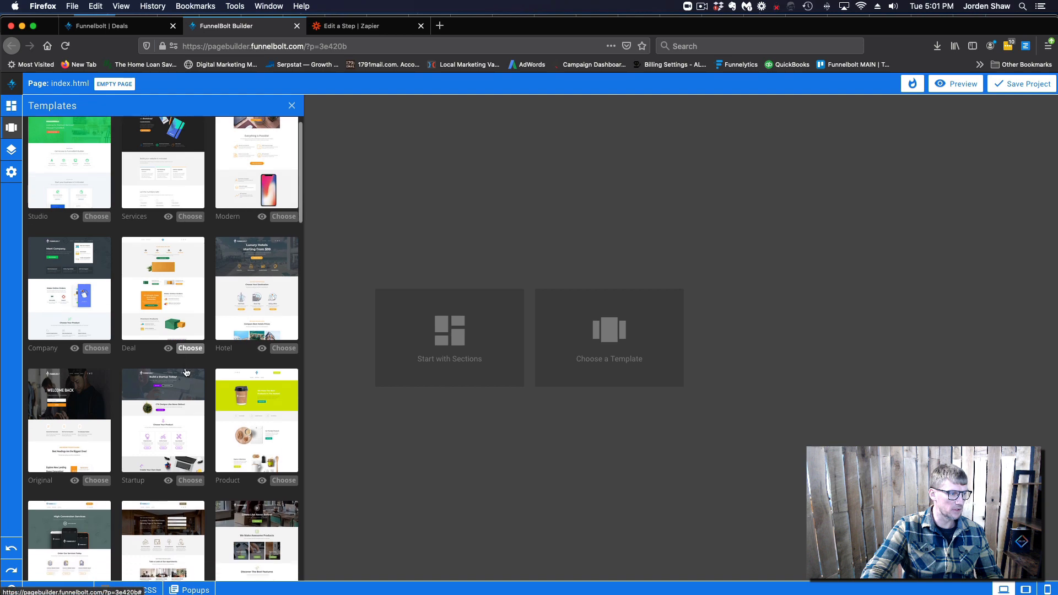
click(97, 476)
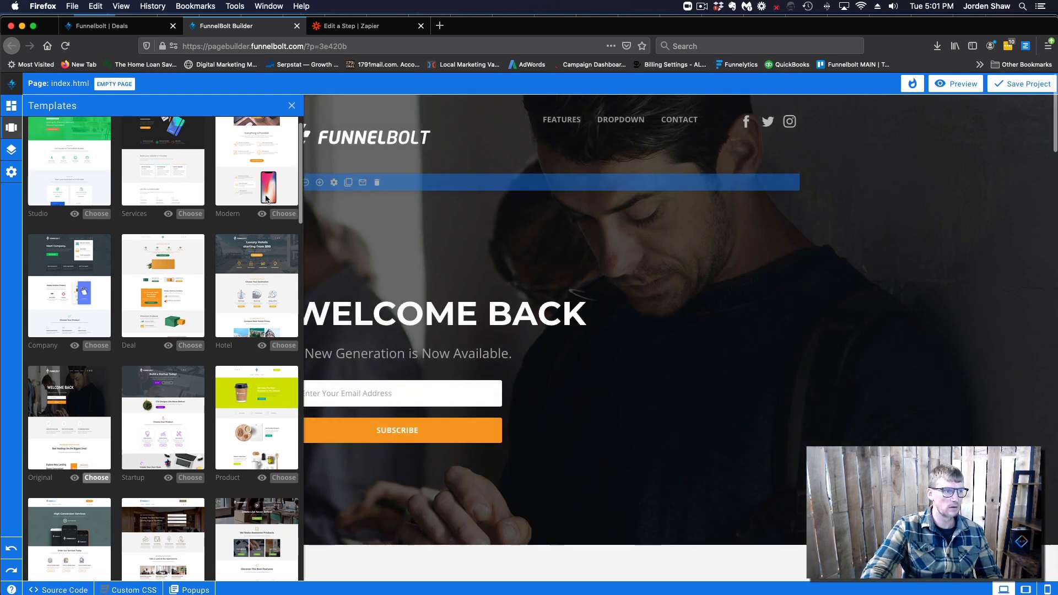
click(292, 107)
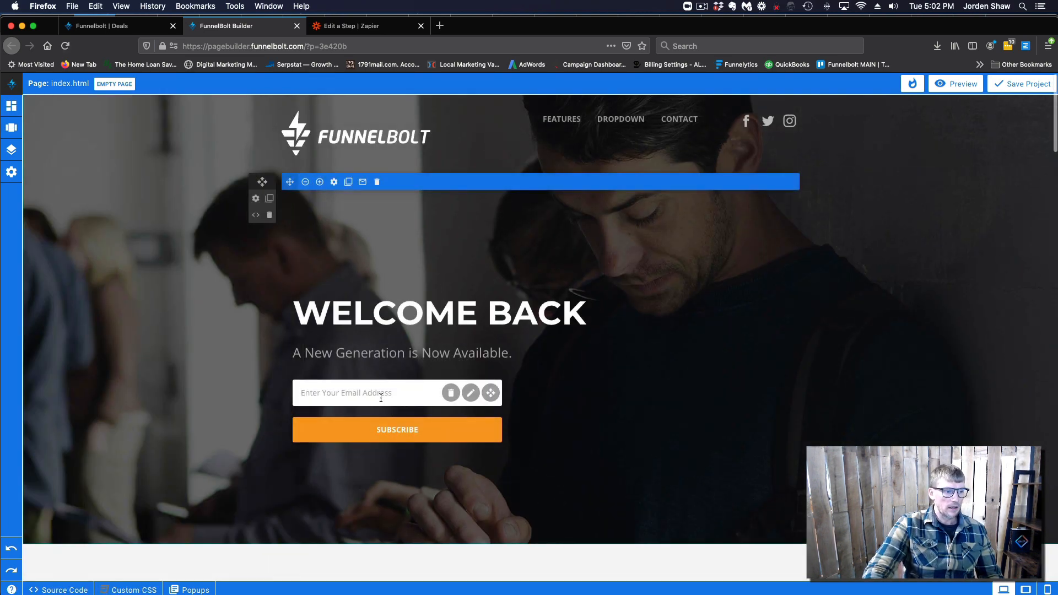
click(363, 182)
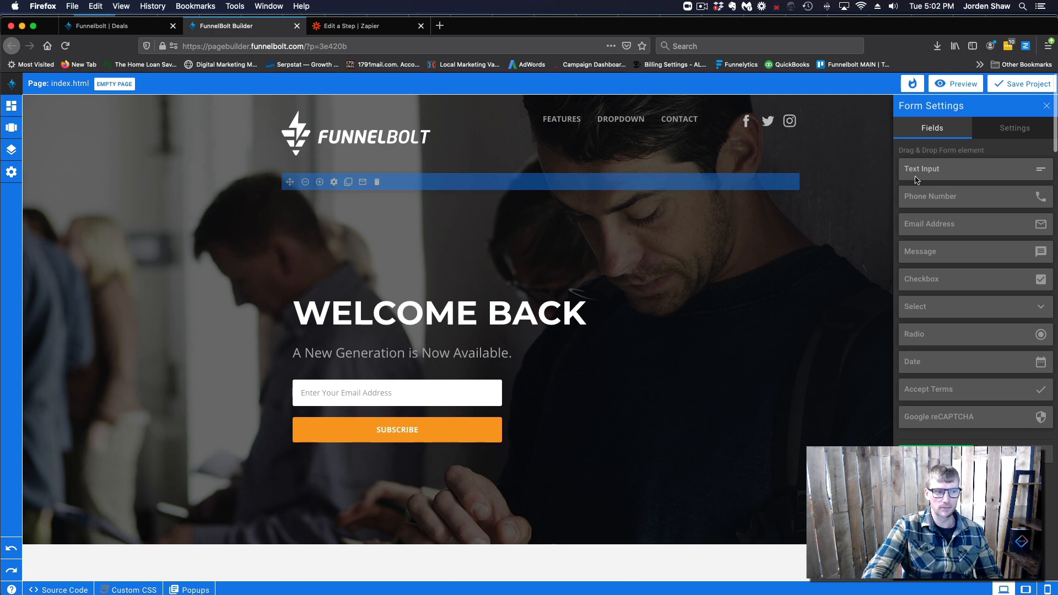
drag(915, 179, 405, 396)
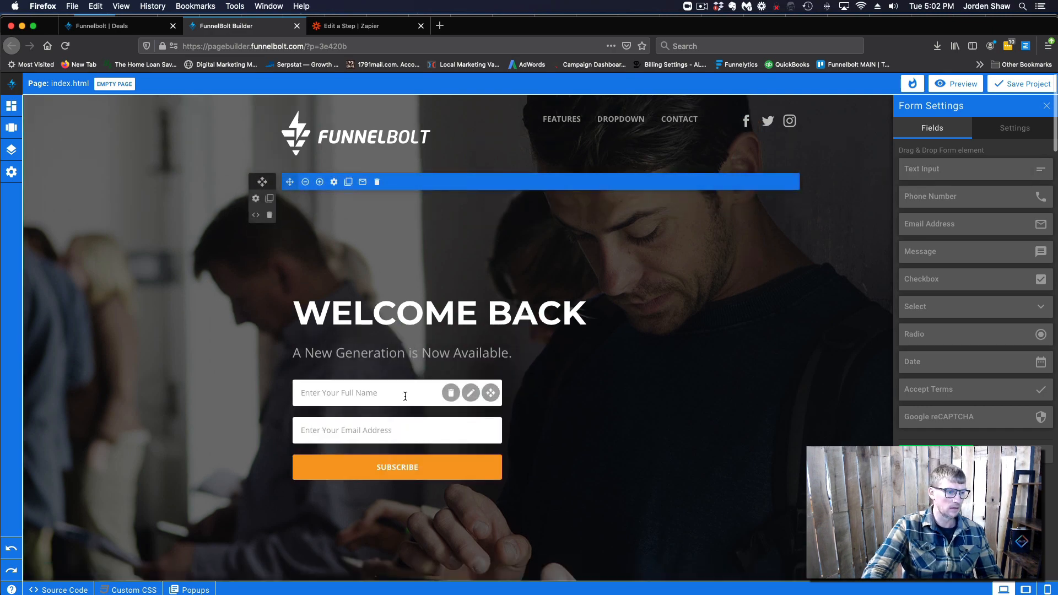
Rename the new field to First Name with placeholder 'Enter Your First Name' and save
click(470, 393)
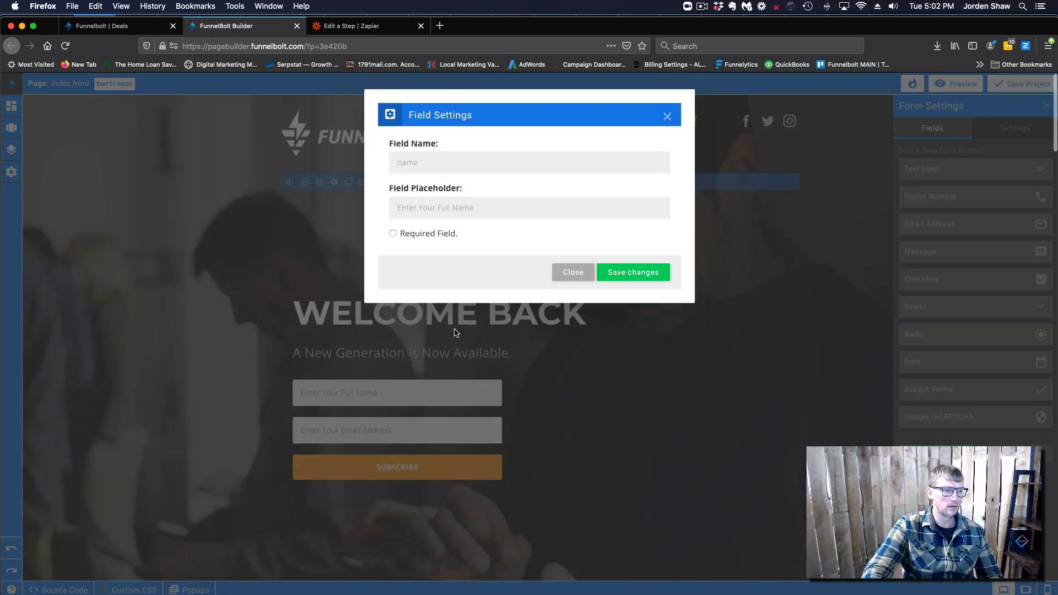
drag(424, 162, 385, 161)
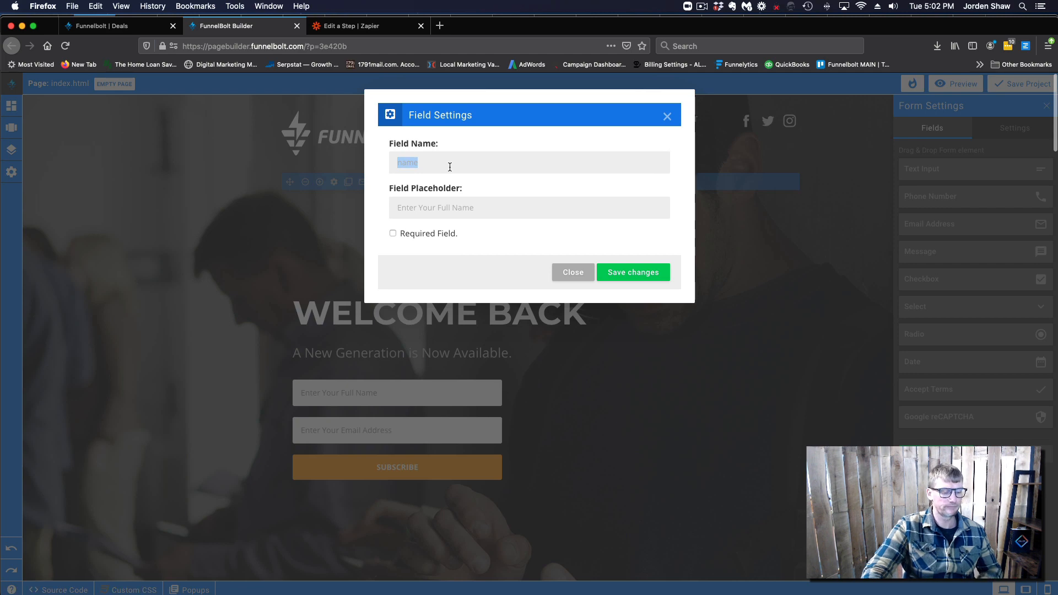
text(First Name)
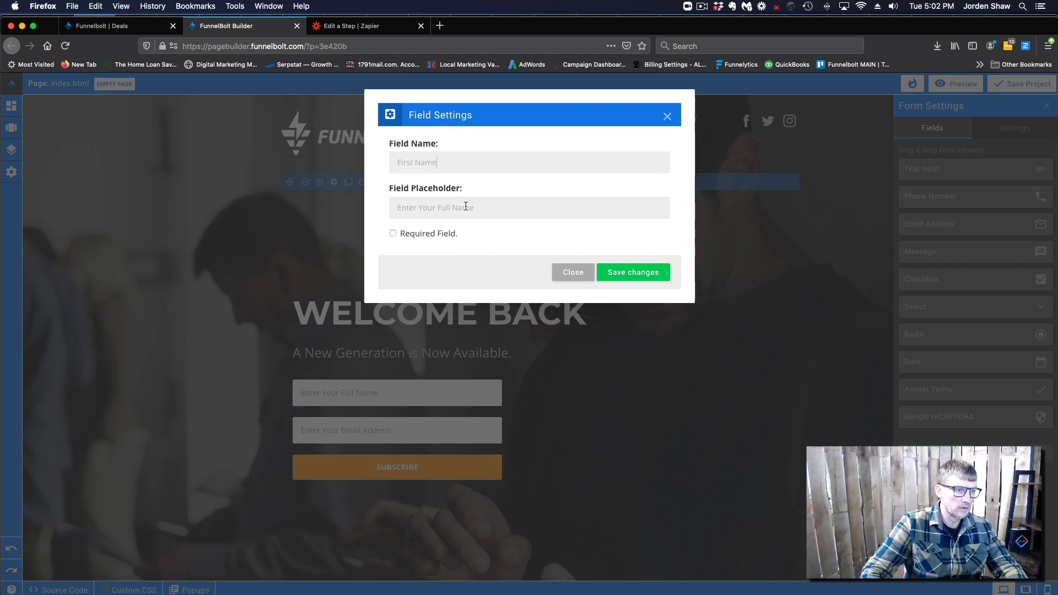
drag(396, 207, 476, 206)
key(BackSpace)
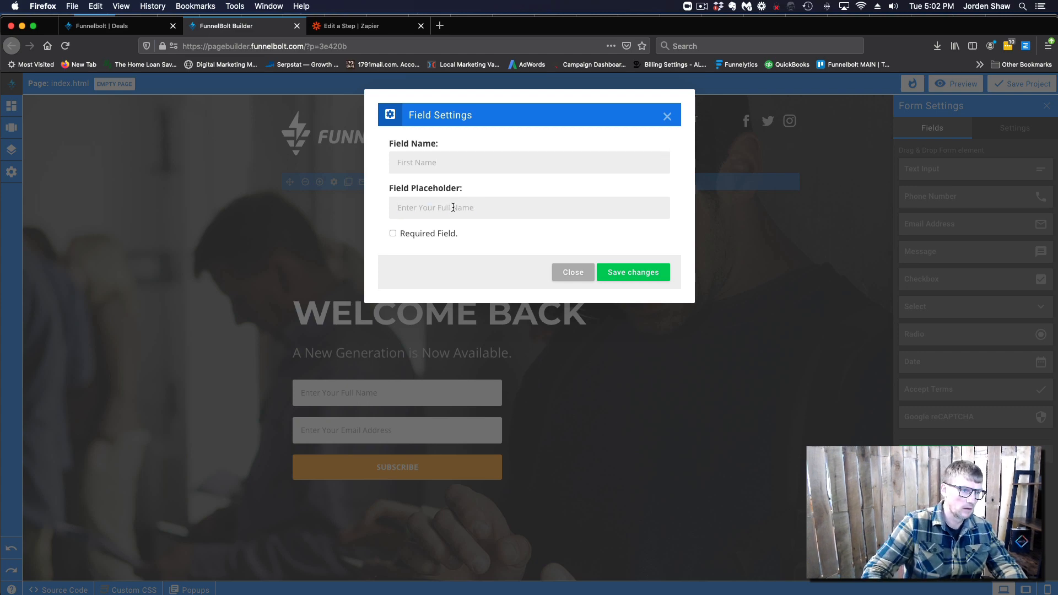
key(BackSpace)
key(BackSpace)
key(BackSpace)
key(BackSpace)
text(F)
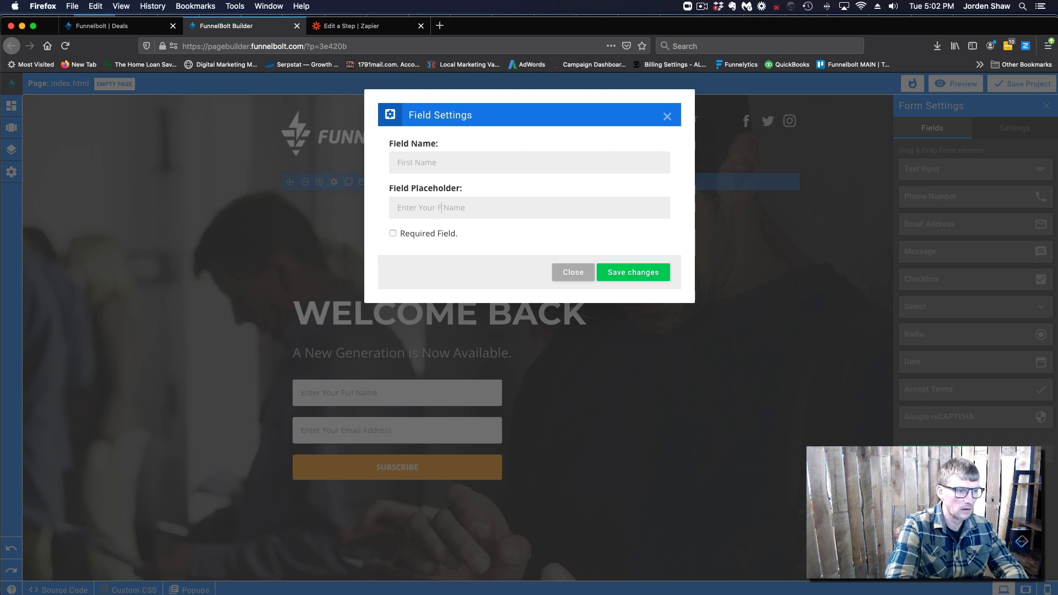
click(634, 273)
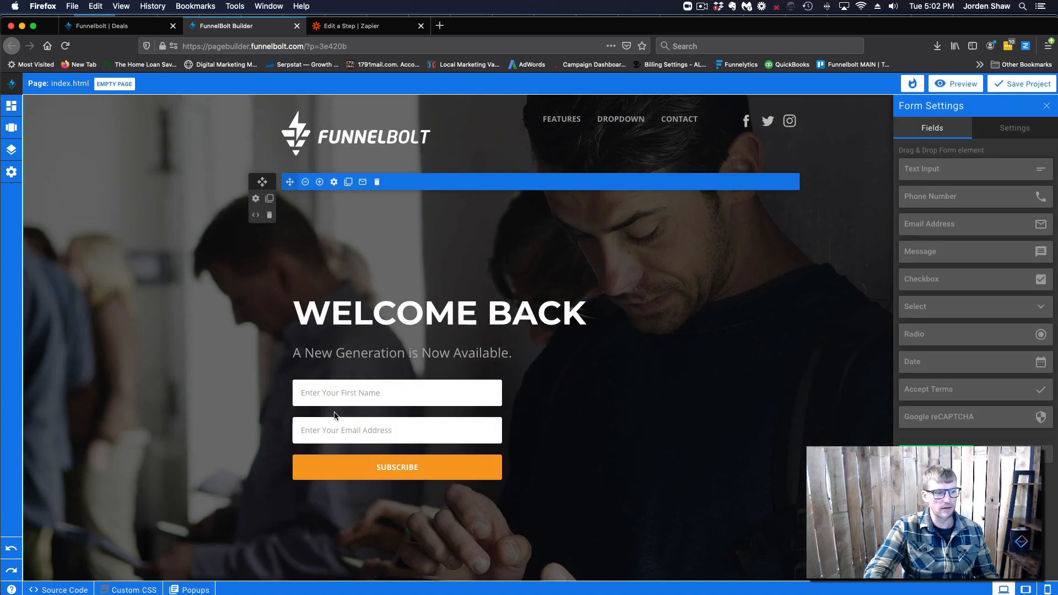
Set the opt-in form's Deal Stage to Lead In in Form Settings and apply
mouse_move(467, 432)
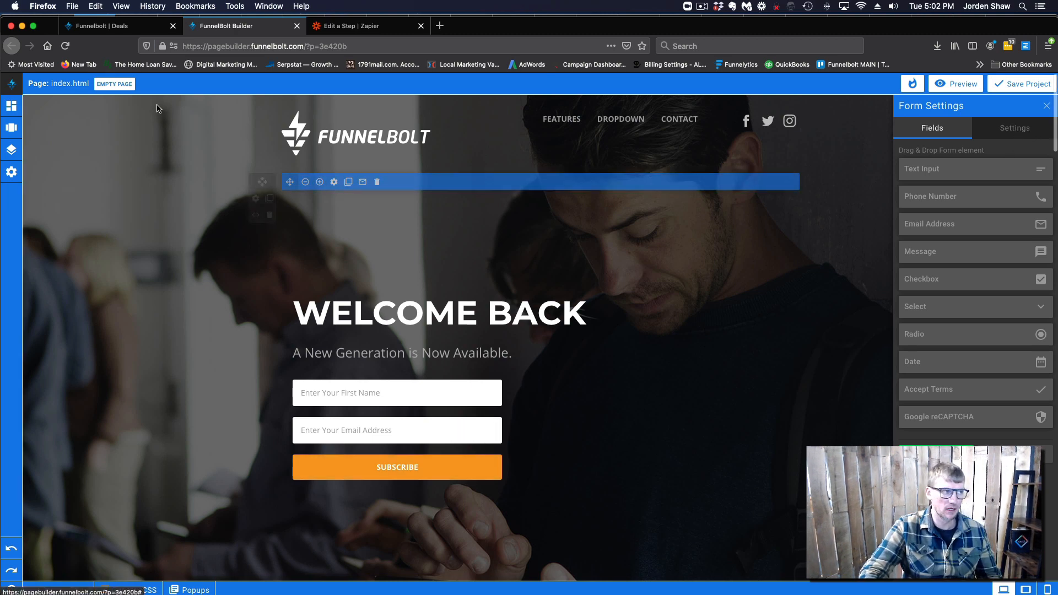
click(1023, 128)
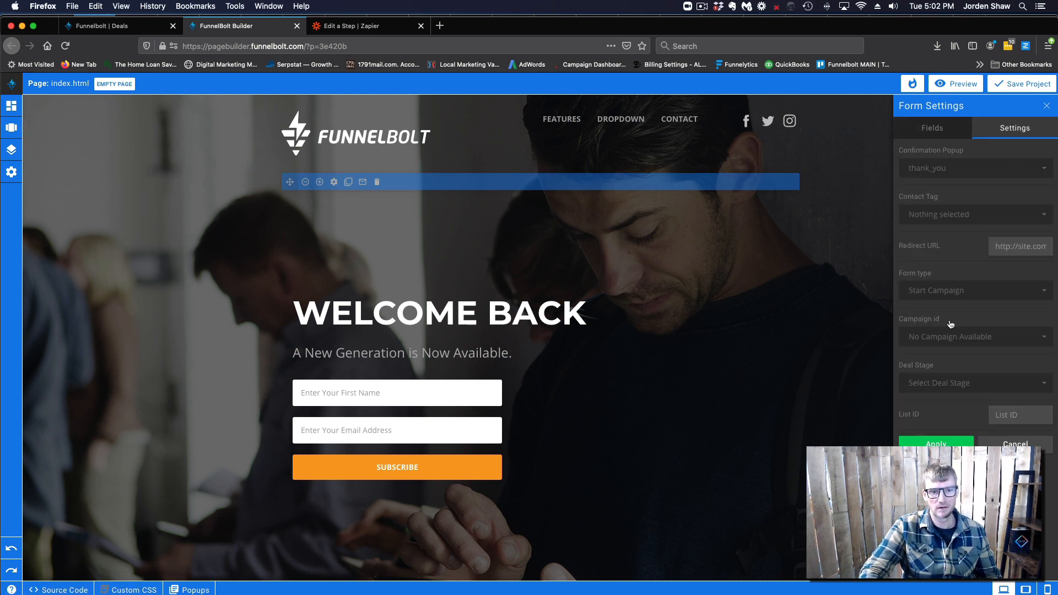
click(1008, 337)
click(1009, 337)
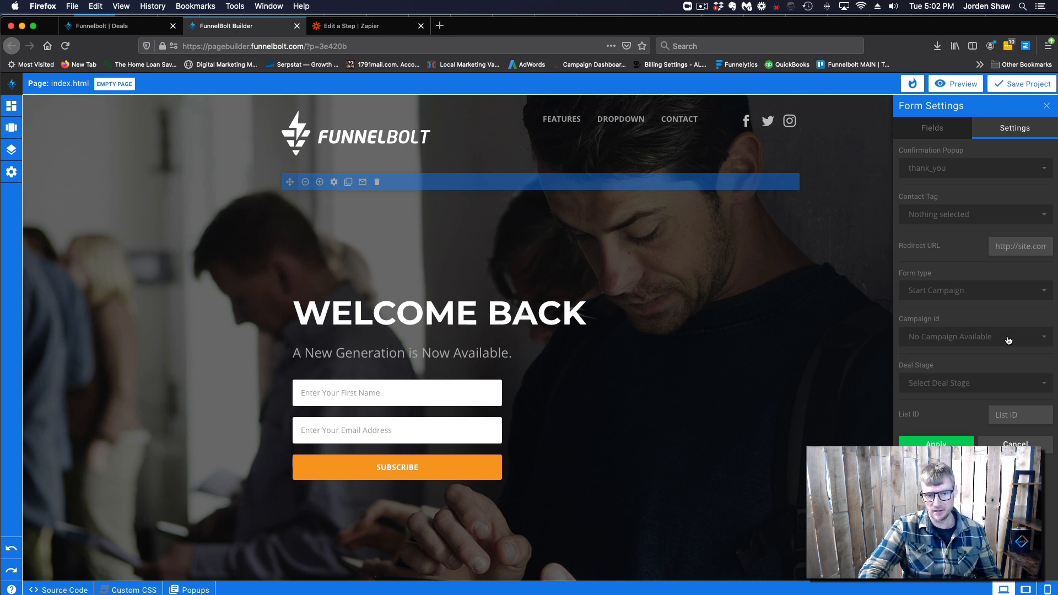
click(985, 388)
click(937, 445)
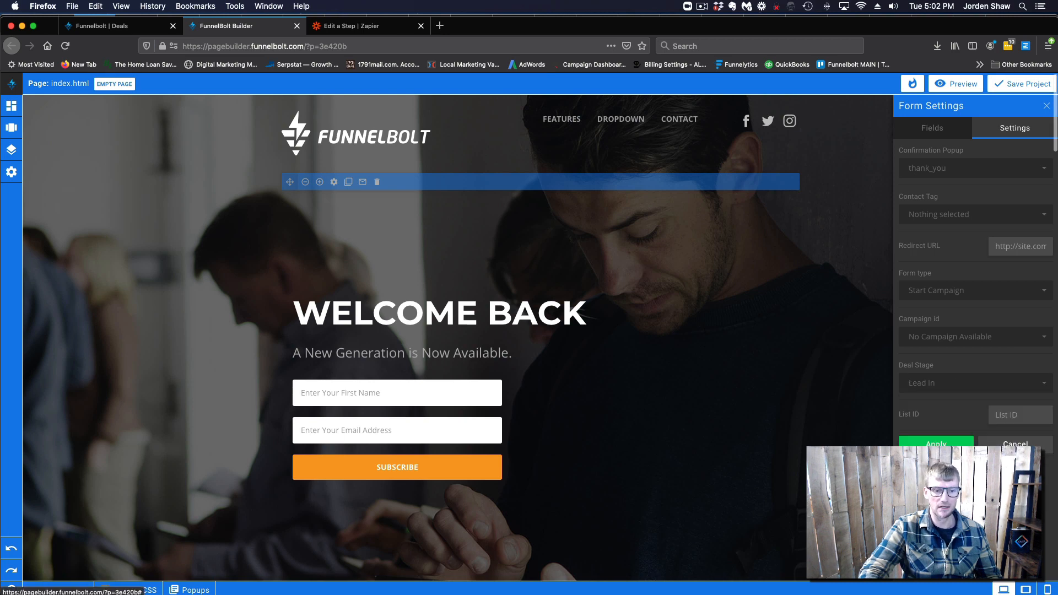
click(936, 444)
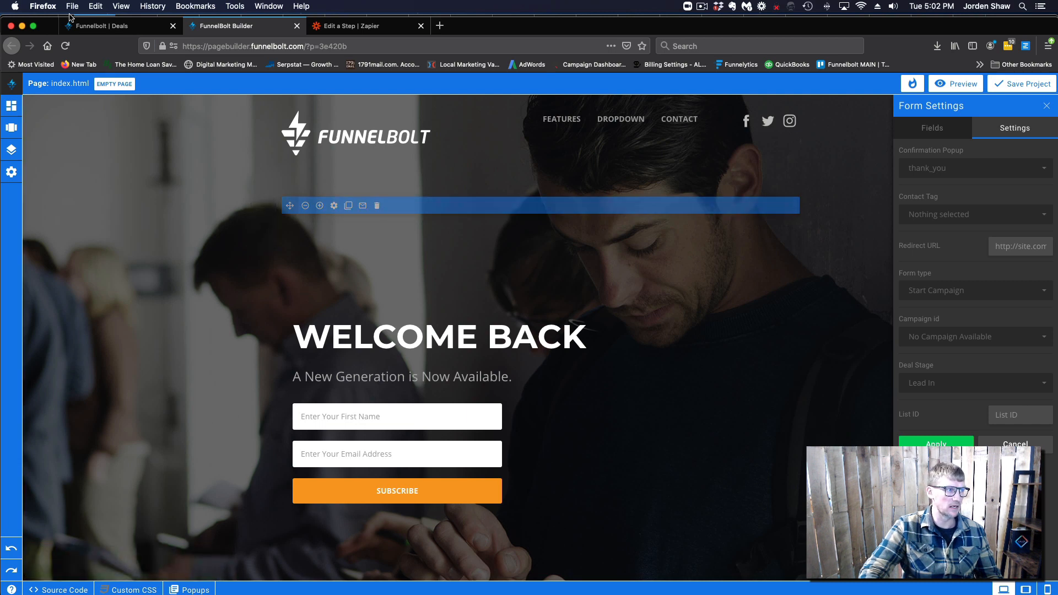
drag(50, 26, 51, 25)
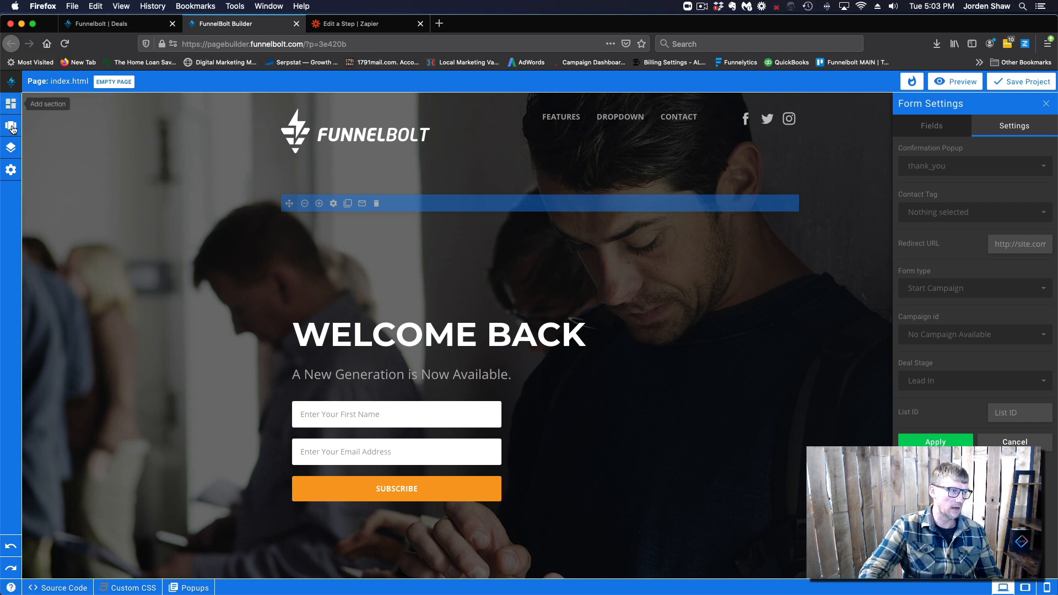
Add a new page named booking and choose to build it from sections
click(11, 147)
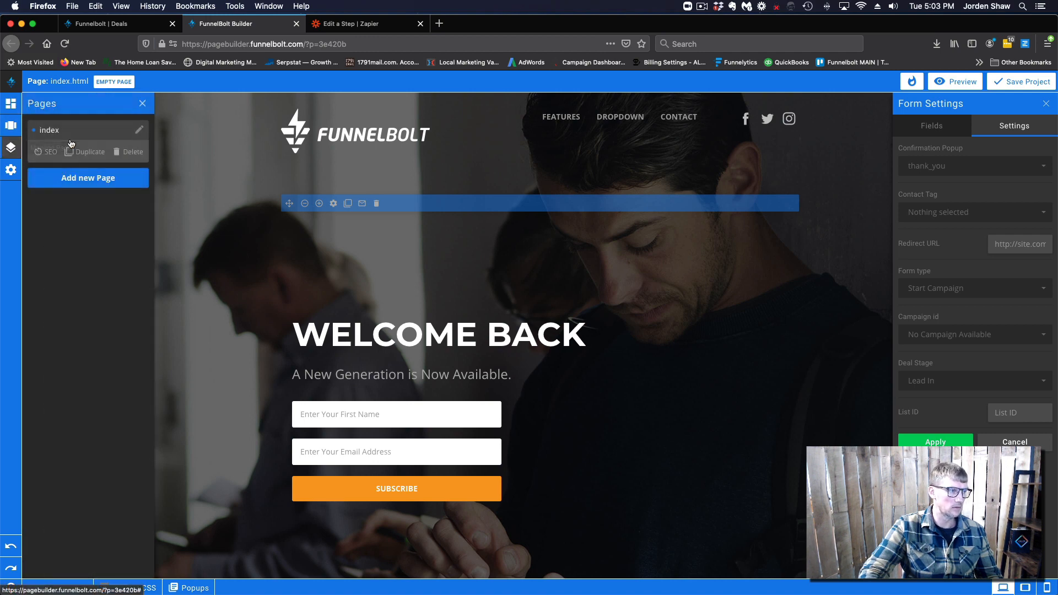
click(95, 184)
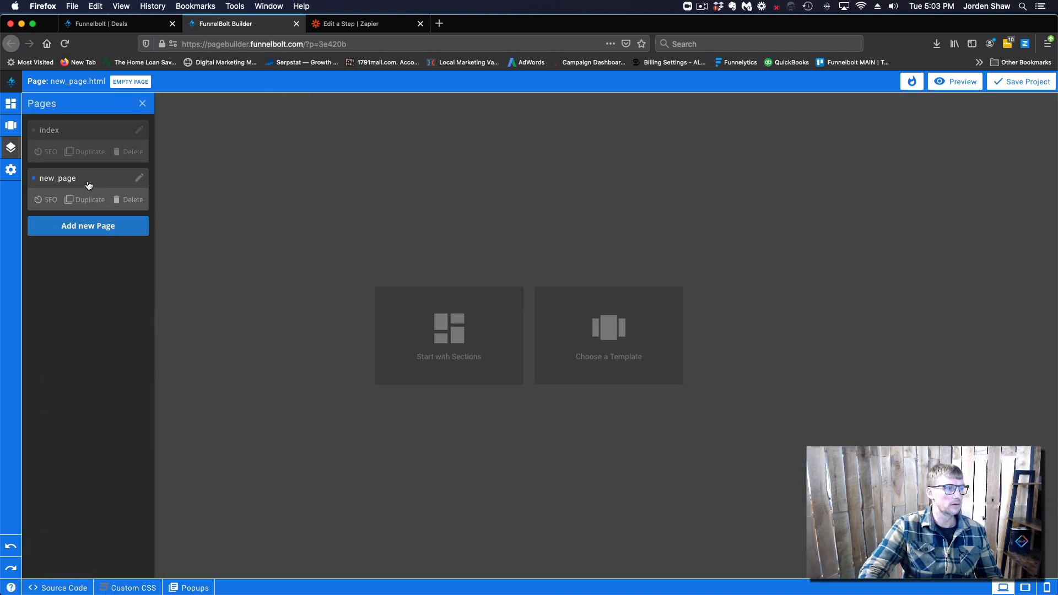
click(140, 177)
drag(441, 319, 382, 319)
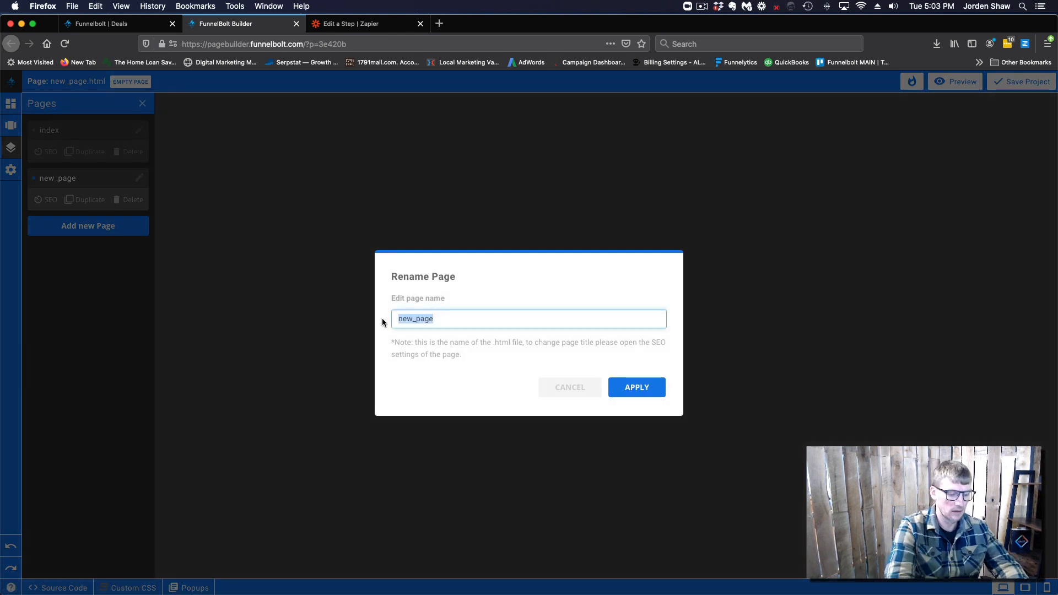
text(booking)
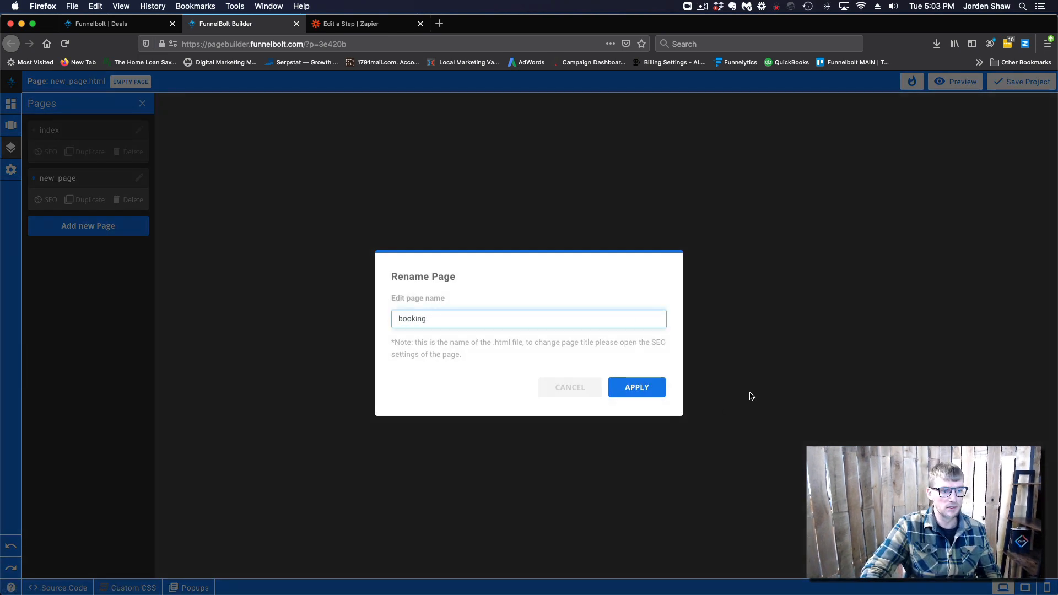
click(626, 387)
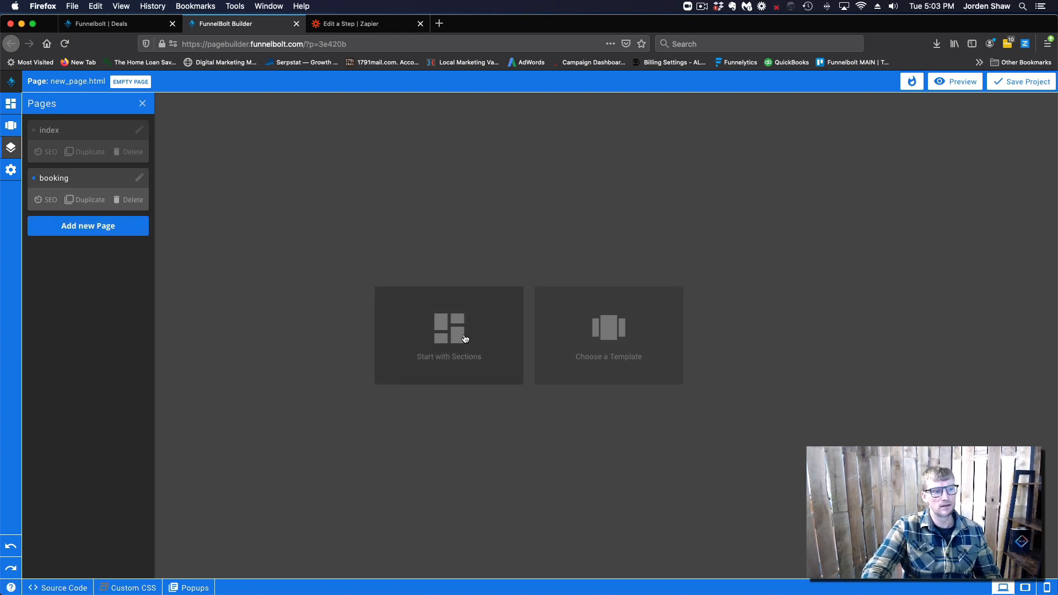
click(438, 332)
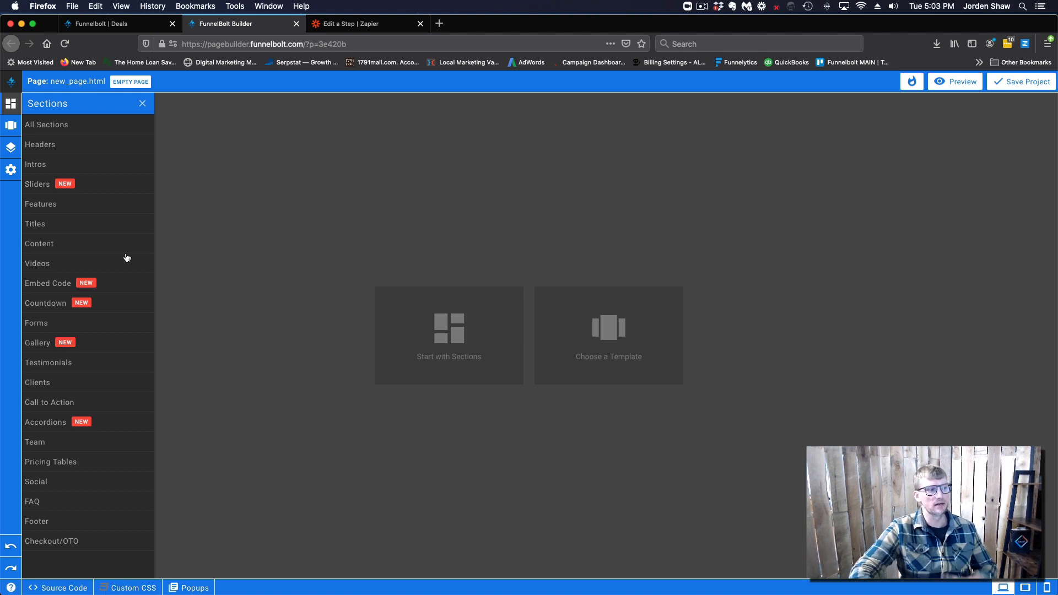
Place the 'Discover The Best Features' title section on the new page
click(87, 164)
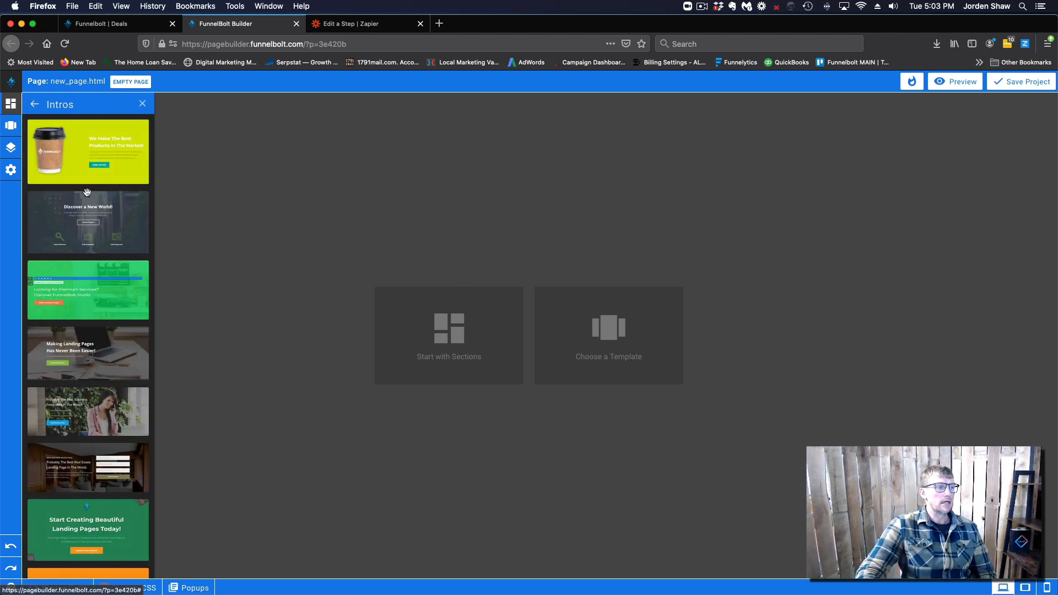
scroll(87, 192, down, 10)
scroll(66, 166, up, 4)
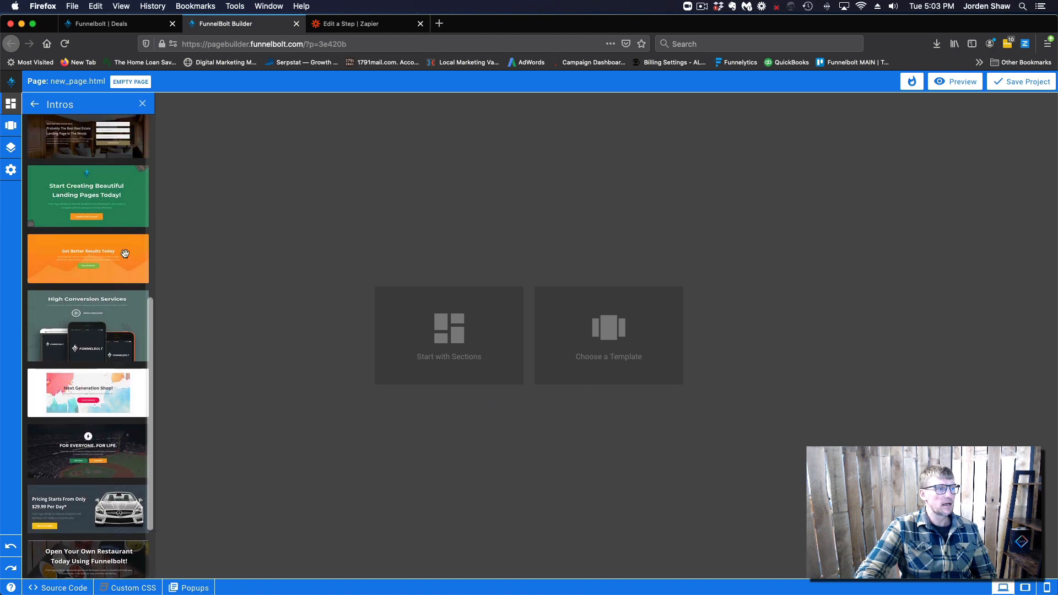
click(35, 105)
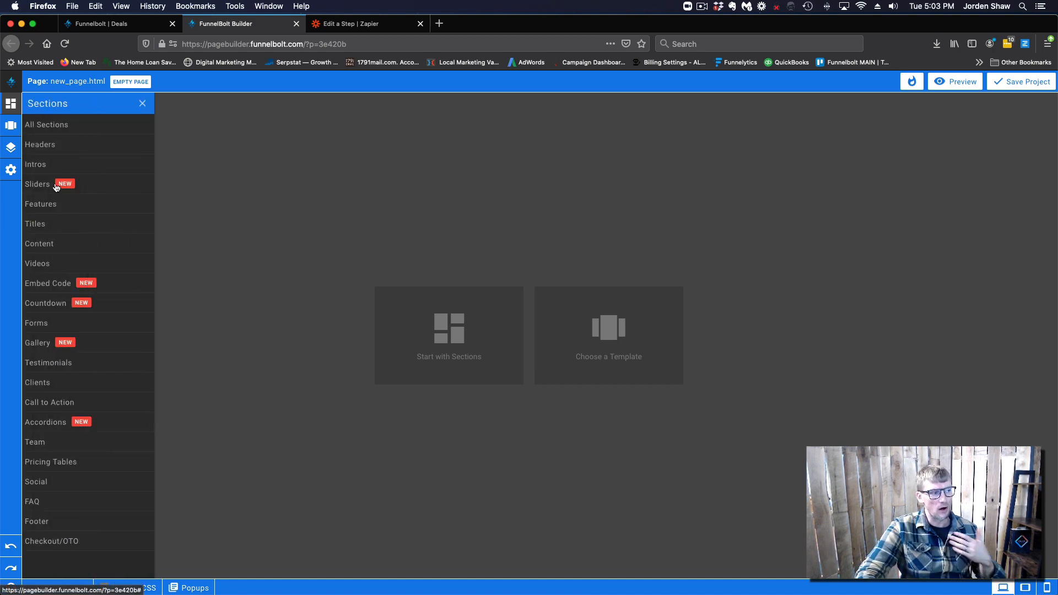
click(56, 223)
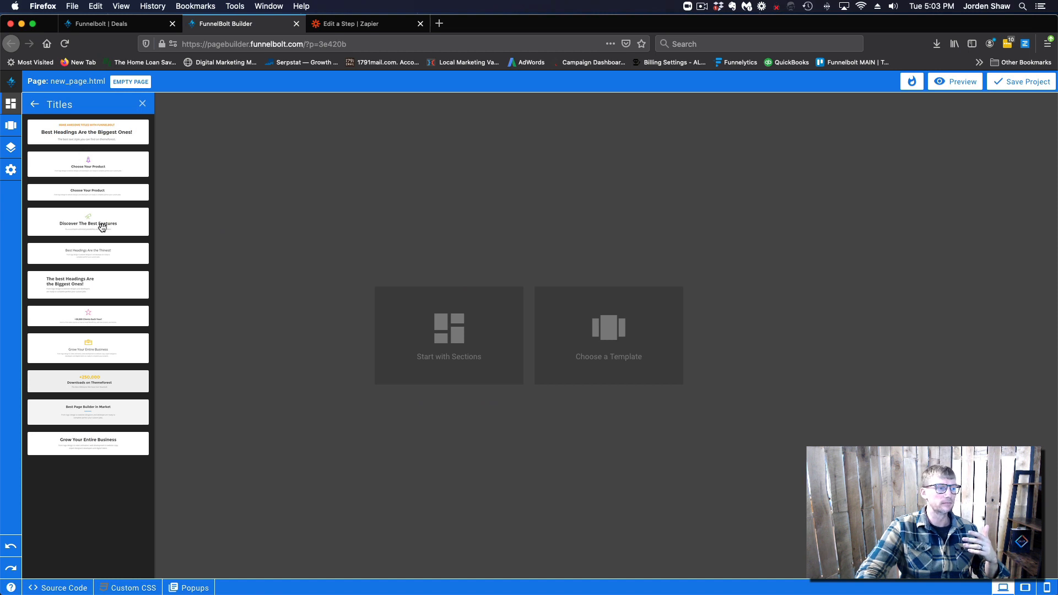
drag(101, 226, 513, 192)
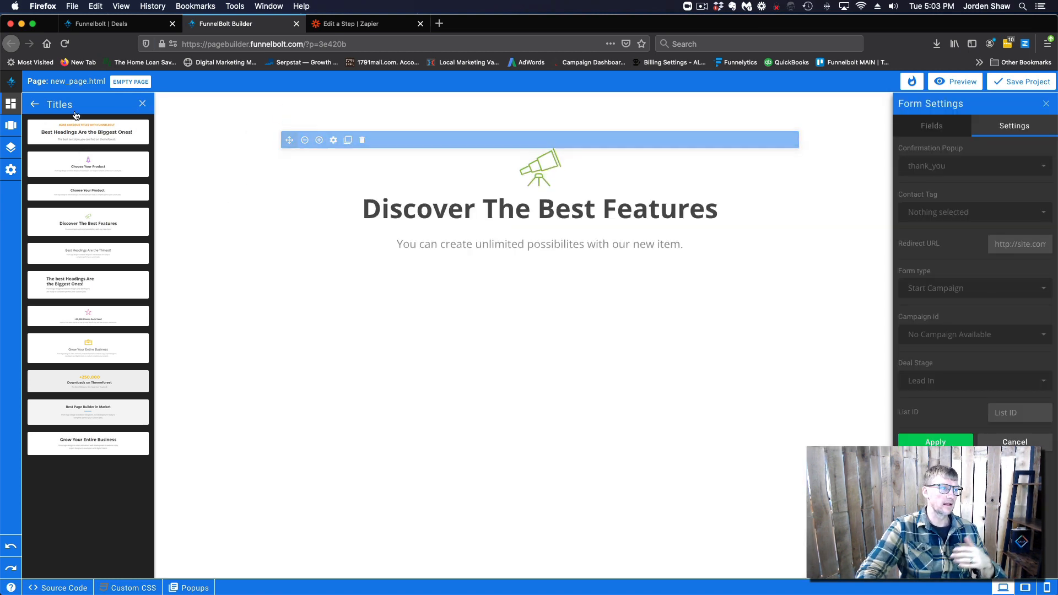
Add the Vimeo video embed-code section below the title section
click(35, 104)
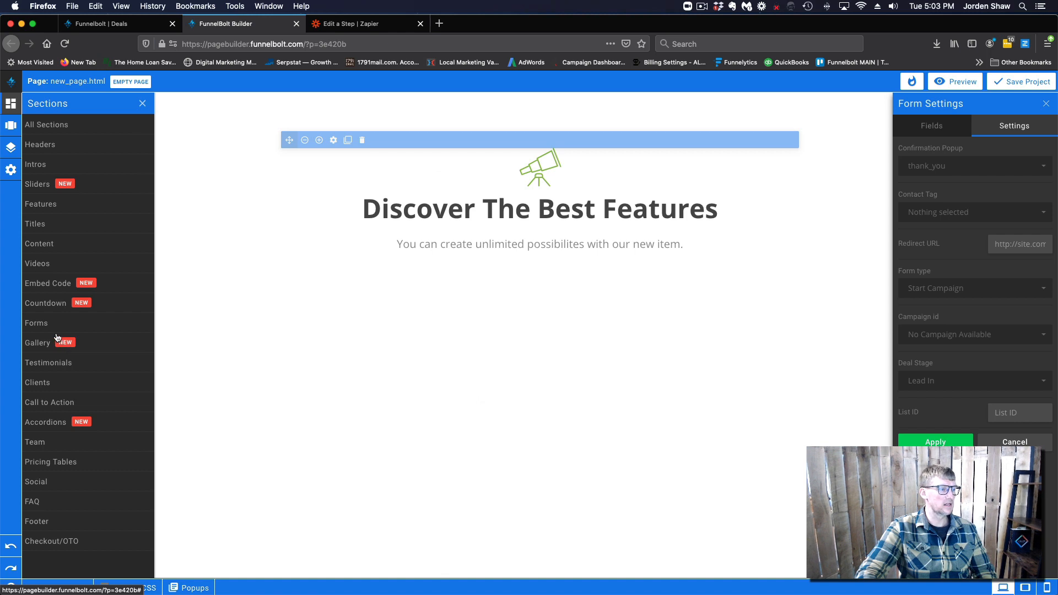
click(48, 285)
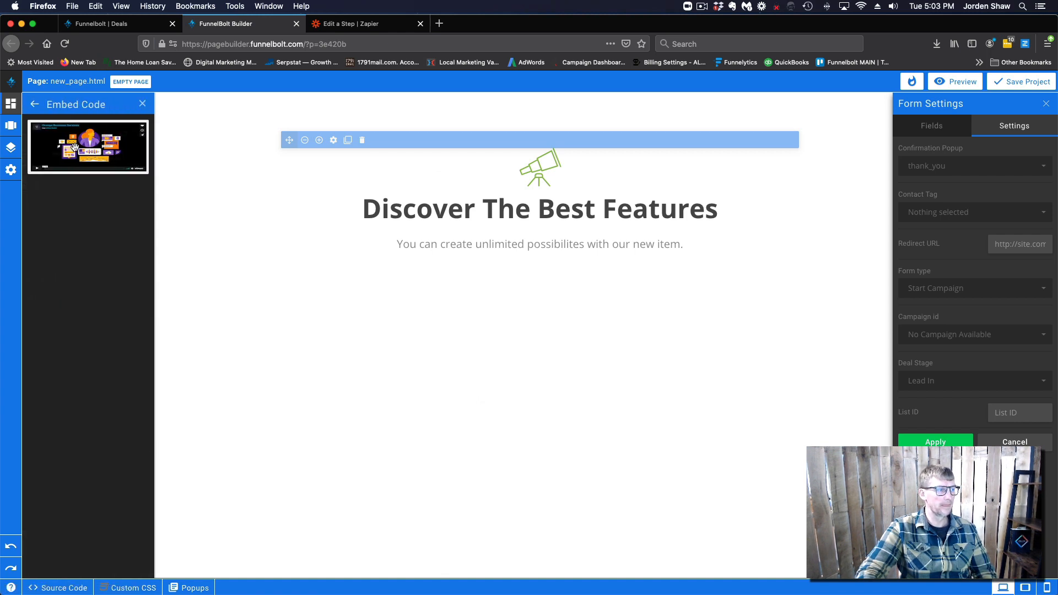
click(35, 104)
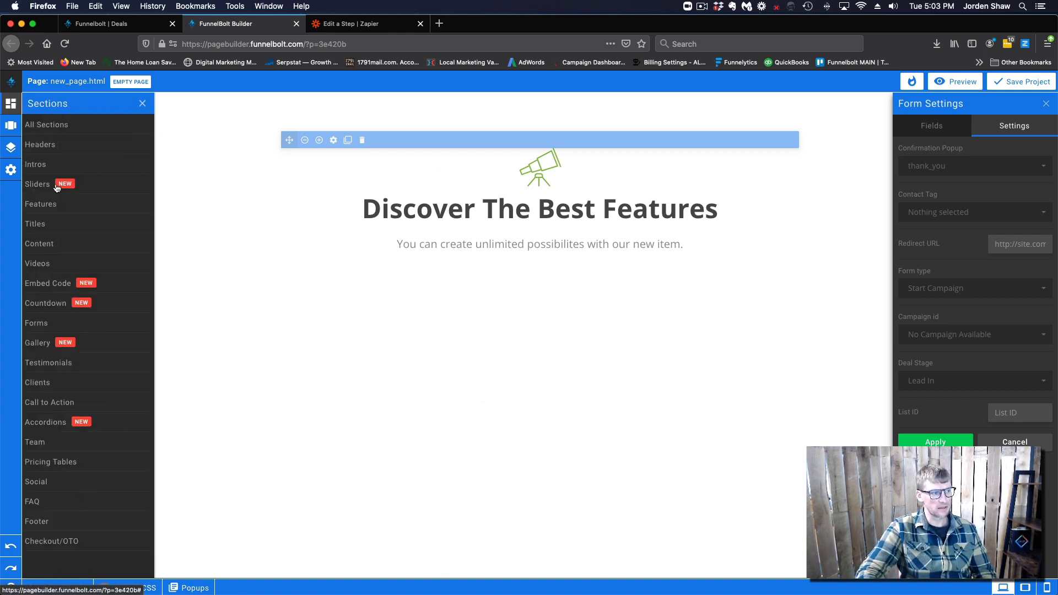
click(53, 287)
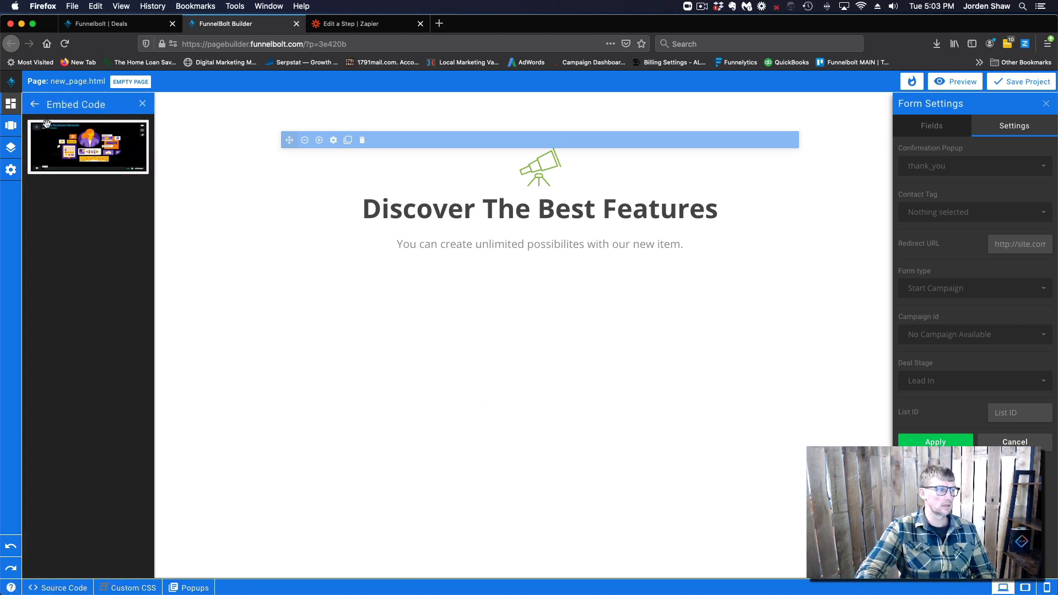
drag(47, 123, 554, 410)
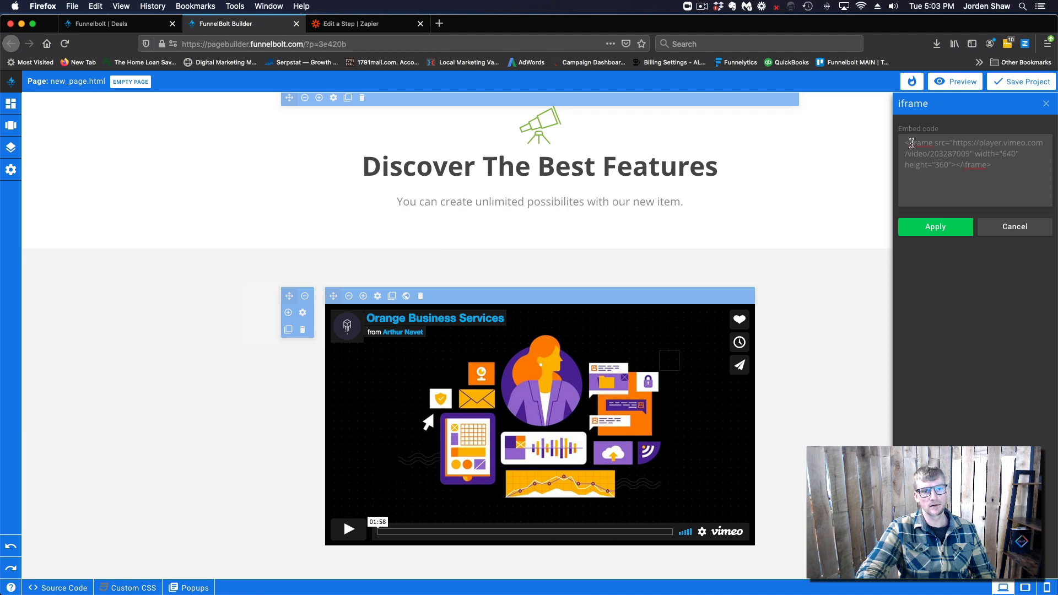
drag(905, 142, 1018, 169)
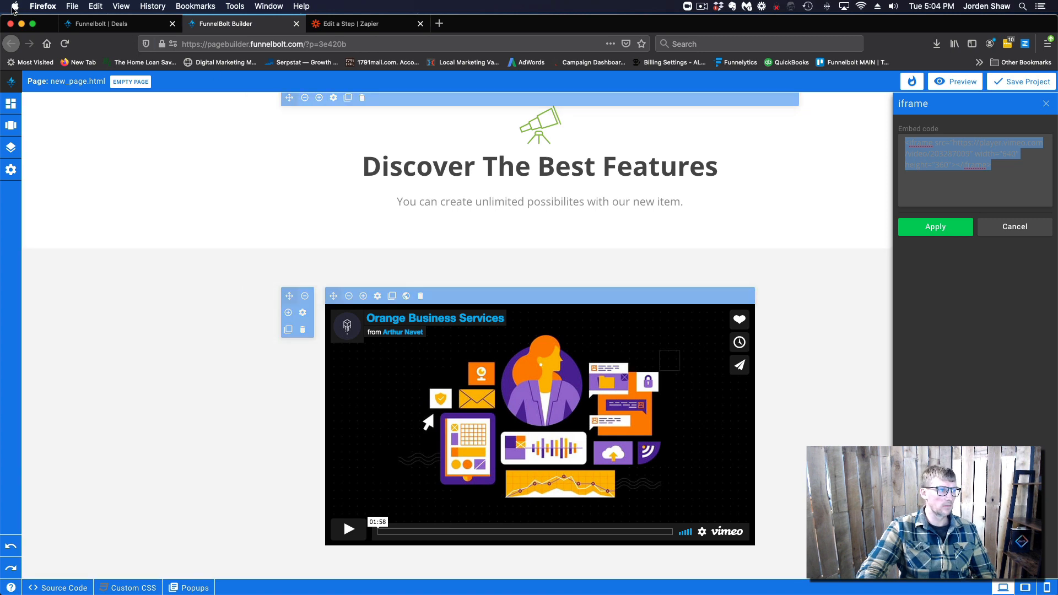
drag(47, 23, 47, 39)
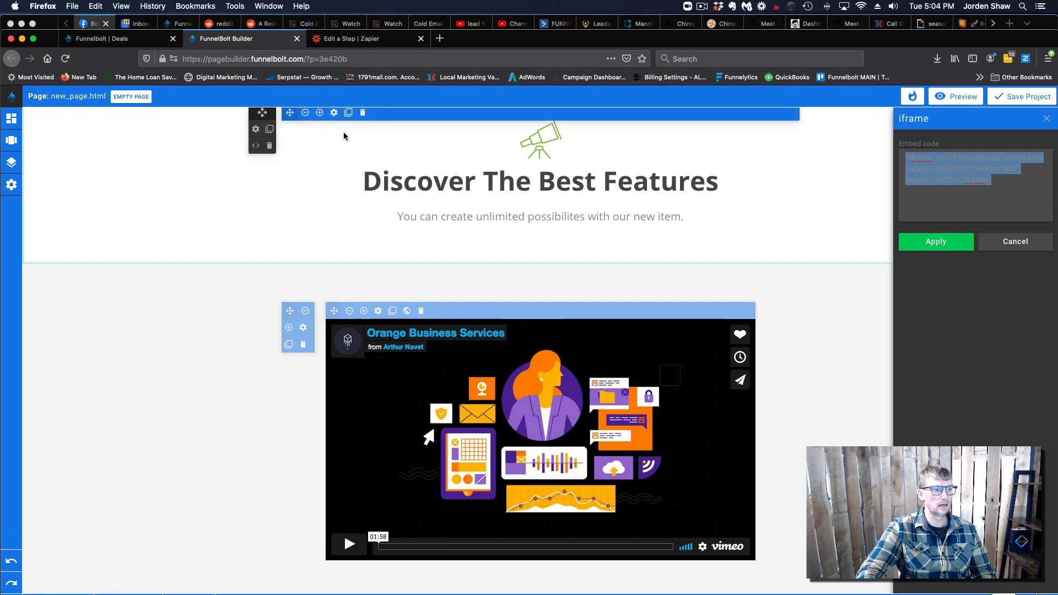
key(ctrl+Up)
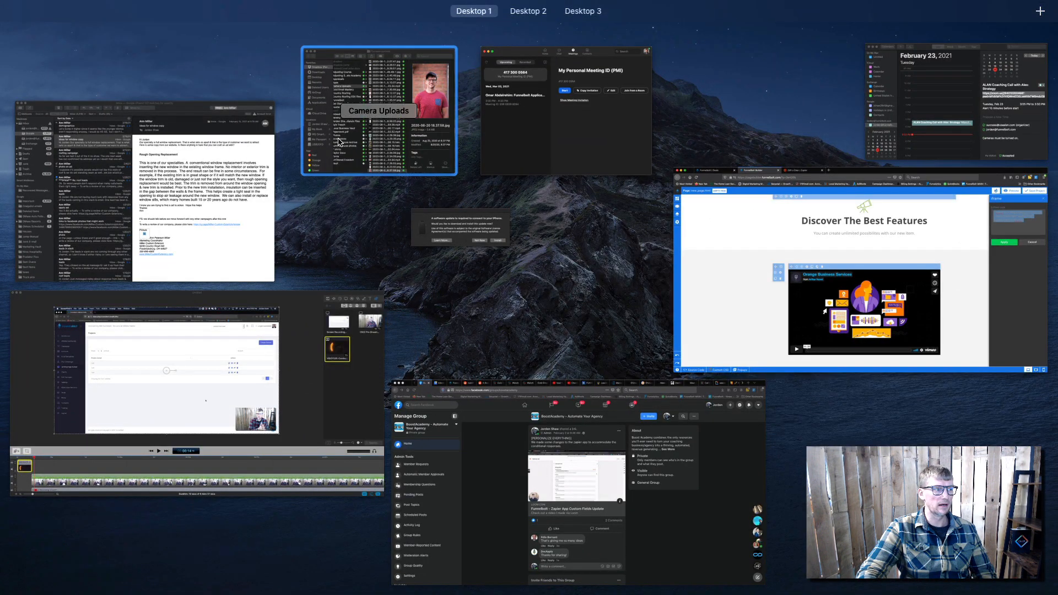
click(716, 321)
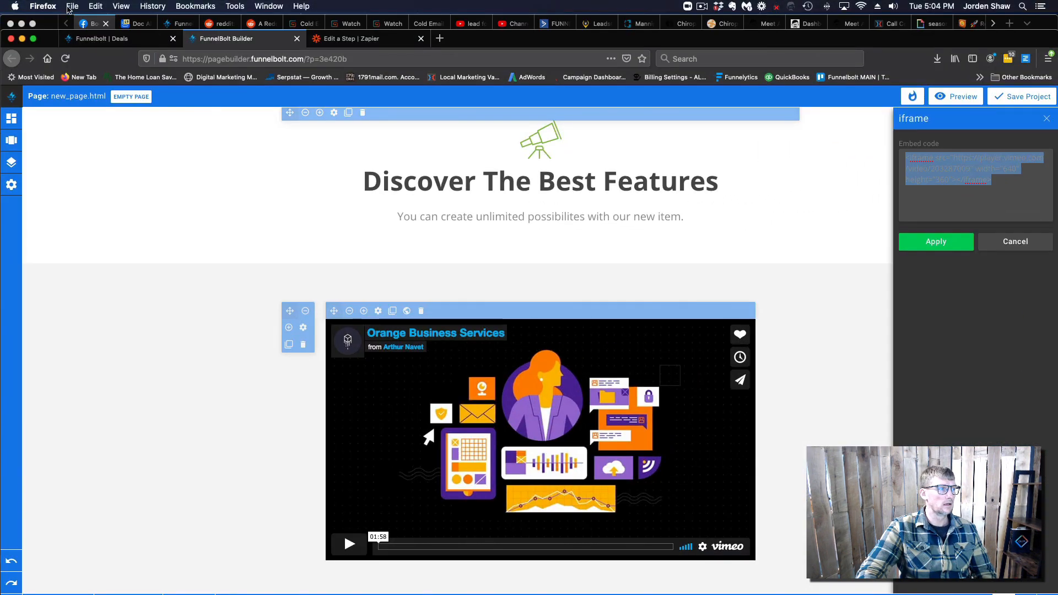
drag(48, 41, 50, 20)
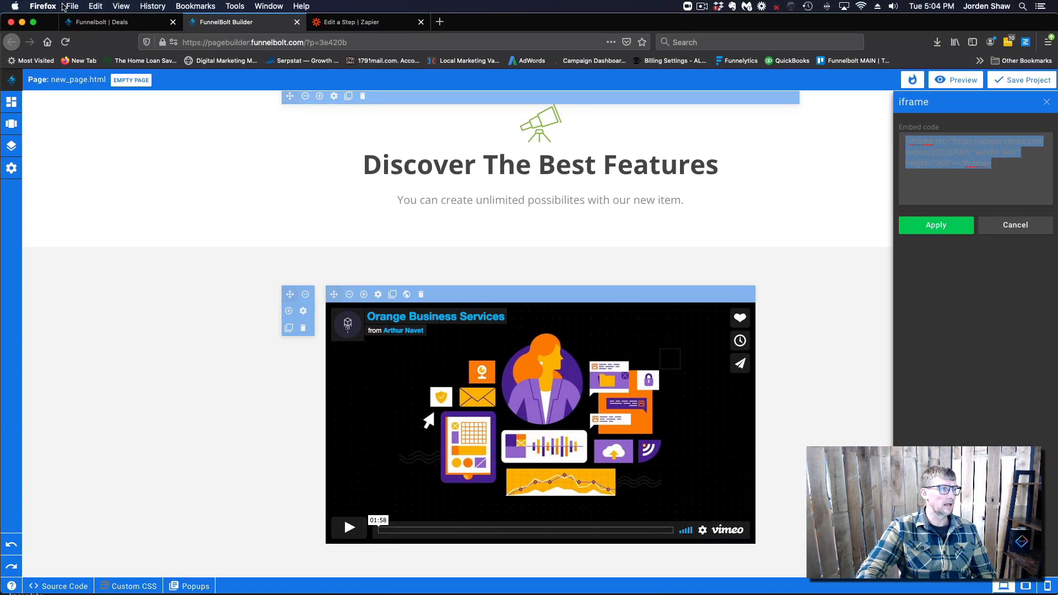
click(71, 6)
Open a new private Firefox window at calendly.com
click(99, 41)
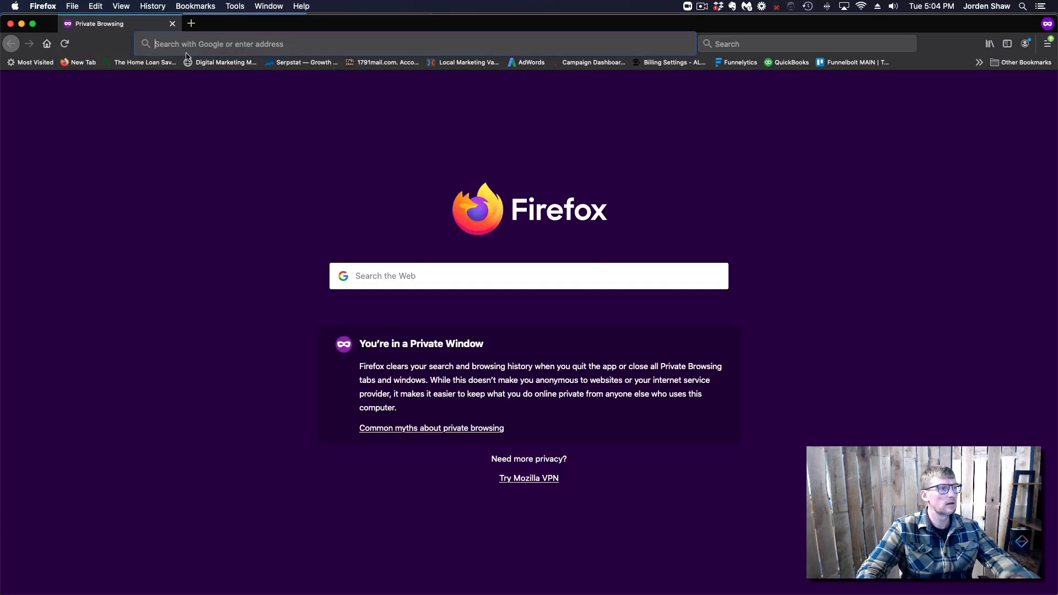
text(calendly.com/)
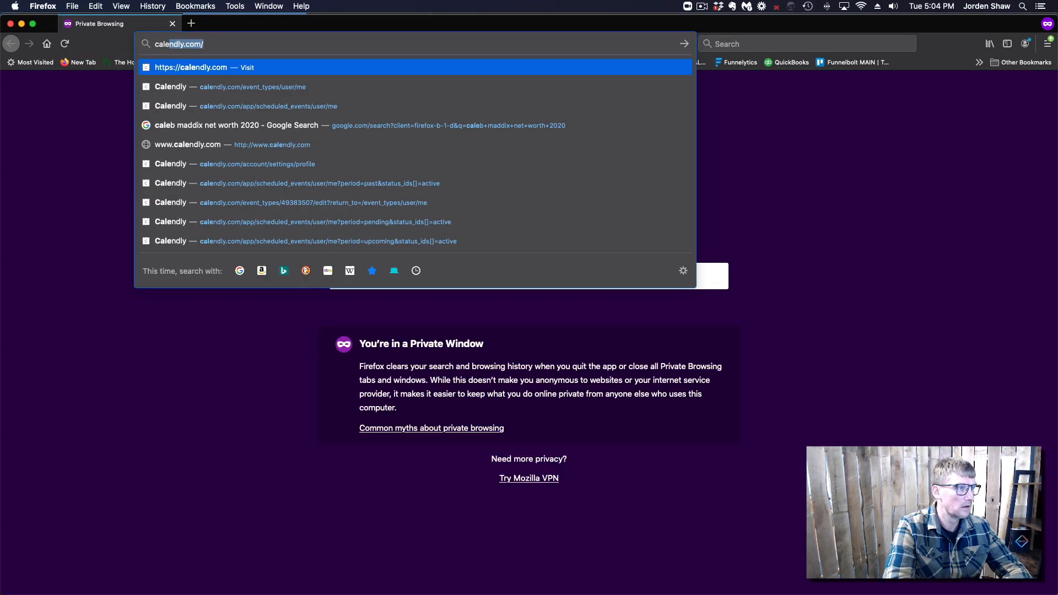
key(Return)
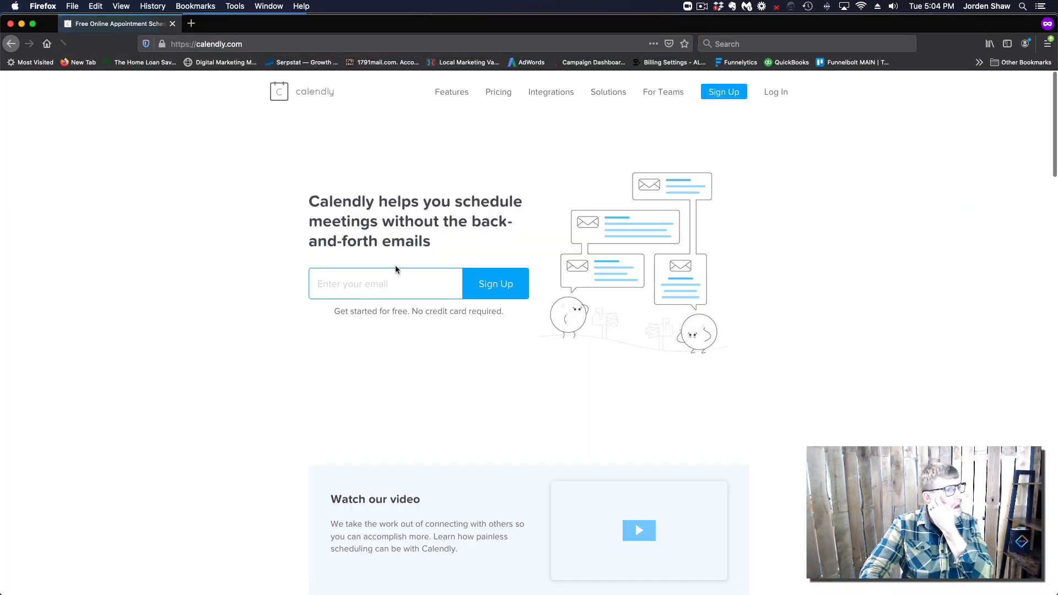
Log in to Calendly with Google, entering the account e-mail and password
click(772, 93)
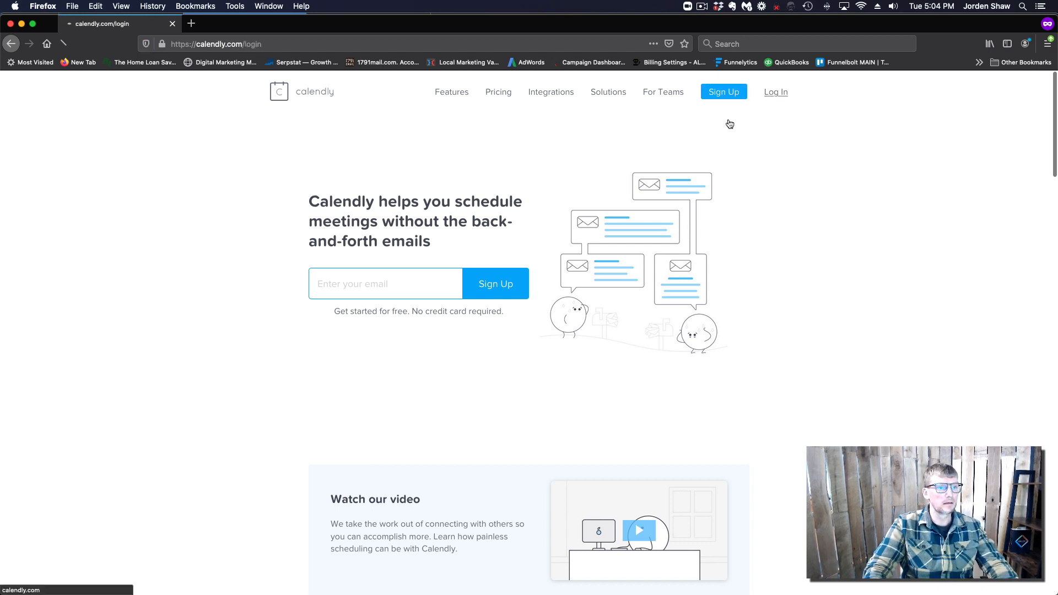
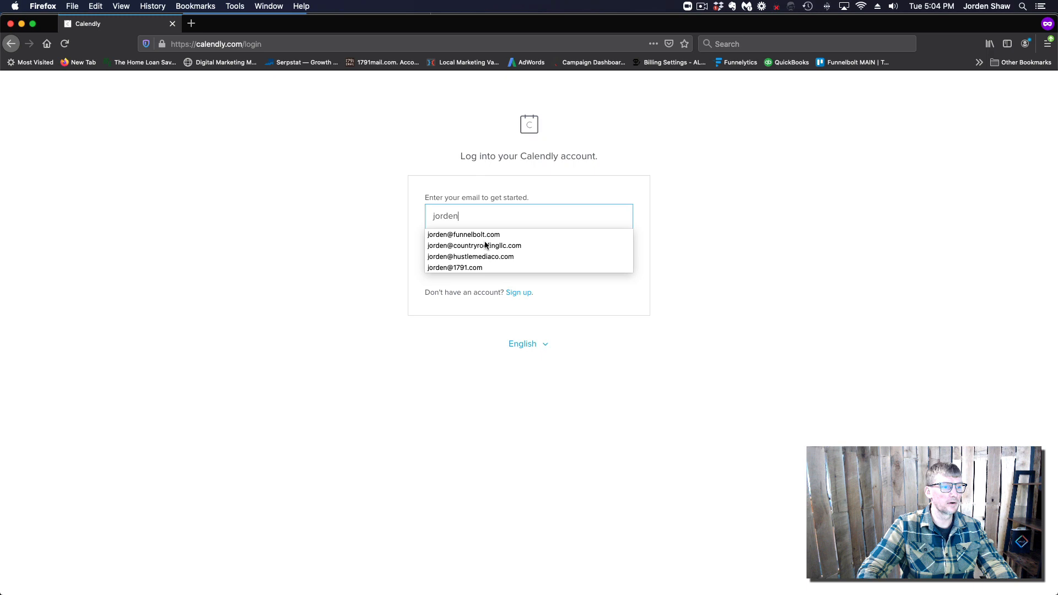
click(485, 235)
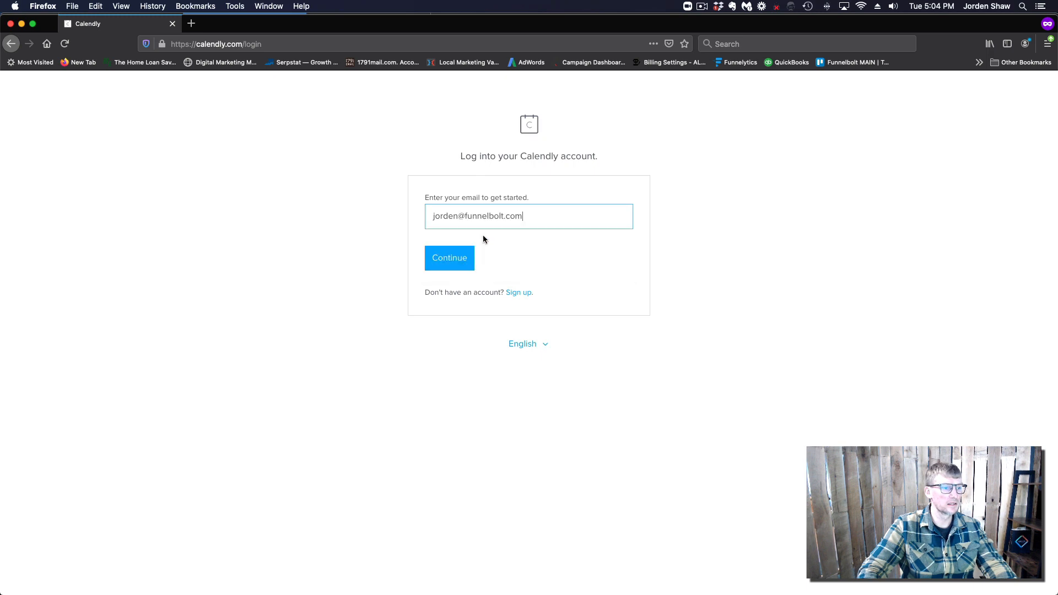
click(464, 260)
click(488, 235)
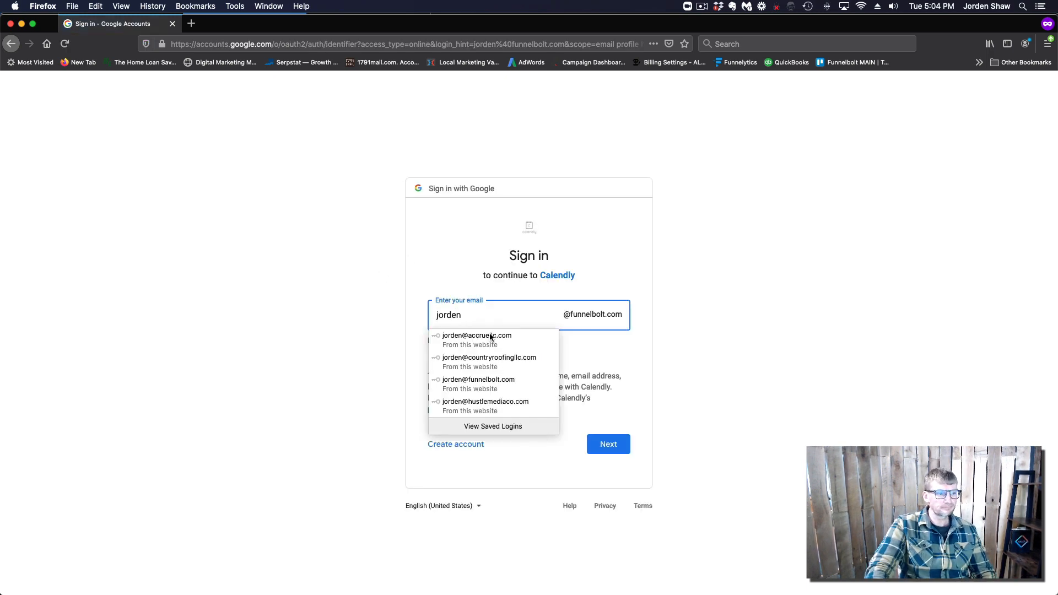
click(493, 387)
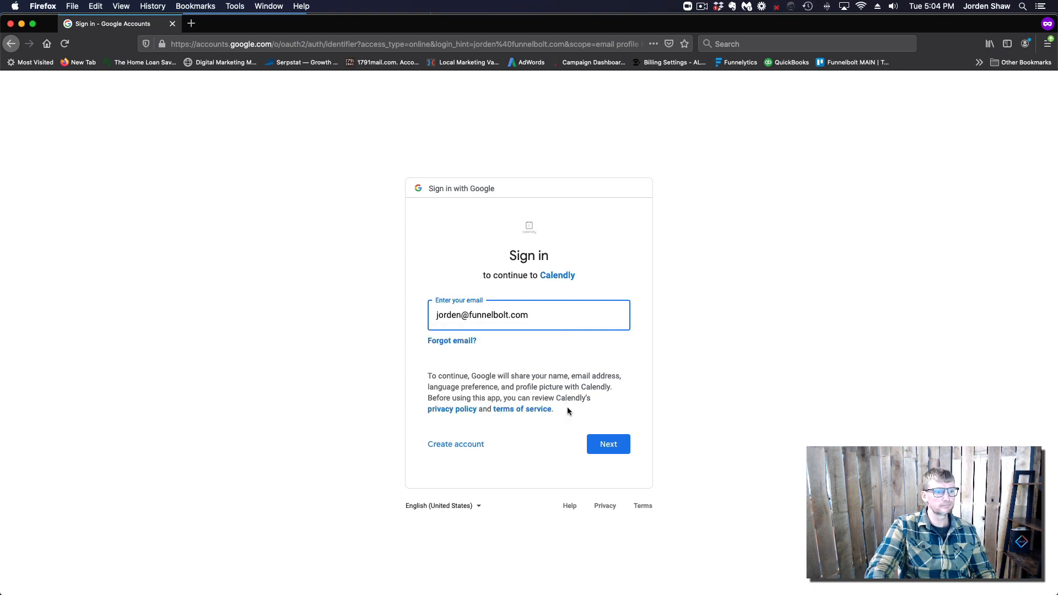
click(604, 442)
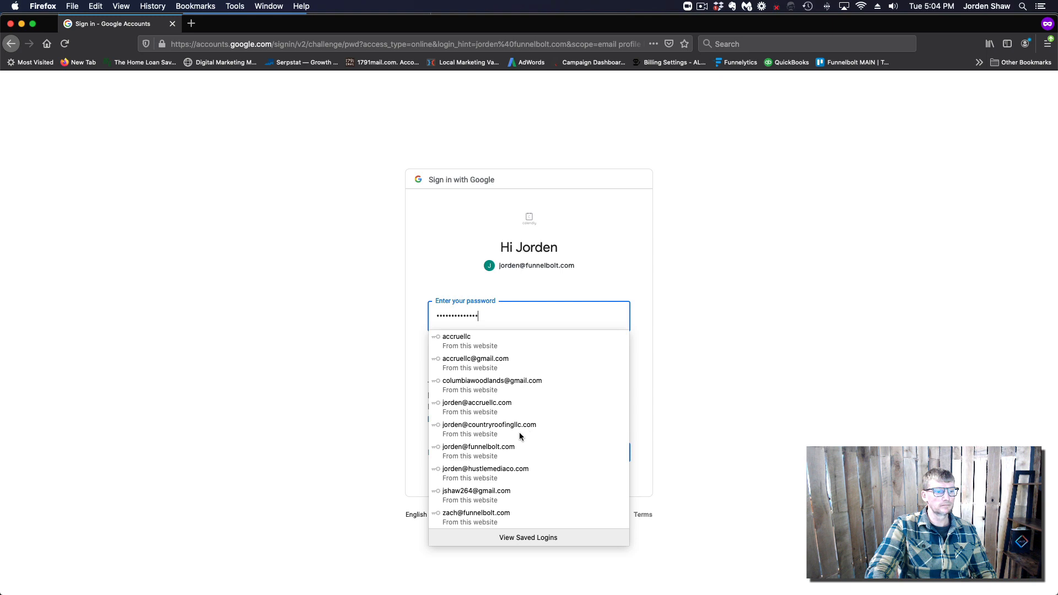
click(487, 452)
click(608, 455)
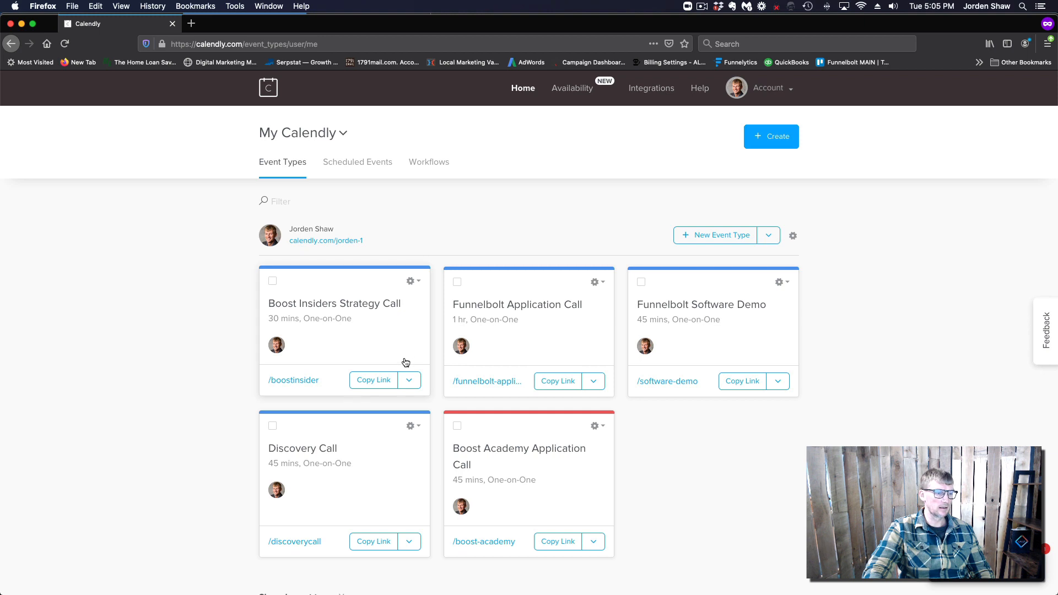
Copy the Inline Embed code for Boost Insiders Strategy Call via Add to Website
click(418, 283)
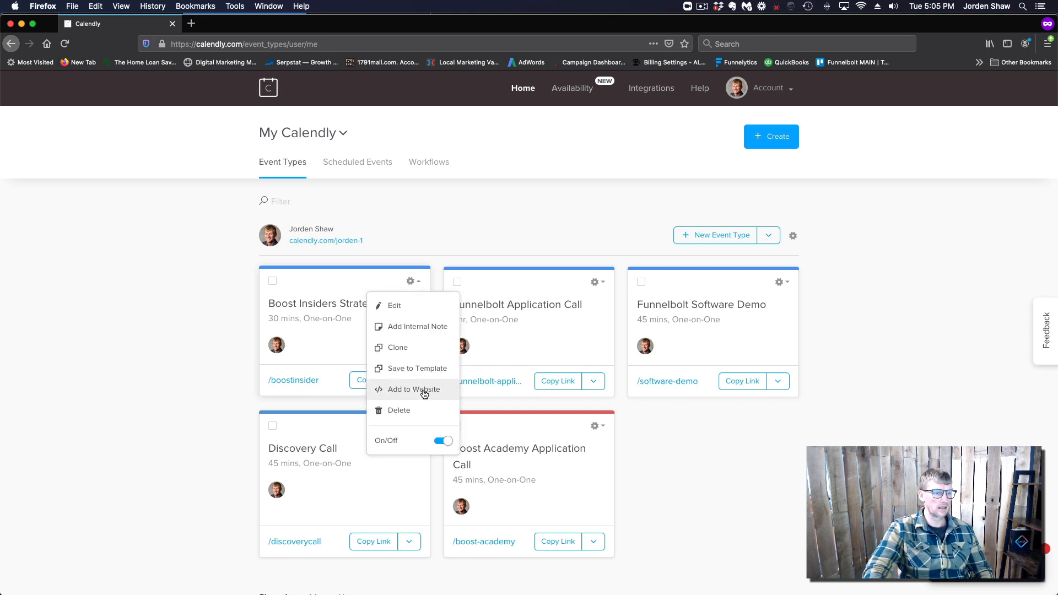
click(424, 393)
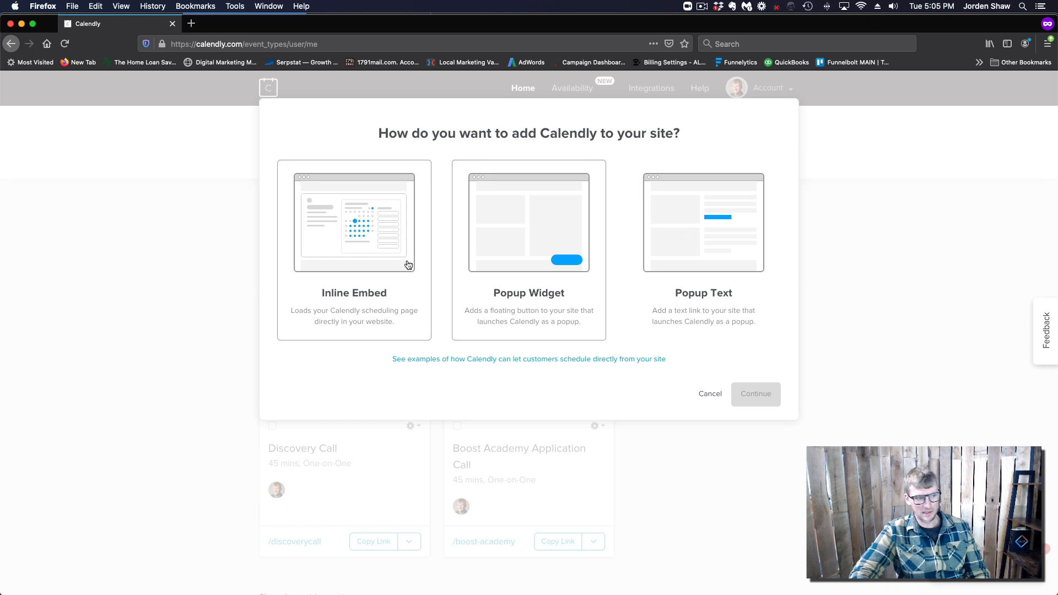
click(362, 292)
click(751, 396)
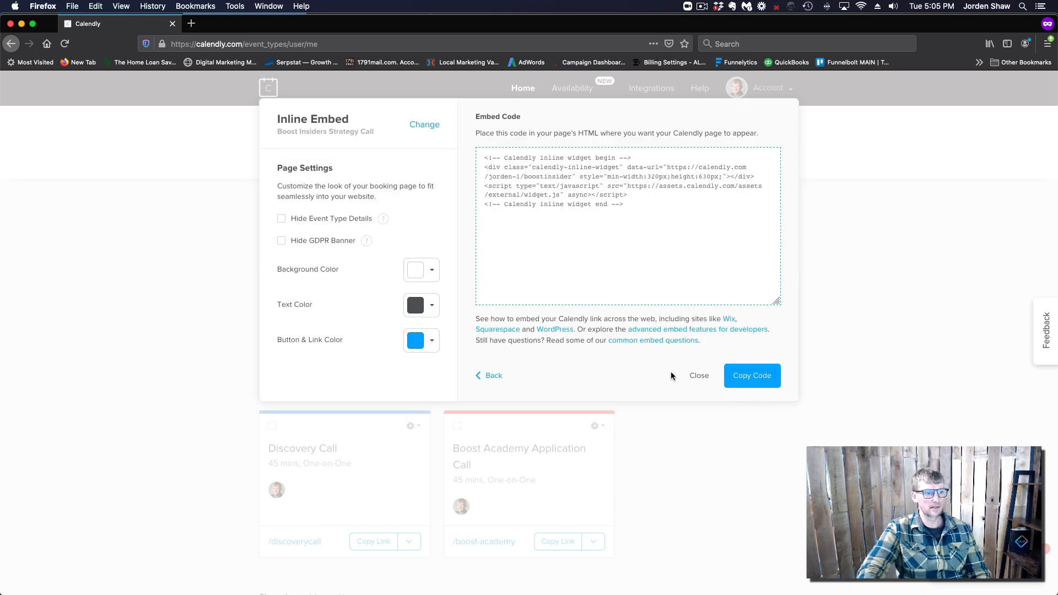
click(745, 377)
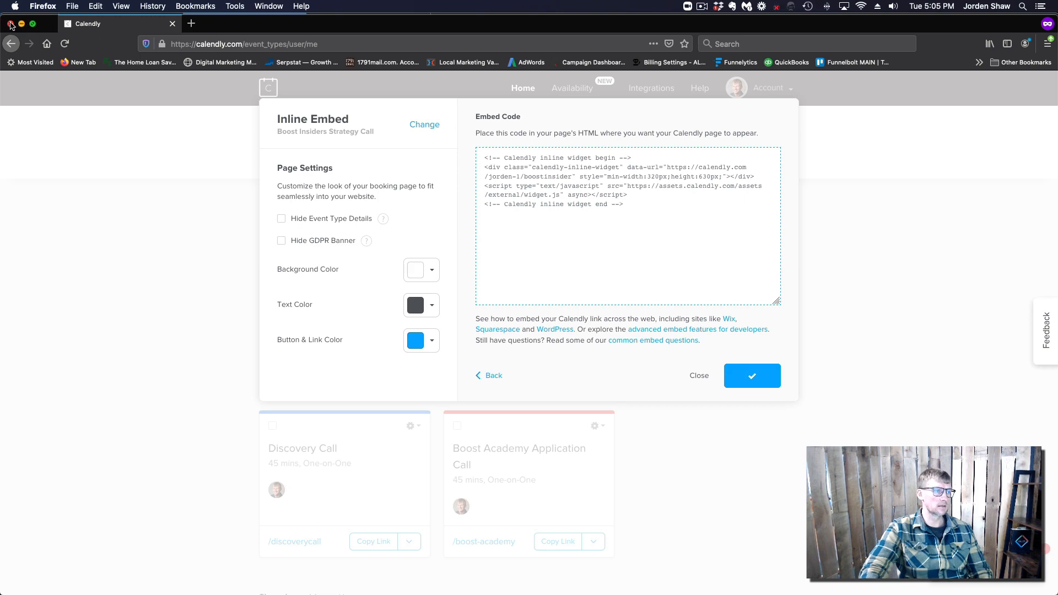
drag(42, 26, 43, 40)
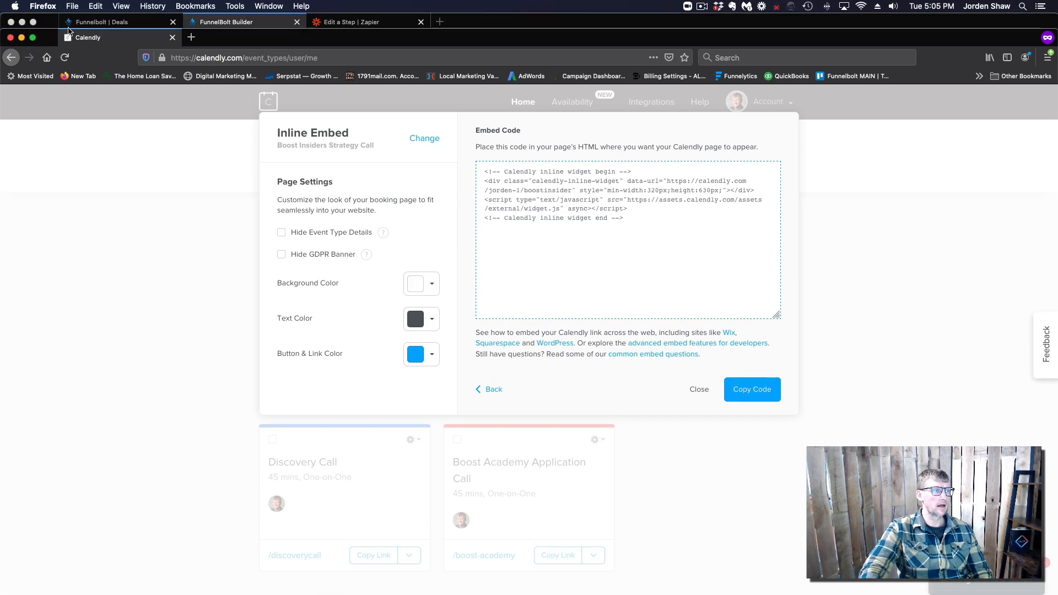
Replace the Vimeo embed code with the pasted Calendly inline code and apply
click(220, 24)
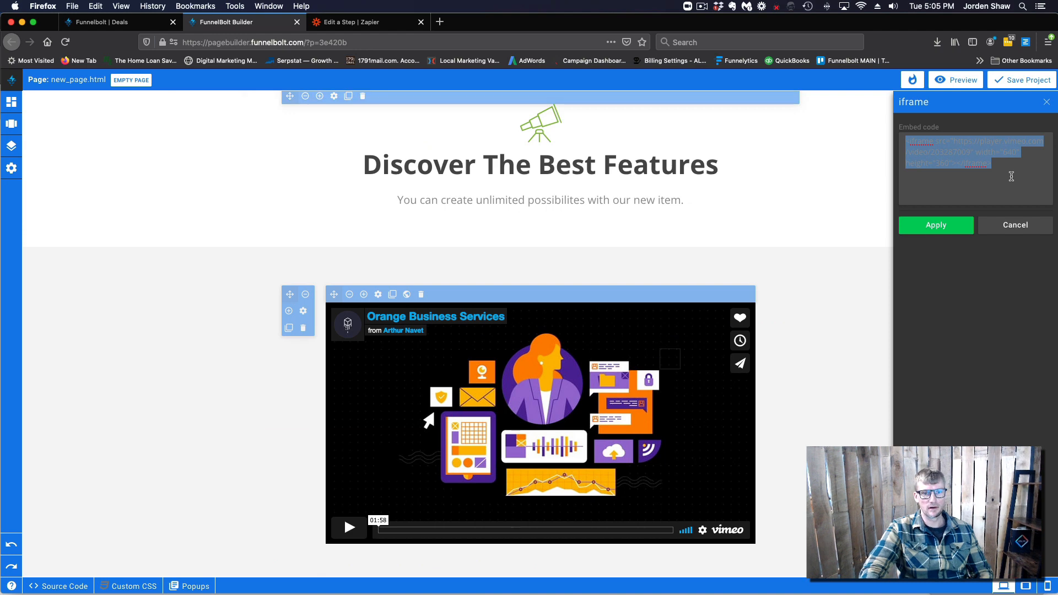
drag(1008, 165, 903, 134)
key(BackSpace)
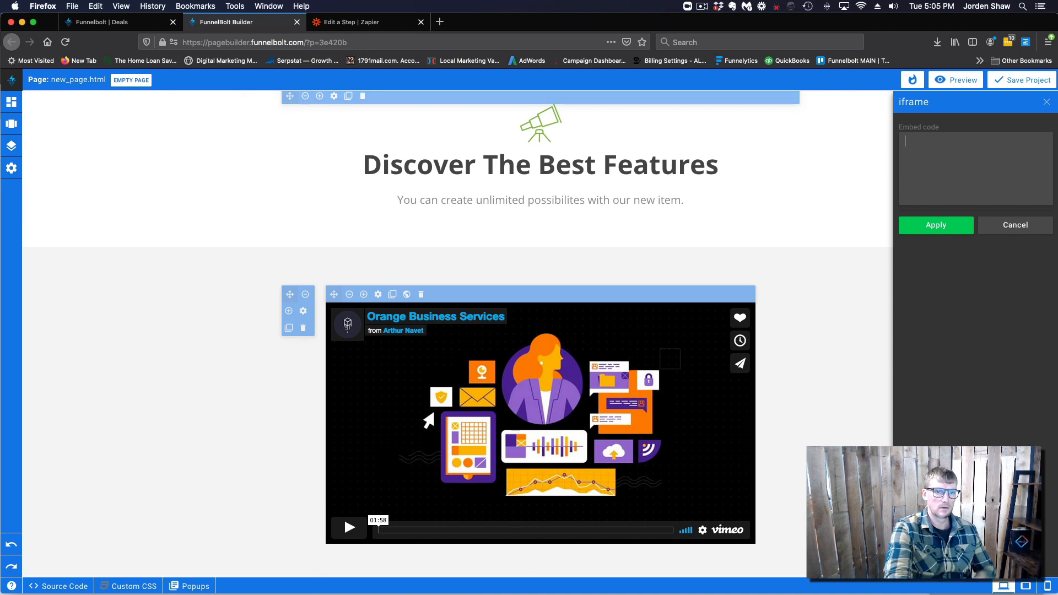
key(super+v)
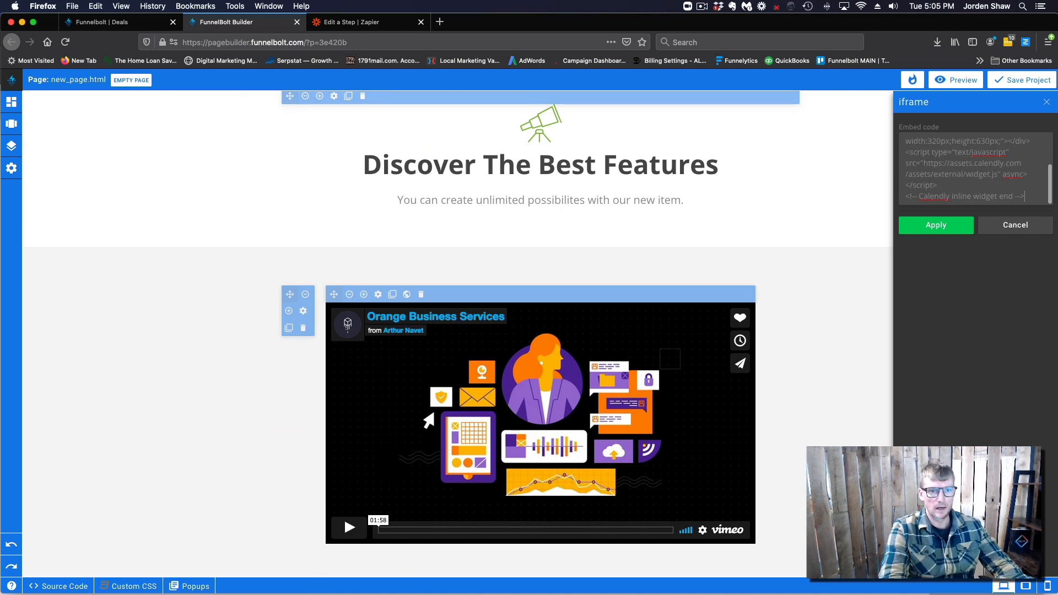
click(935, 229)
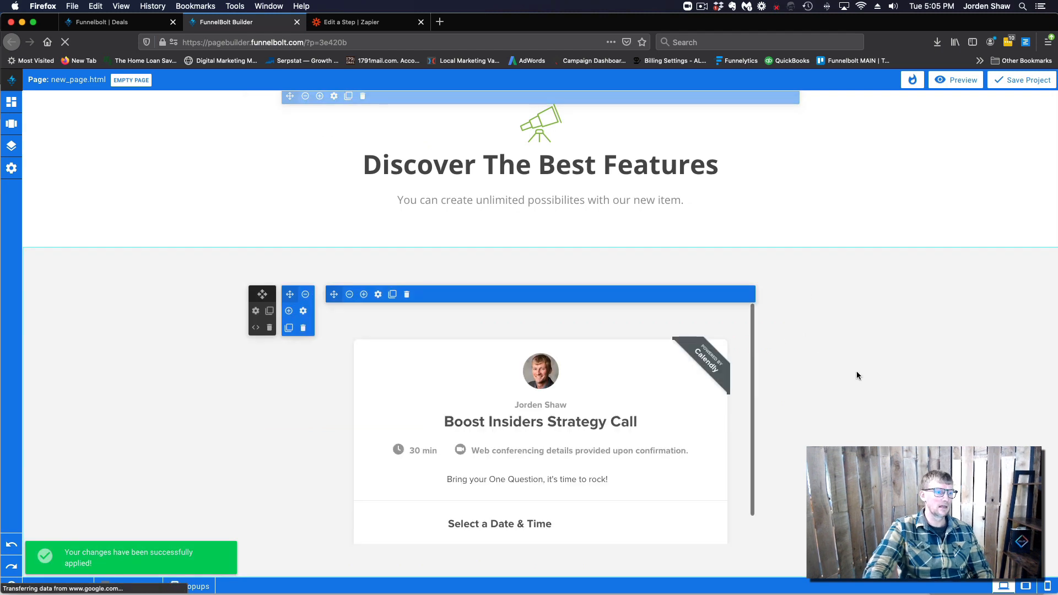
scroll(640, 434, down, 4)
scroll(641, 435, up, 4)
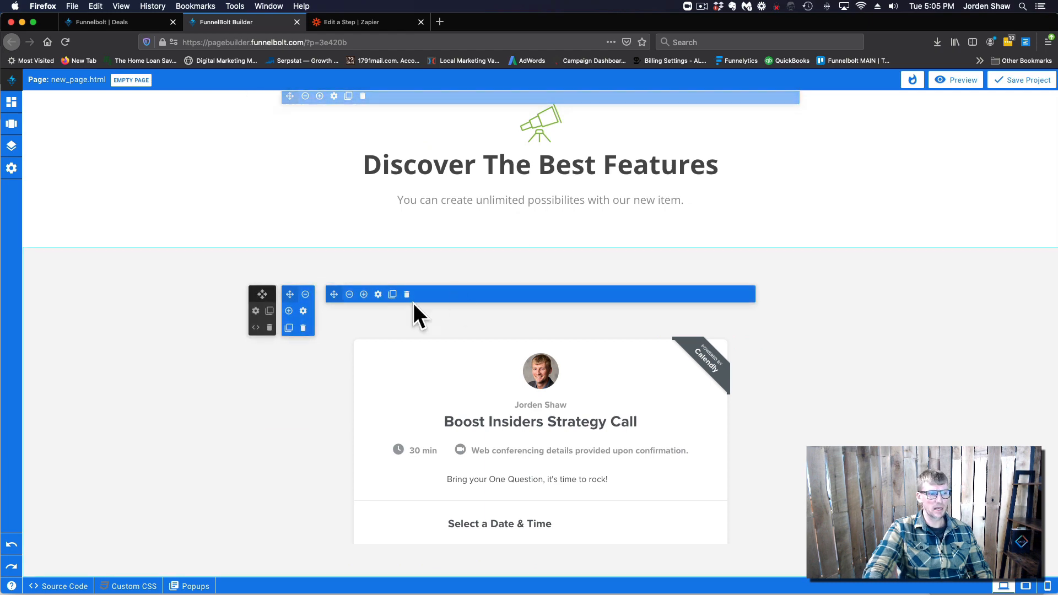
Set both padding fields of the booking section to 0 in Advanced settings and apply
click(255, 311)
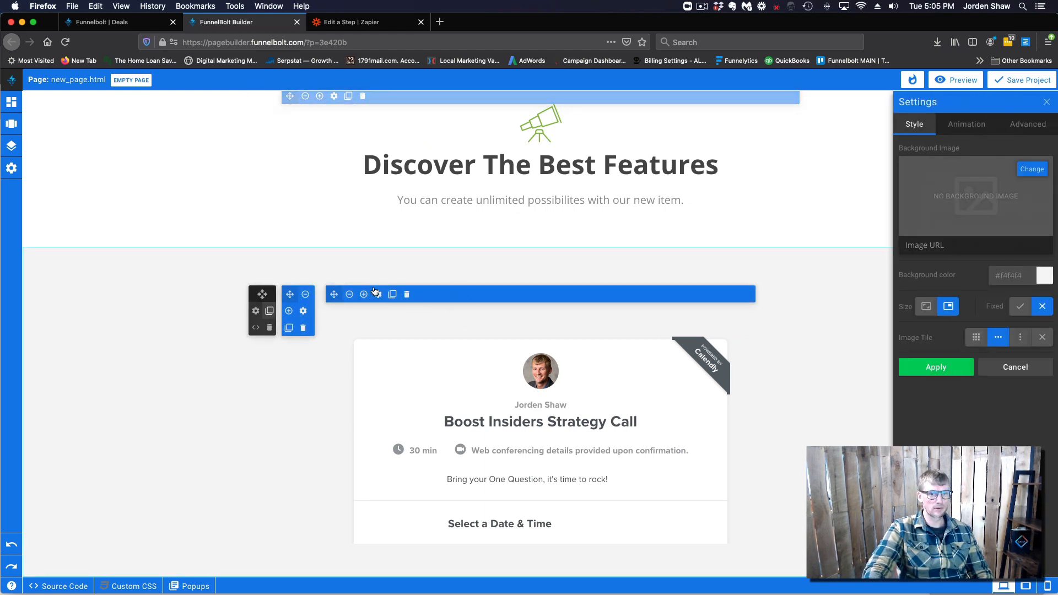
click(1028, 124)
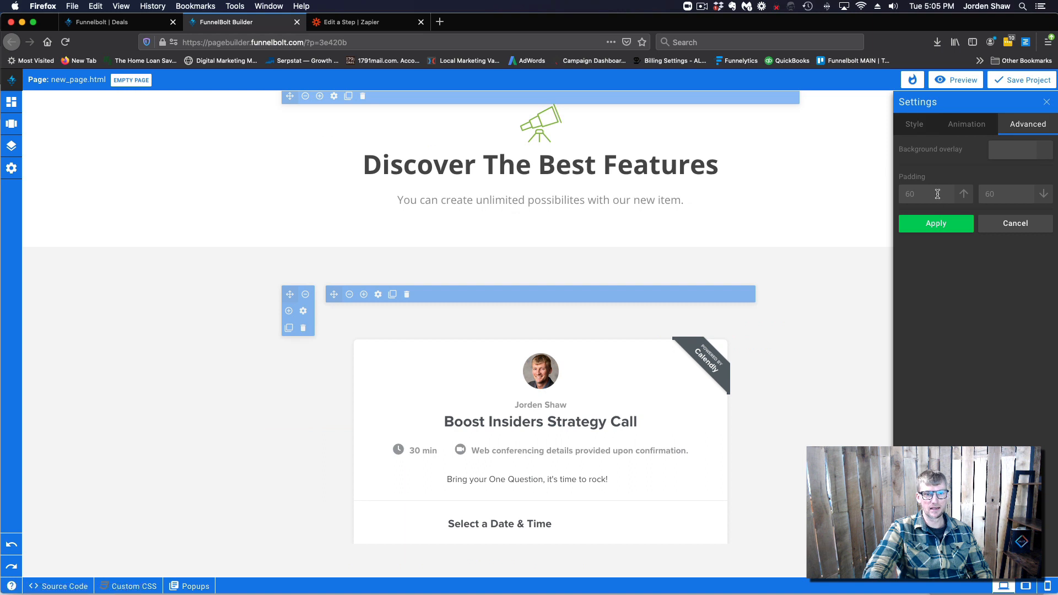
double_click(921, 193)
text(0)
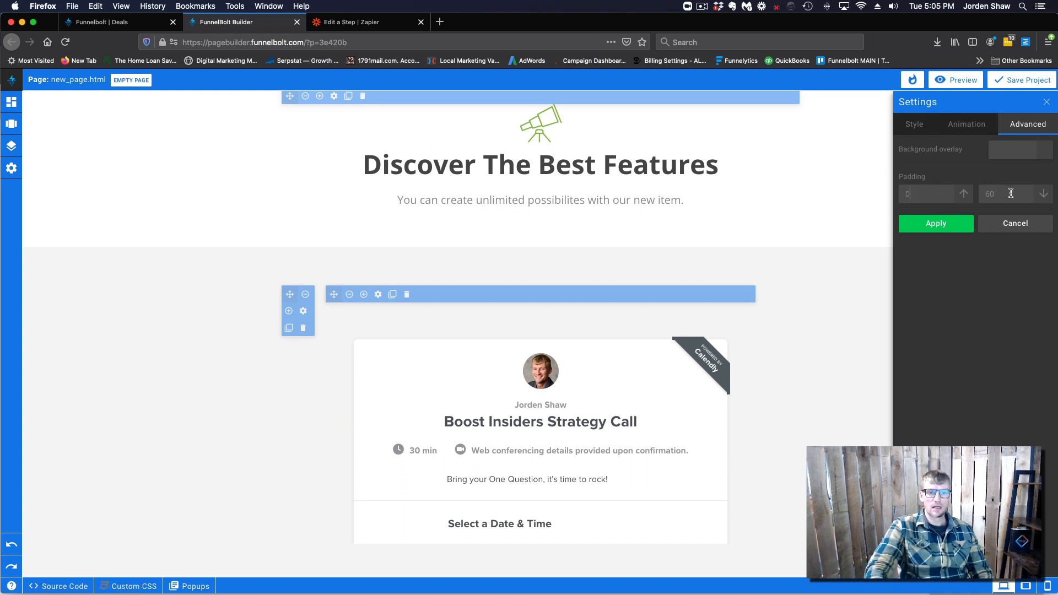
key(Tab)
text(0)
click(952, 226)
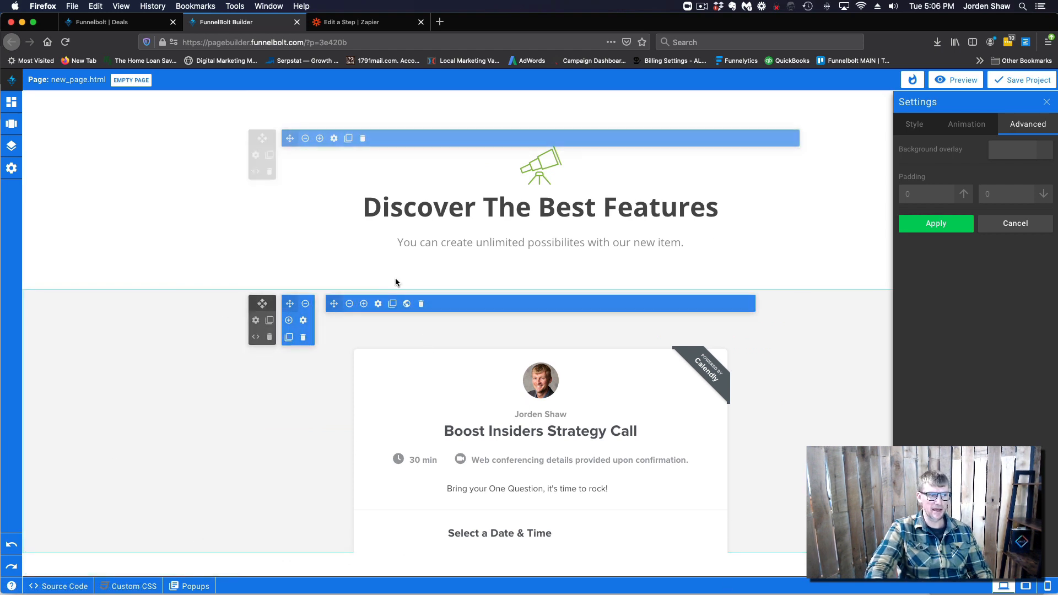
Apply the Advanced spacing settings for the column holding the Calendly widget
click(303, 321)
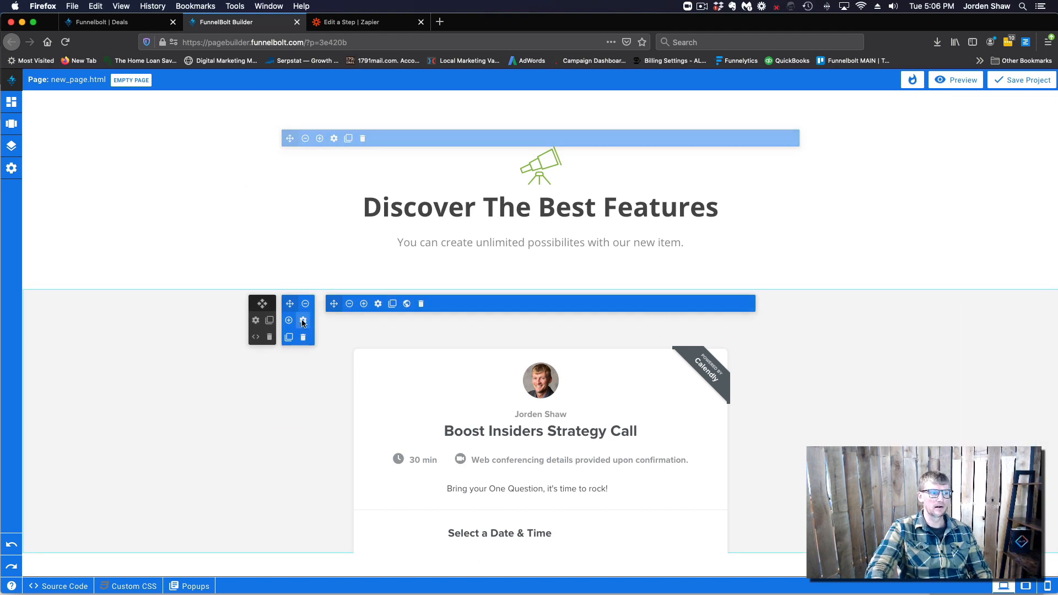
click(379, 304)
click(1023, 129)
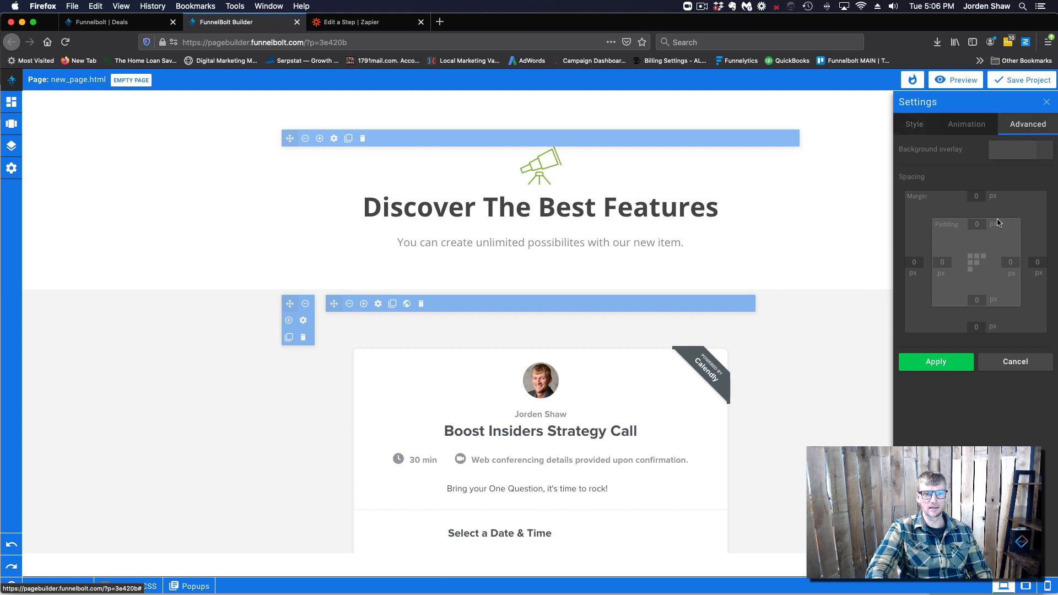
click(950, 365)
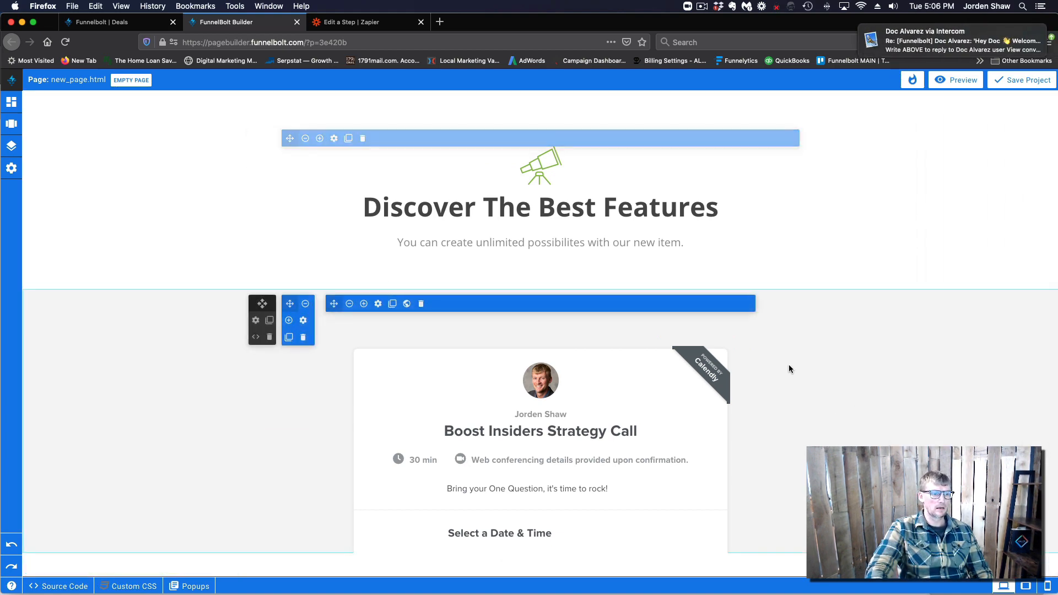
scroll(514, 472, down, 5)
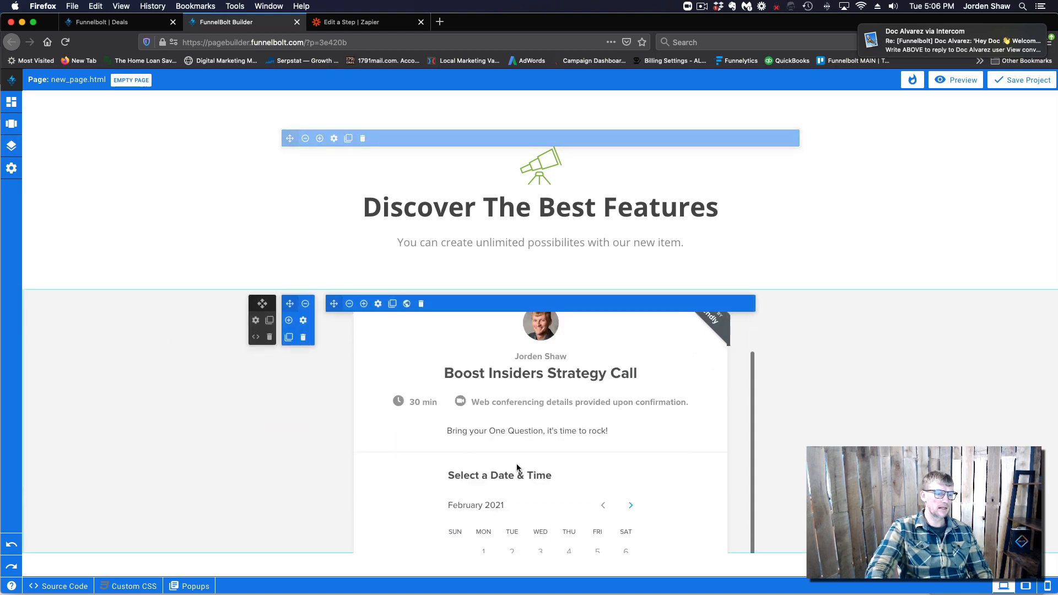
scroll(514, 468, up, 5)
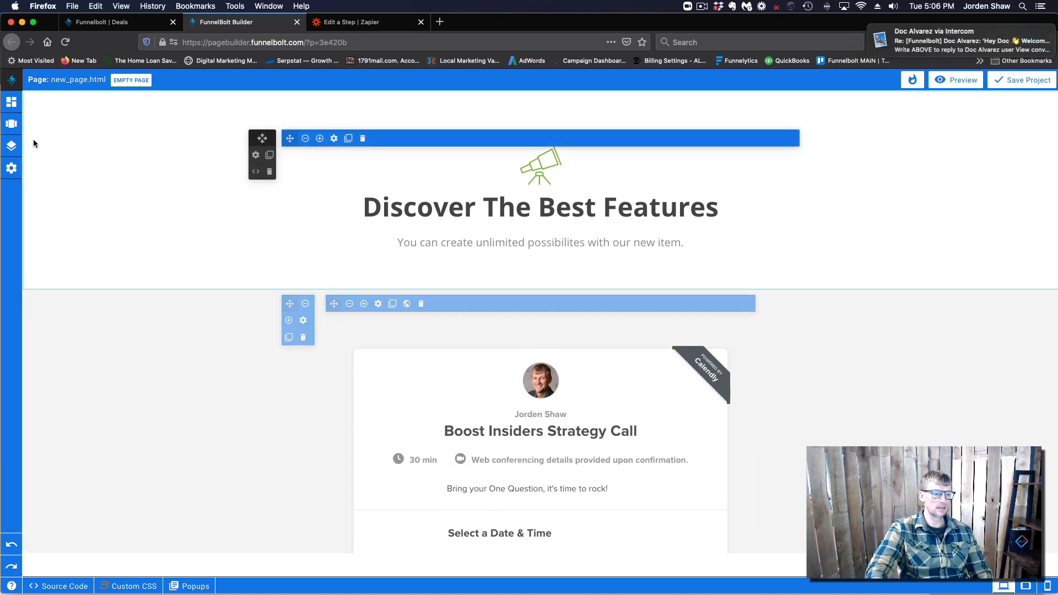
scroll(472, 447, down, 3)
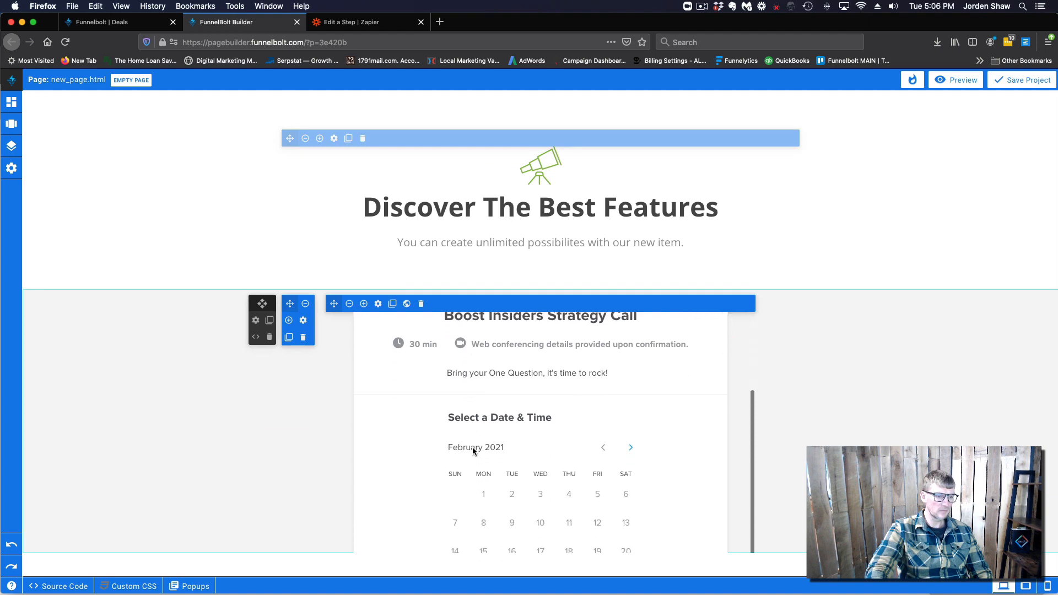
scroll(472, 448, up, 2)
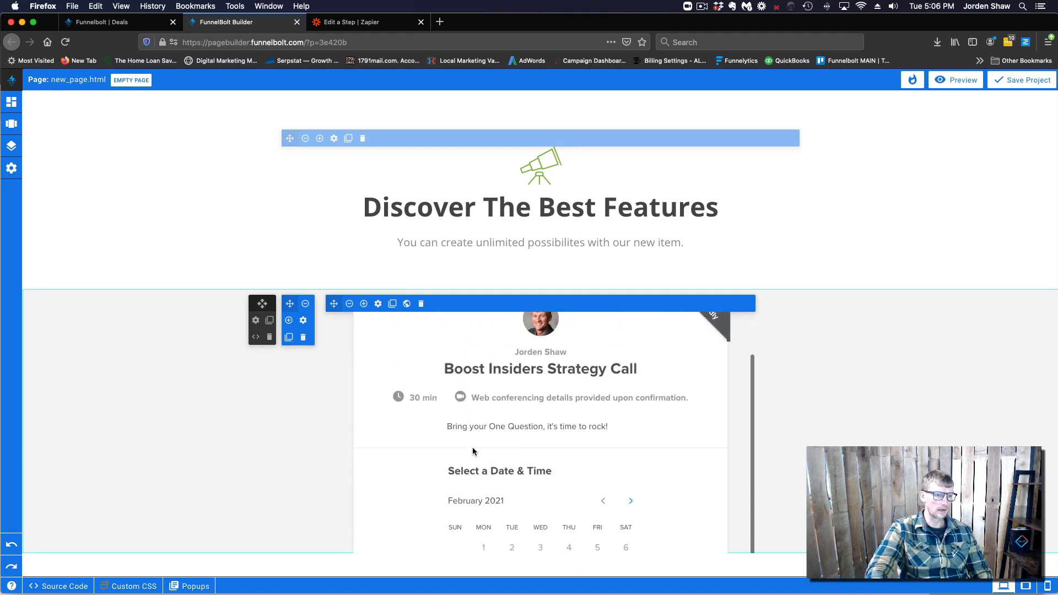
Replace the booking page's SEO title 'New Page' with 'booking' and apply it
click(11, 145)
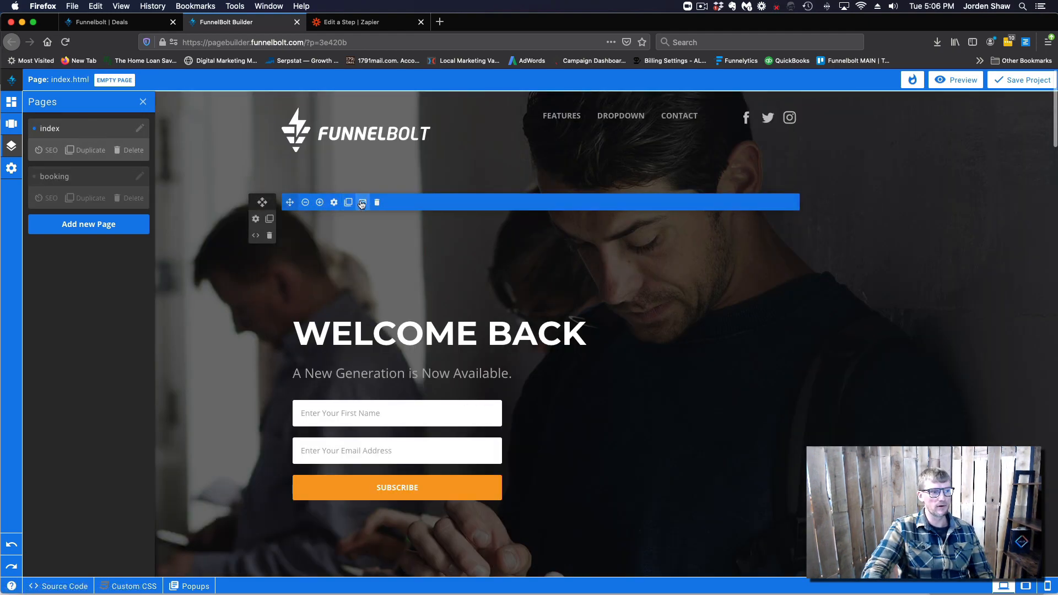
click(97, 180)
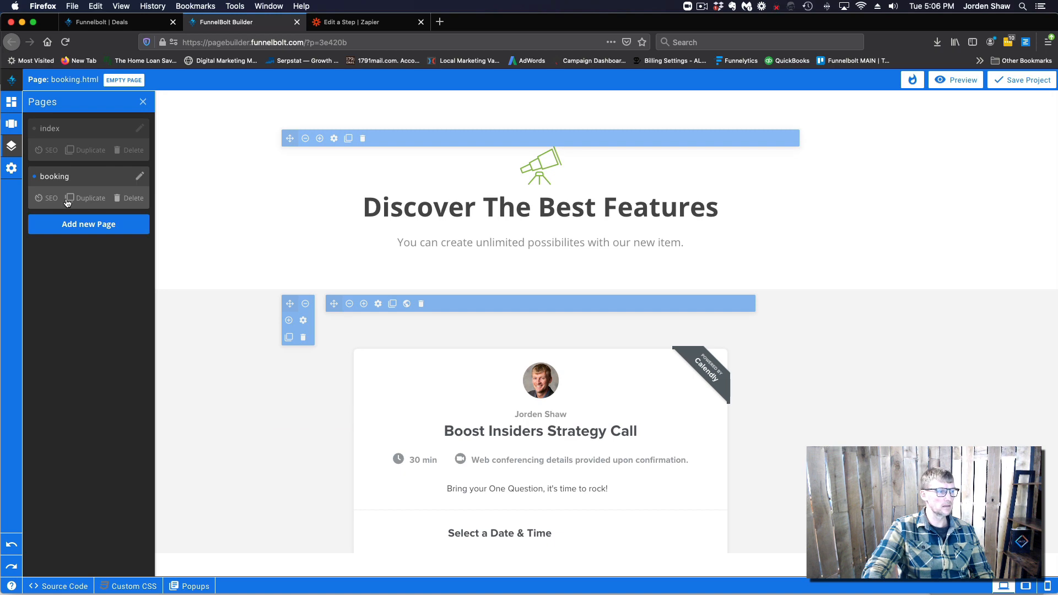
click(49, 198)
drag(416, 173, 373, 169)
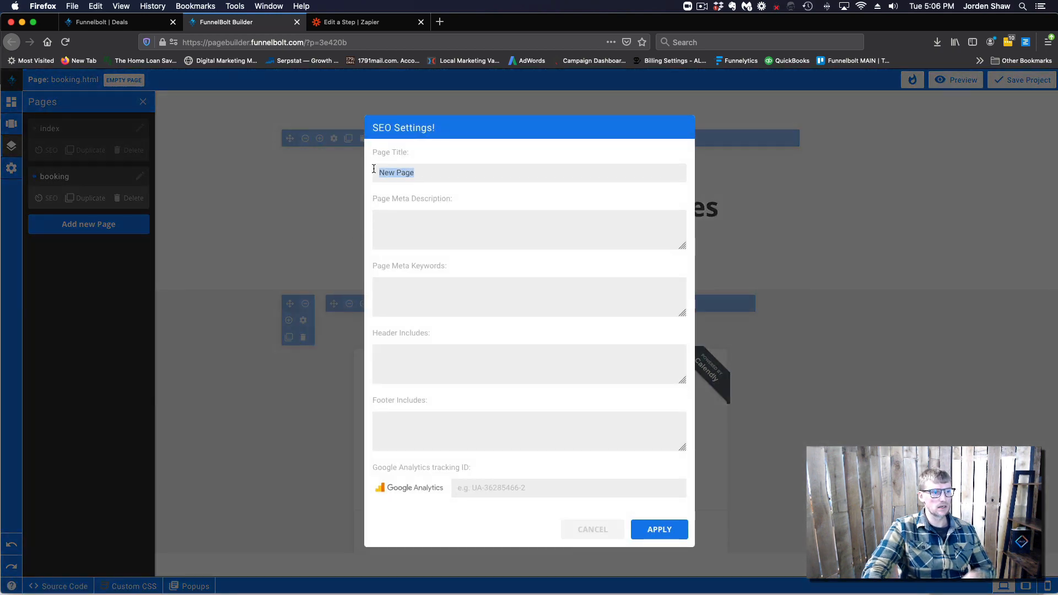
text(booking)
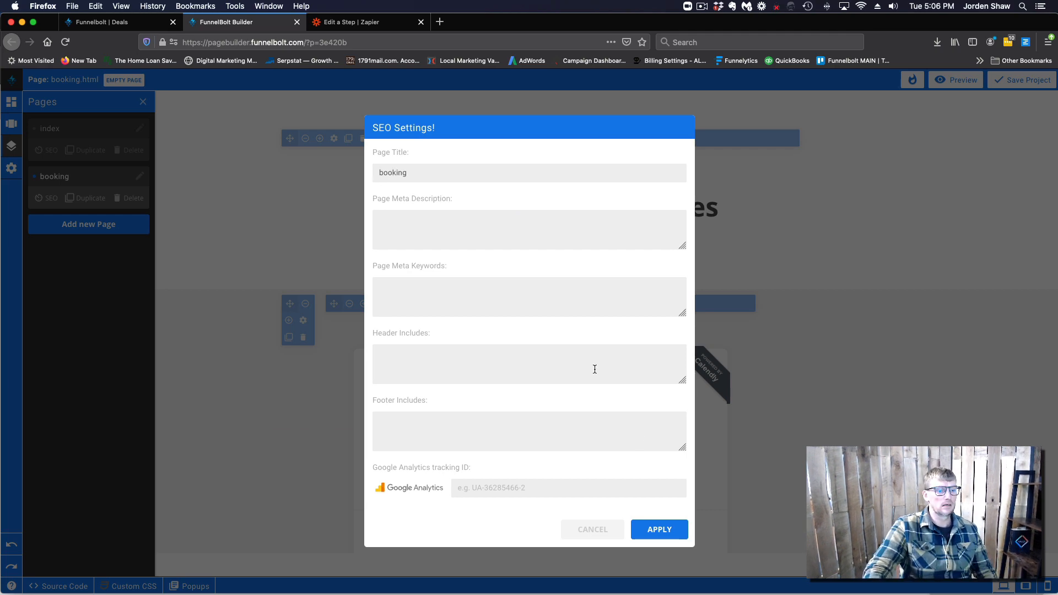
click(659, 530)
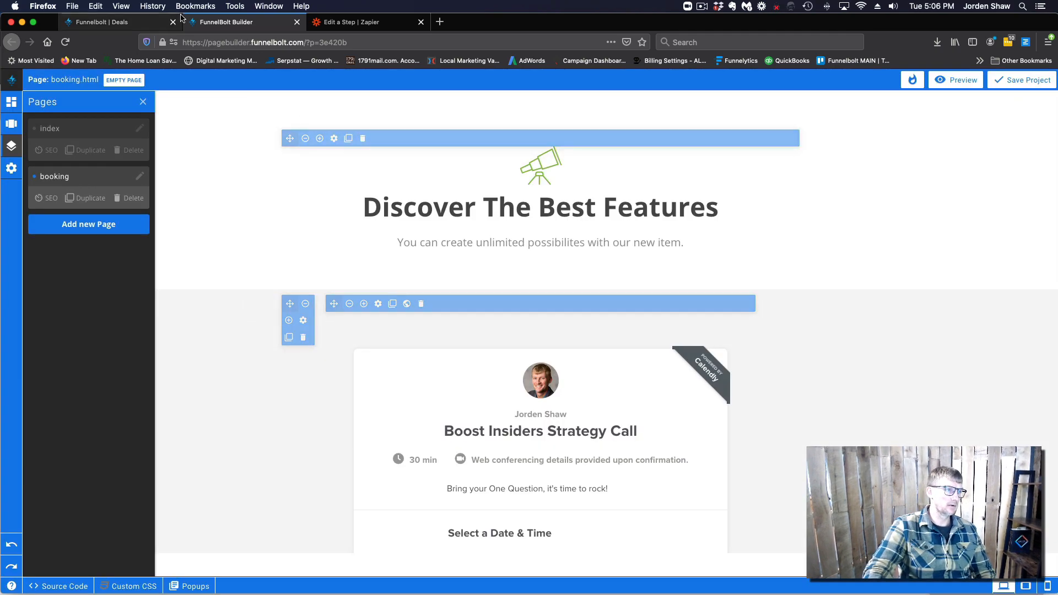
Save the project and leave the page builder
click(999, 81)
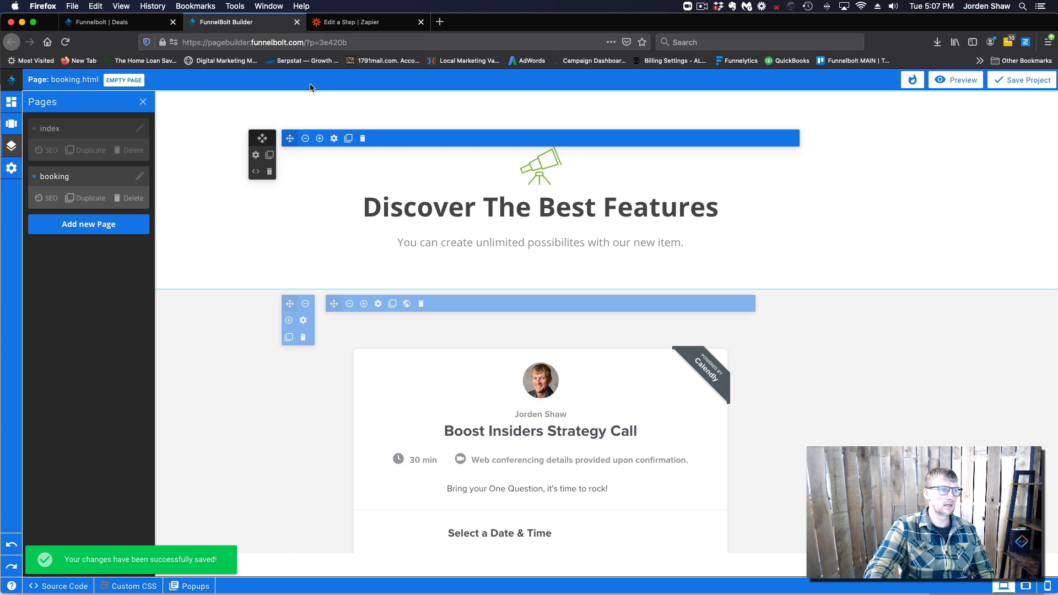
click(297, 22)
click(657, 283)
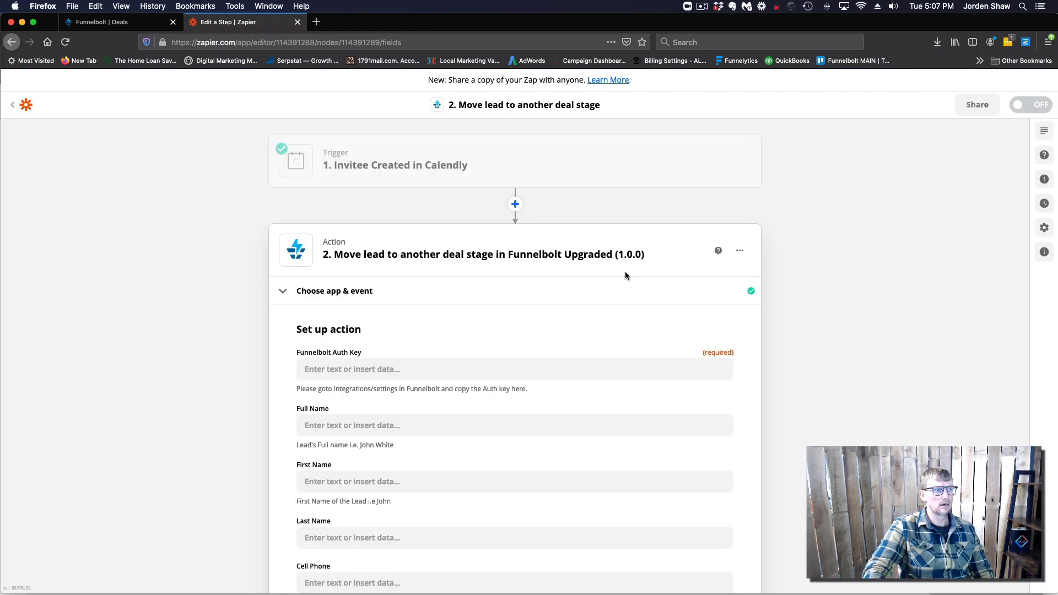
In the TEst project's domain settings, save 'test' as its FunnelBolt subdomain
click(107, 22)
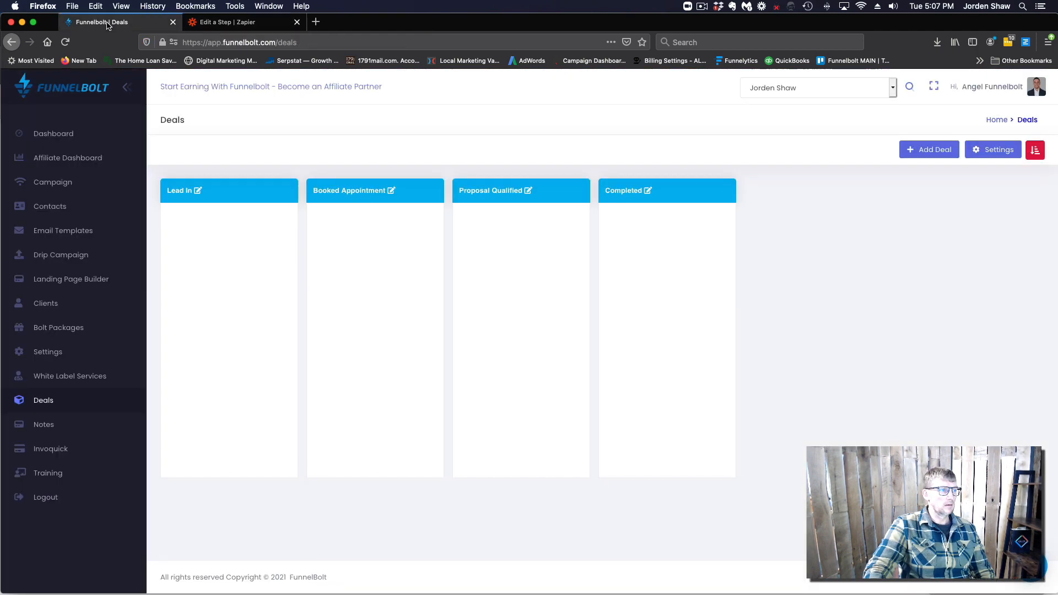
click(62, 280)
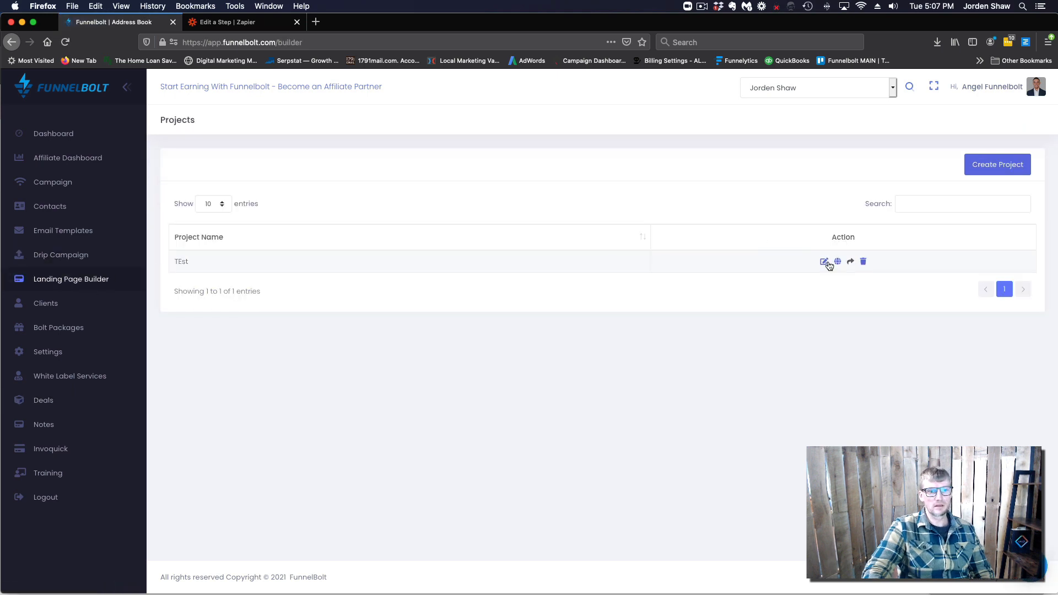
click(838, 263)
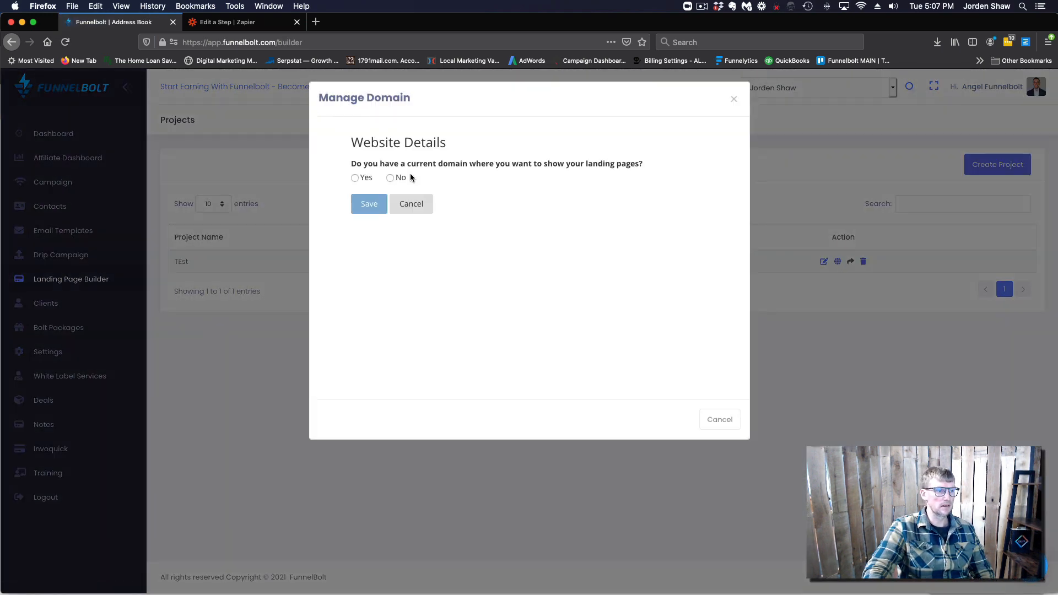
click(391, 178)
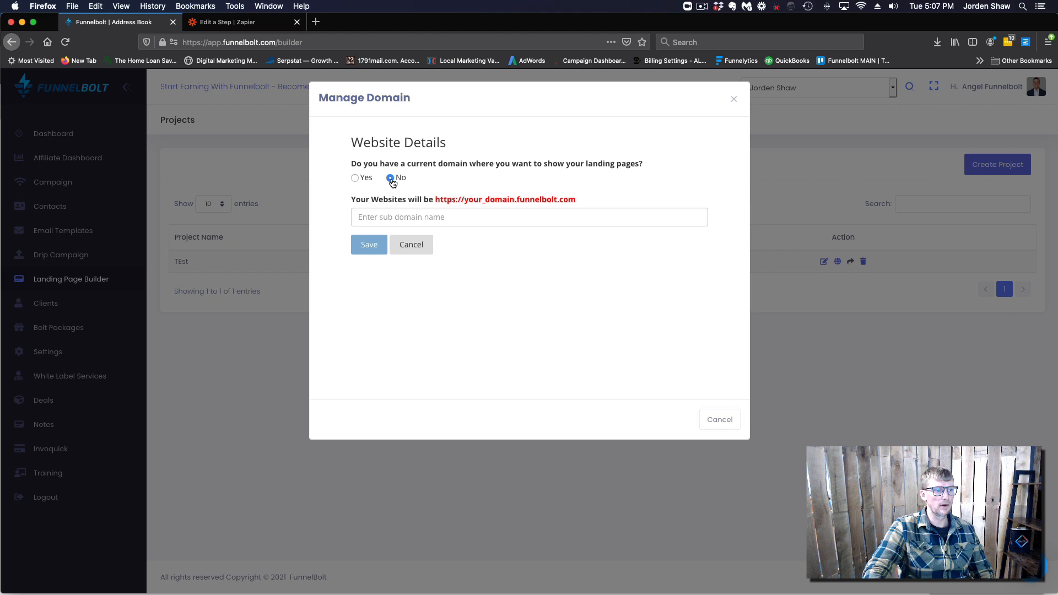
click(406, 217)
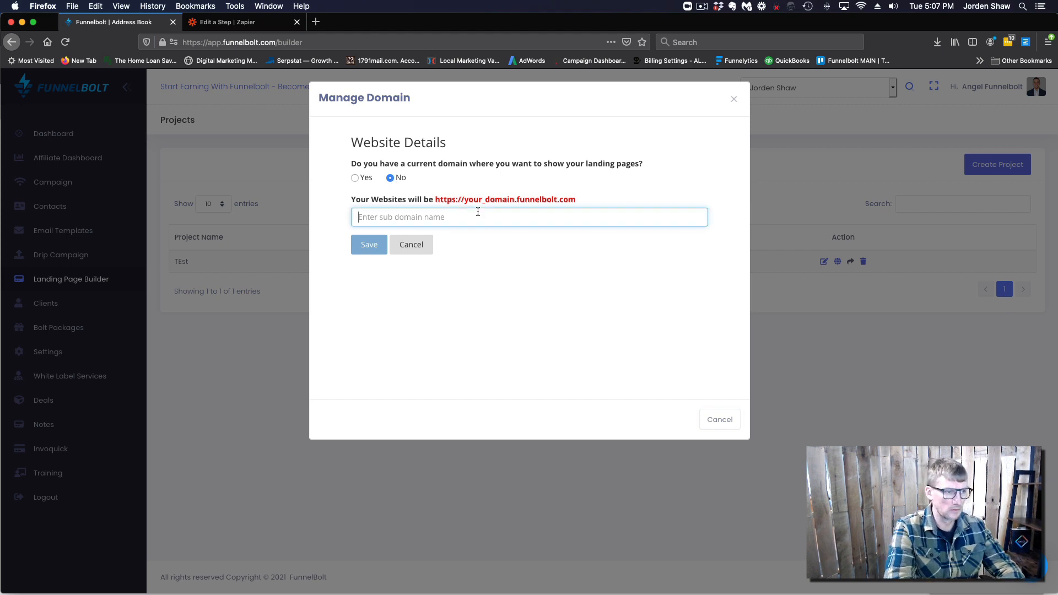
text(test)
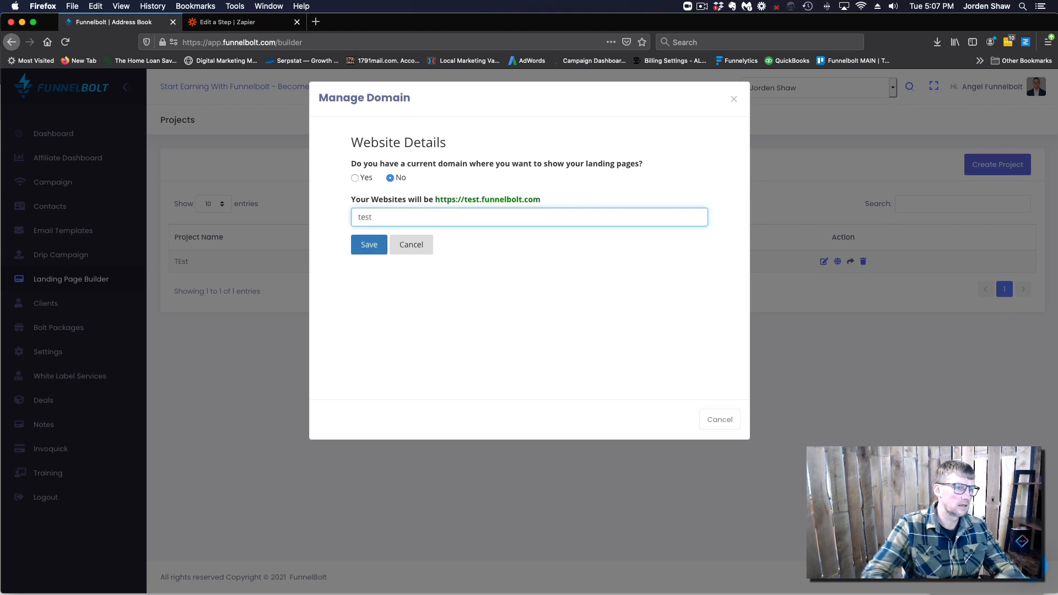
click(369, 245)
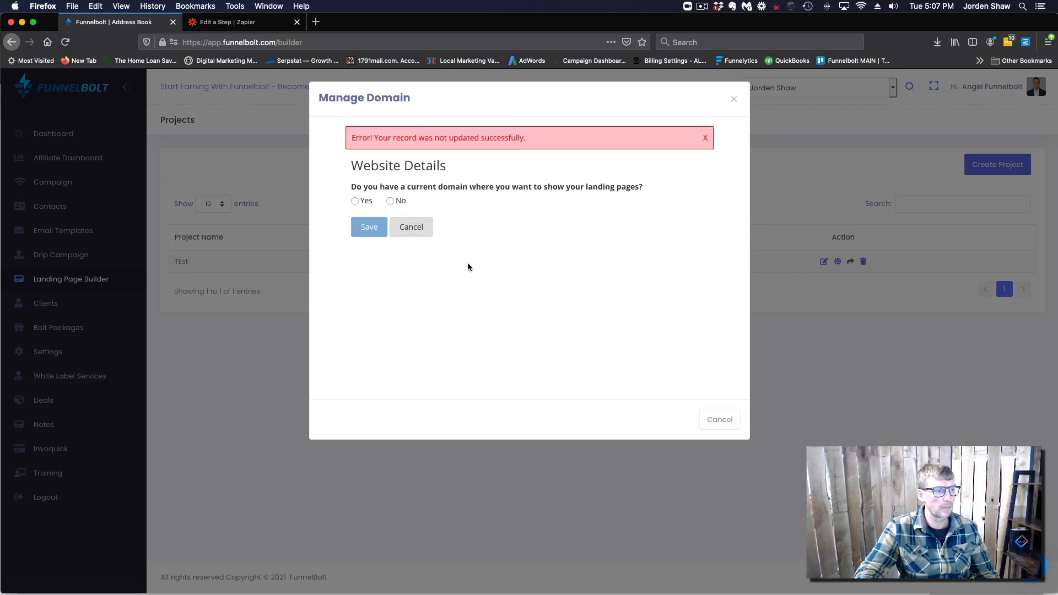
Change the subdomain to 'testt' and save it as testt.funnelbolt.com
click(355, 202)
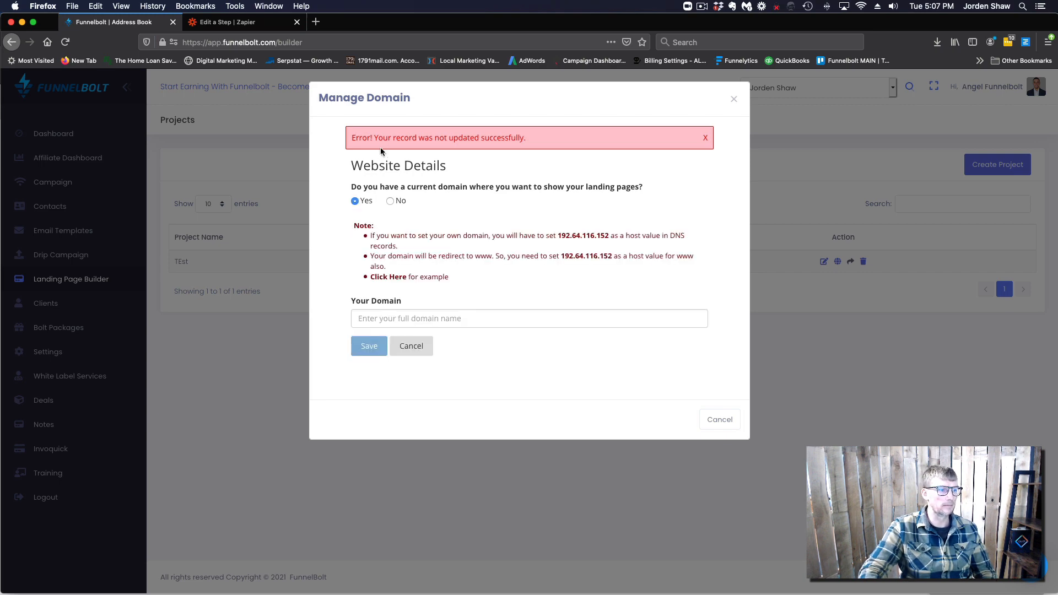
click(390, 202)
click(360, 240)
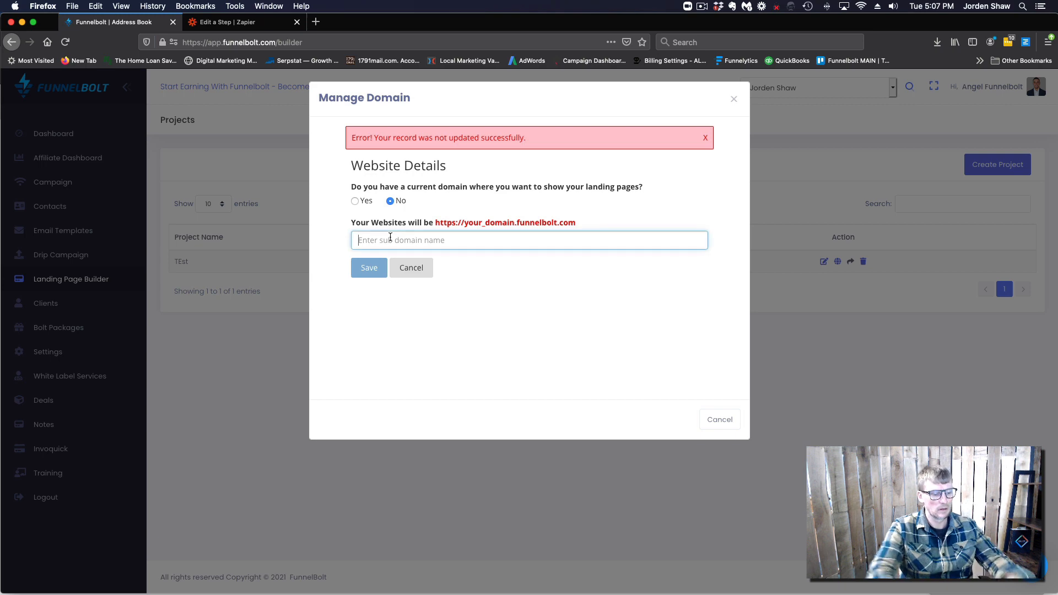
text(tesett)
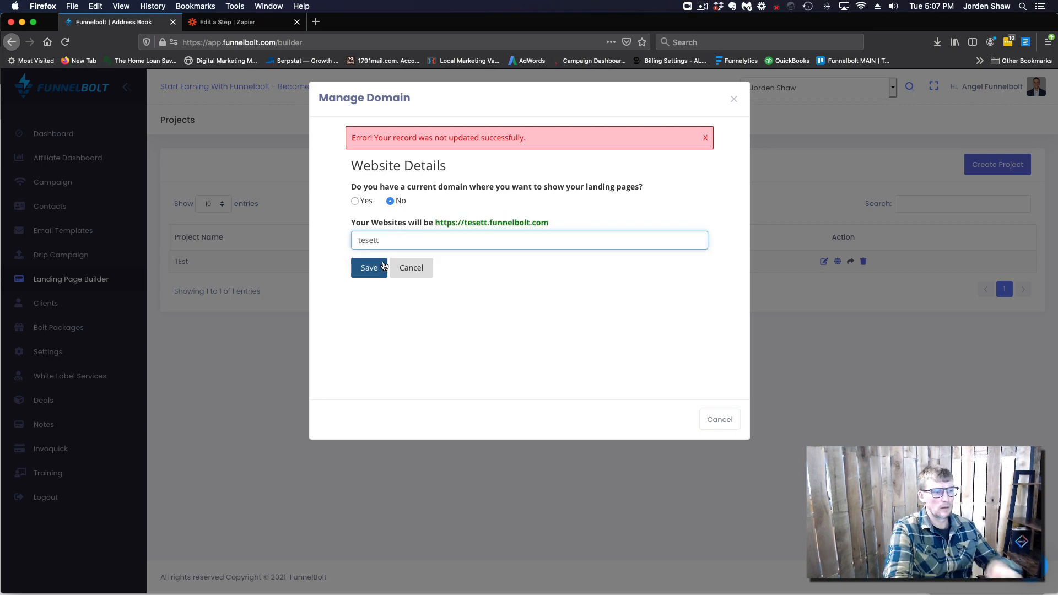
key(BackSpace)
key(BackSpace)
key(BackSpace)
text(tt)
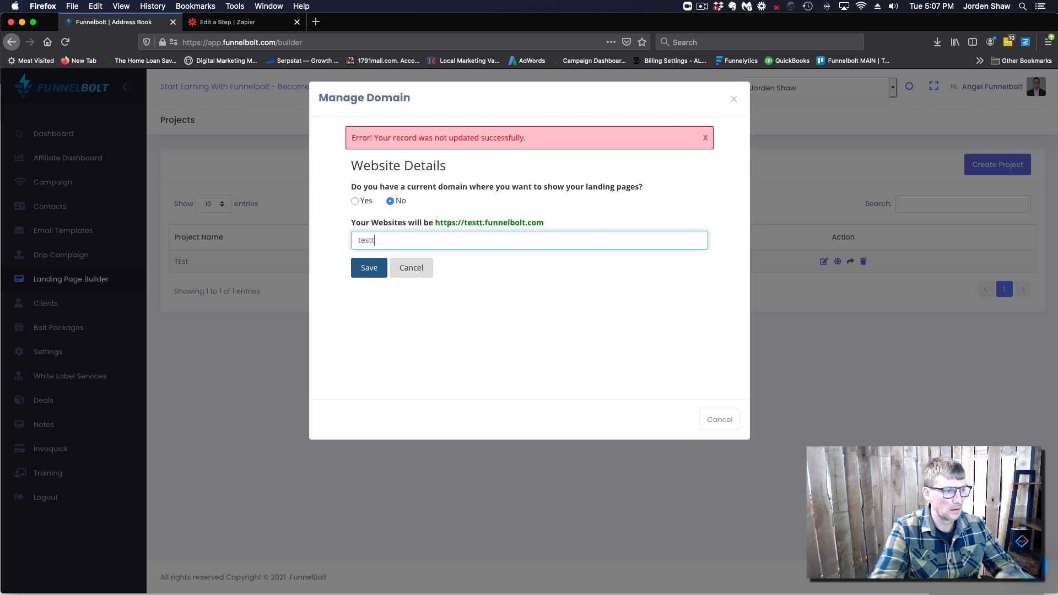
click(369, 269)
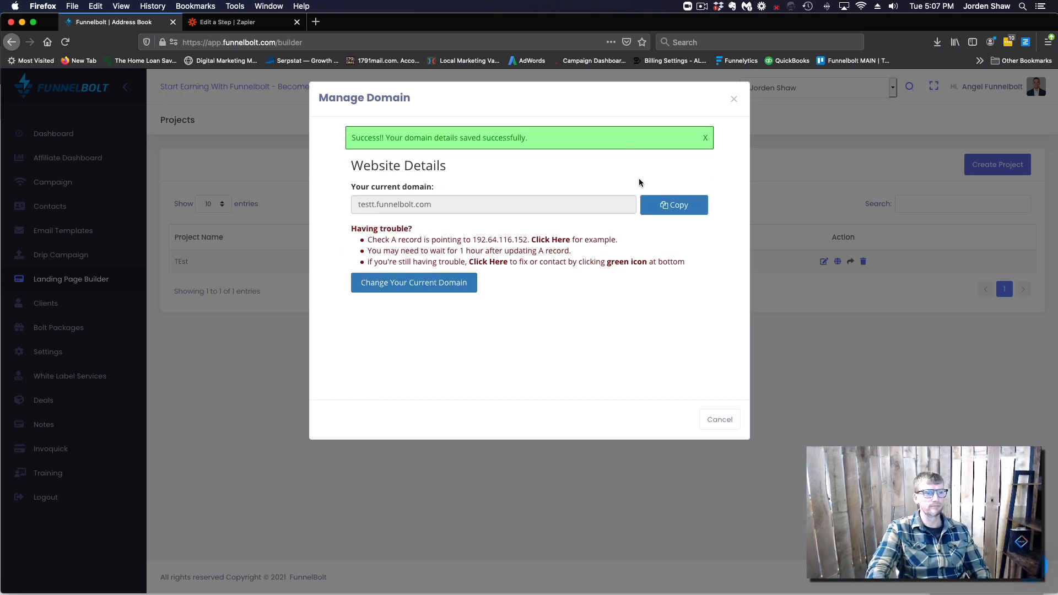
Copy the site's domain address and open a blank new browser tab
click(681, 213)
click(576, 283)
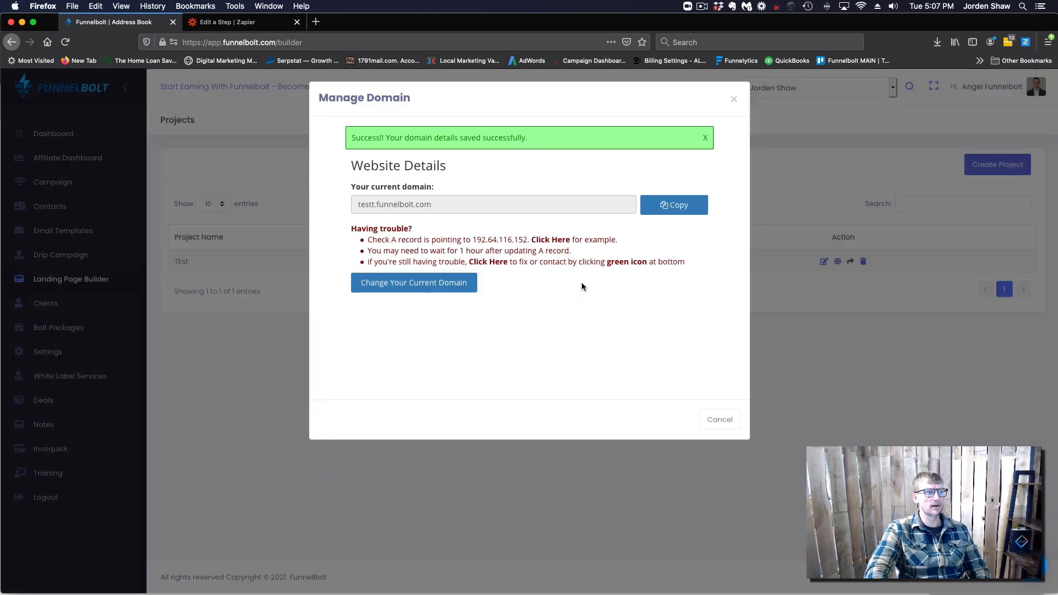
click(316, 22)
click(323, 37)
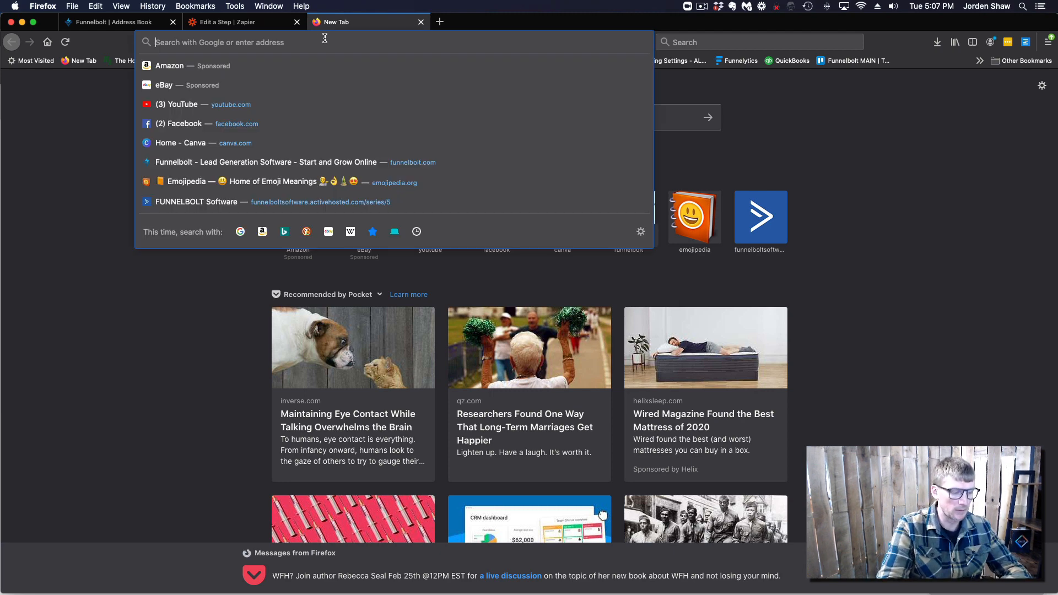
Load testt.funnelbolt.com/booking.html from the pasted domain
key(super+v)
text(/b)
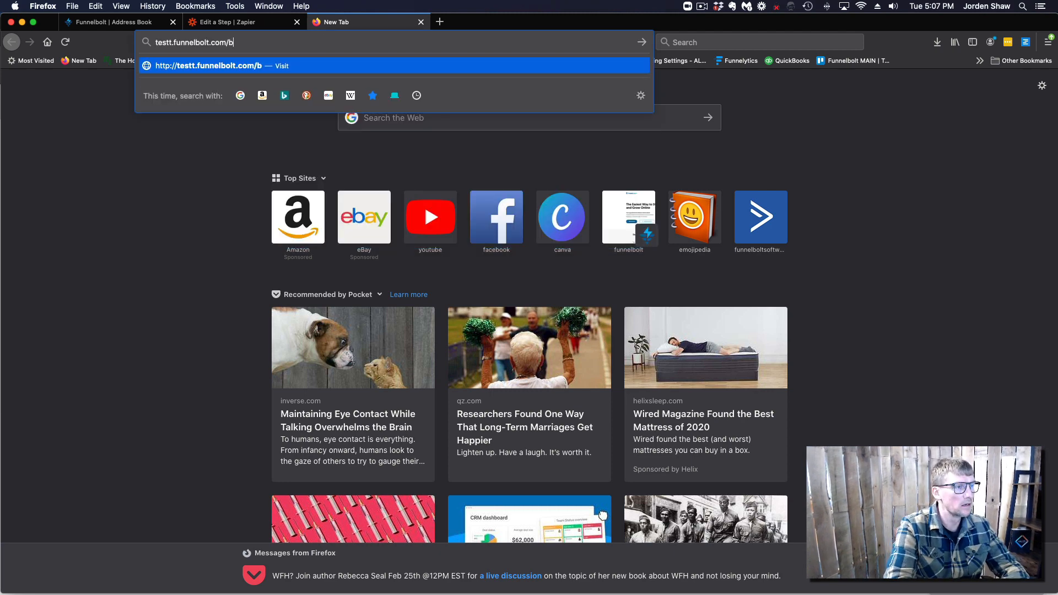
text(ooking.html)
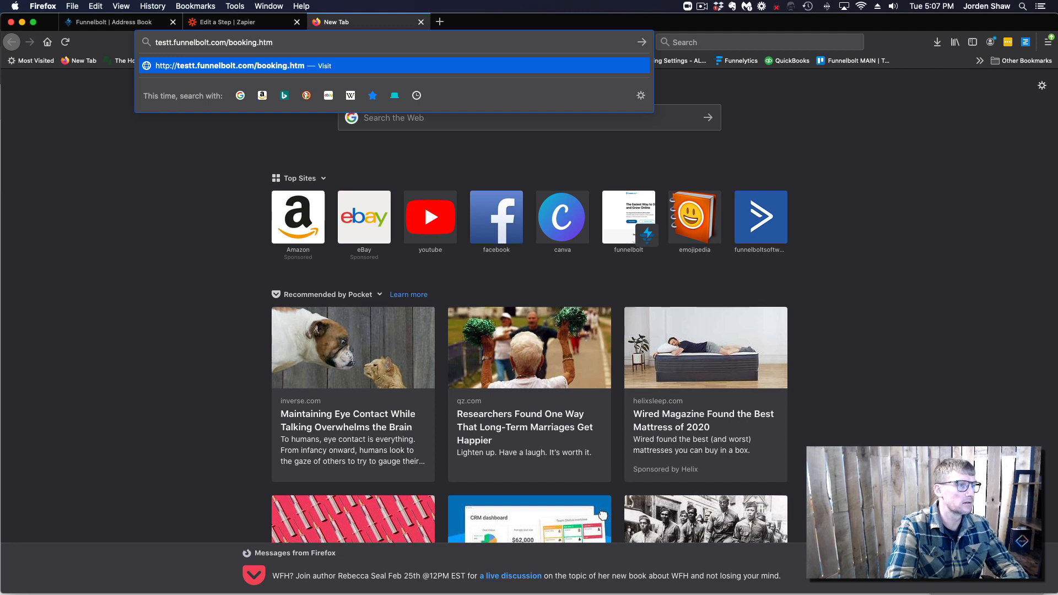
key(Return)
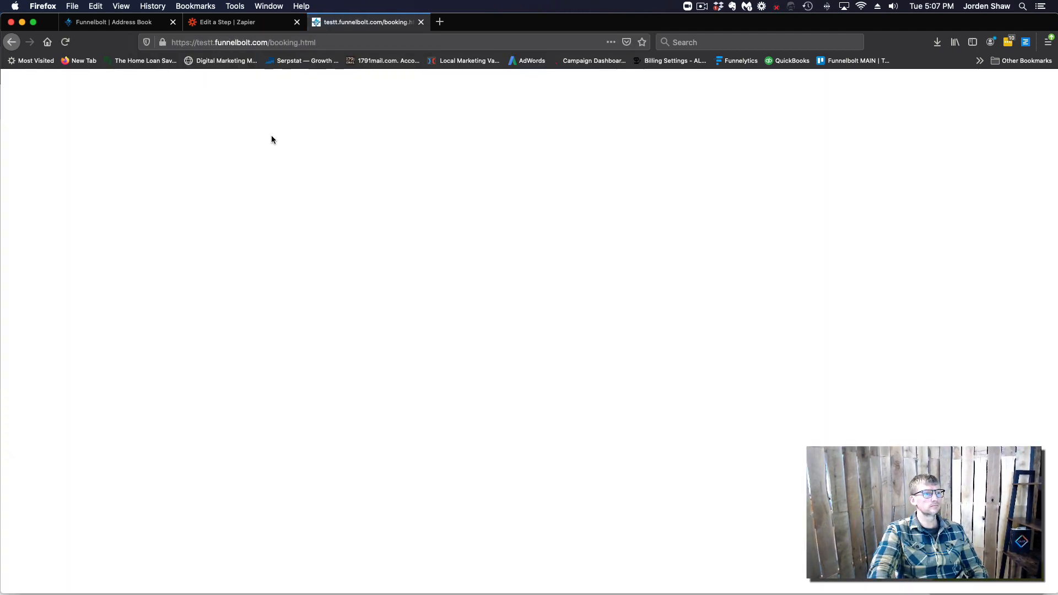
Try the booking address without the .html extension, then reload booking.html
click(324, 41)
click(326, 43)
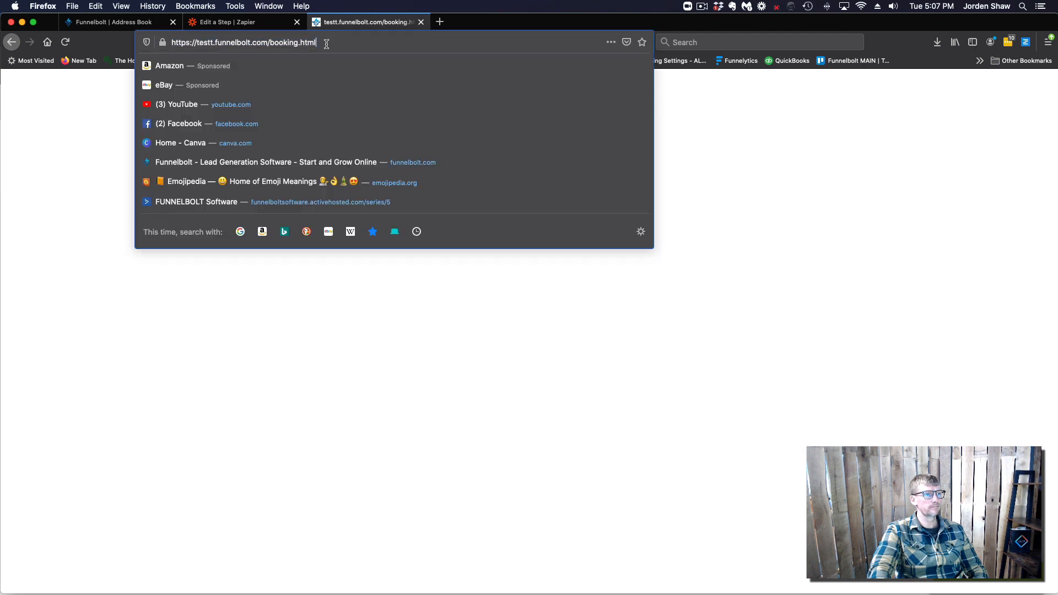
key(BackSpace)
key(BackSpace)
key(BackSpace)
key(BackSpace)
key(BackSpace)
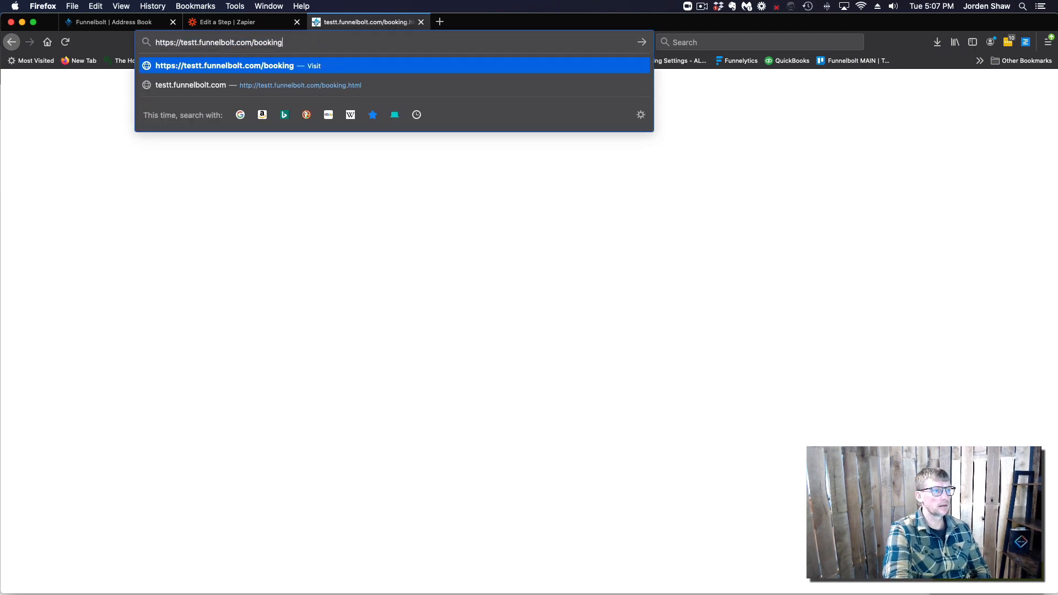
key(Return)
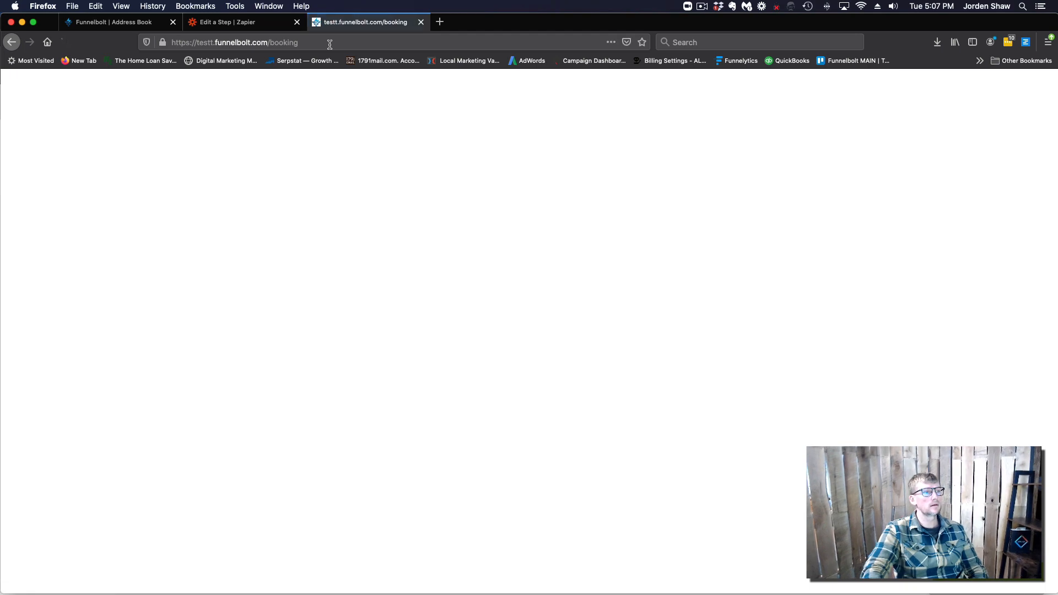
click(314, 44)
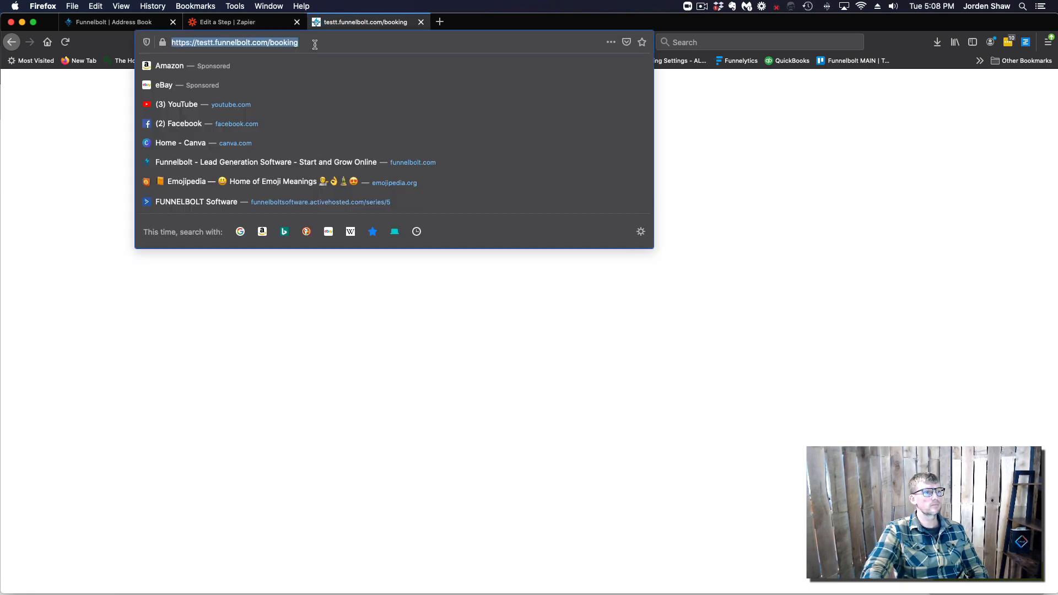
click(315, 44)
text(.html)
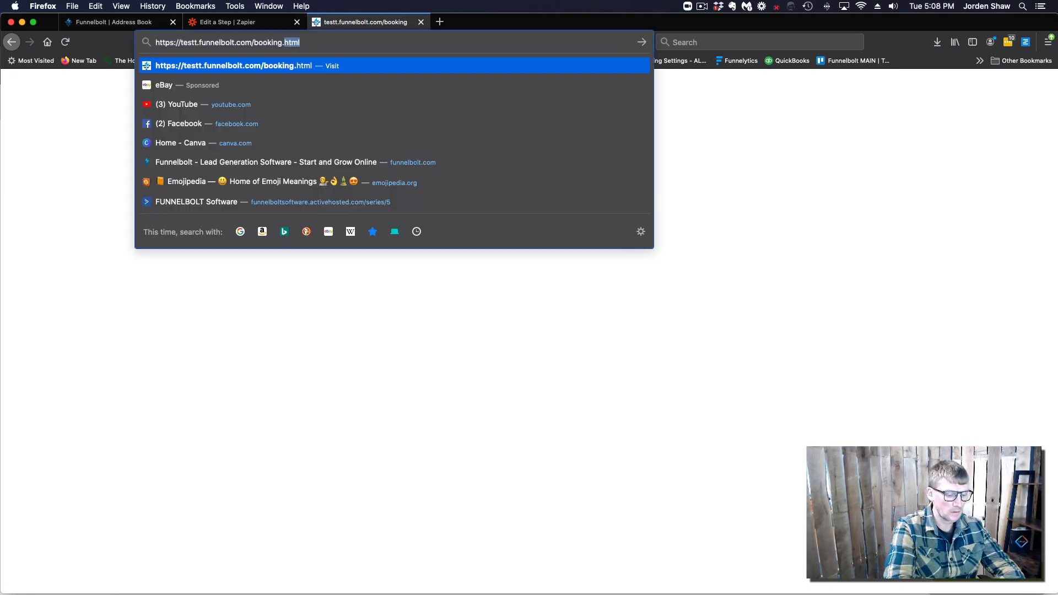
key(Return)
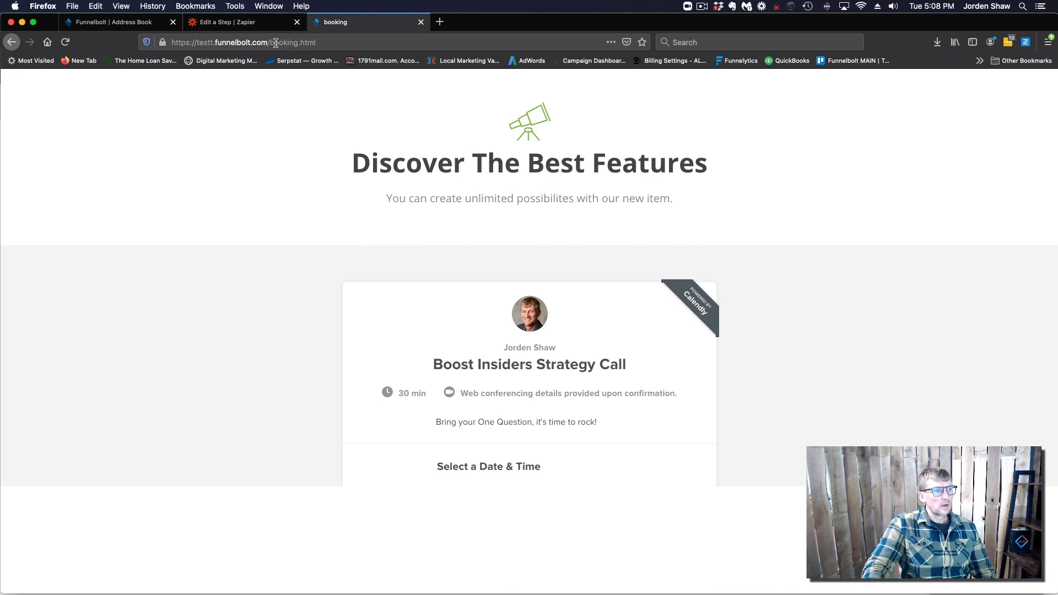
Select the site's base address and return to the FunnelBolt tab
drag(268, 43, 330, 42)
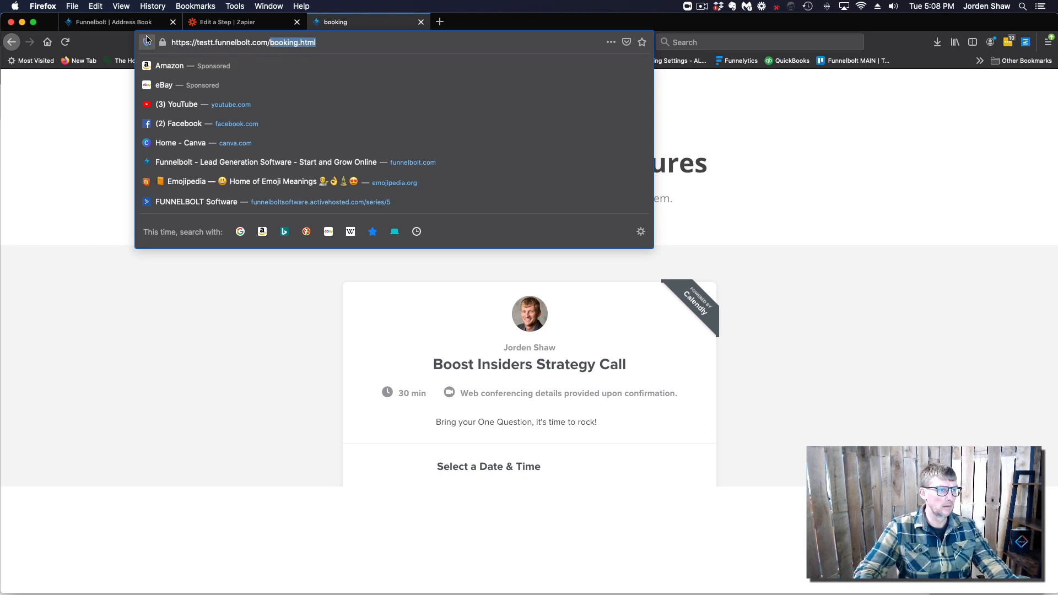
drag(172, 43, 329, 38)
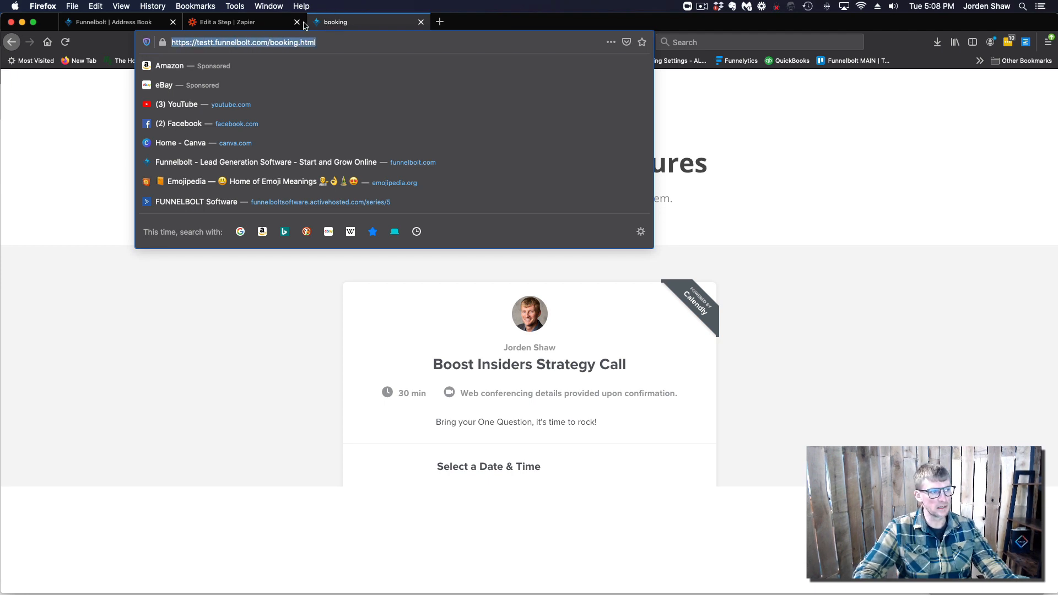
click(122, 23)
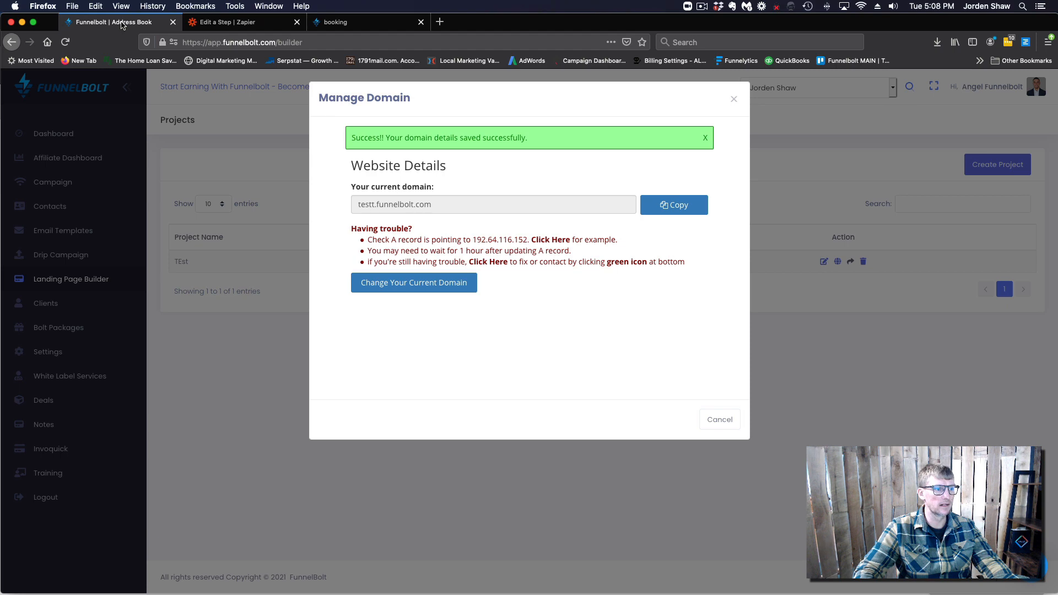
Set the TEst index opt-in form's Redirect URL to the pasted testt.funnelbolt.com address and apply
click(734, 100)
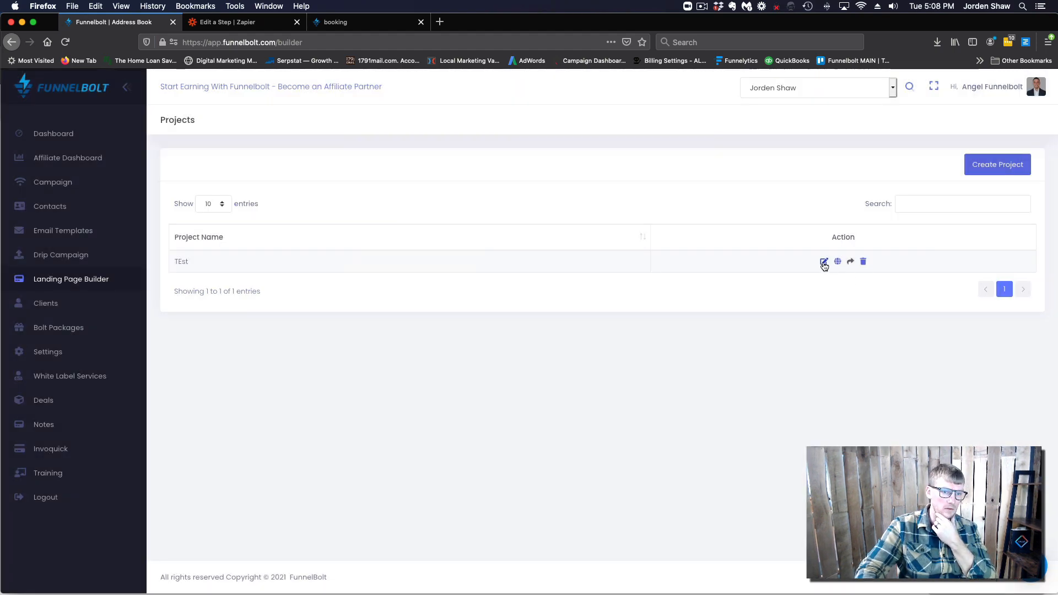
click(823, 262)
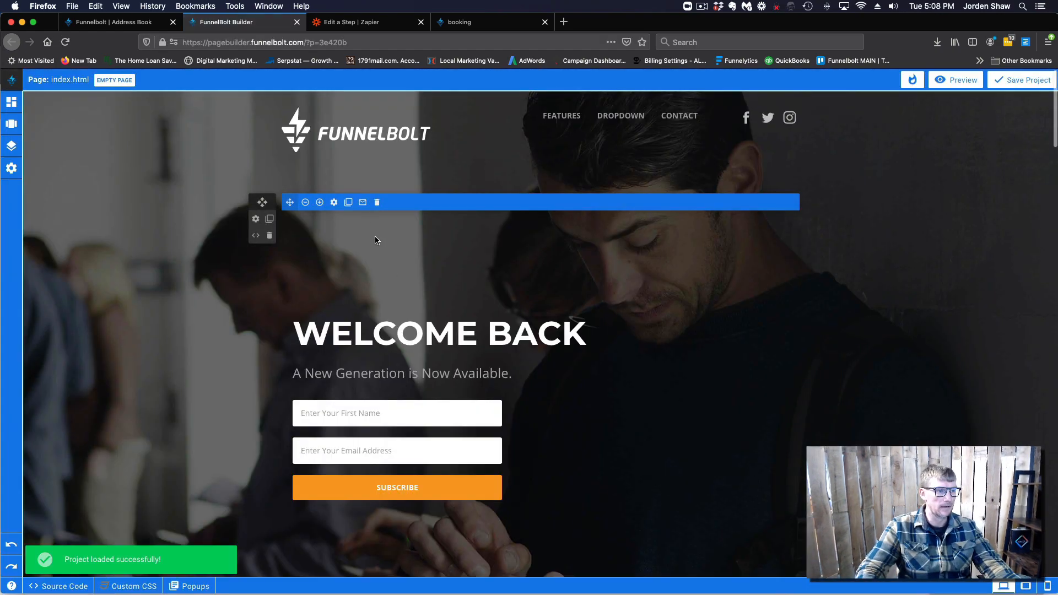
click(363, 204)
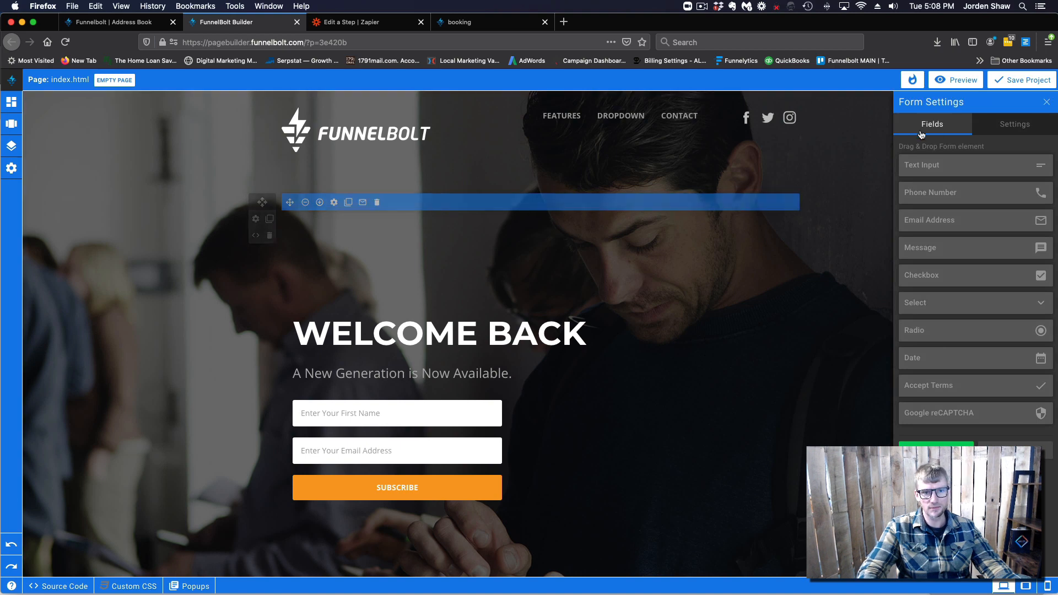
click(1019, 125)
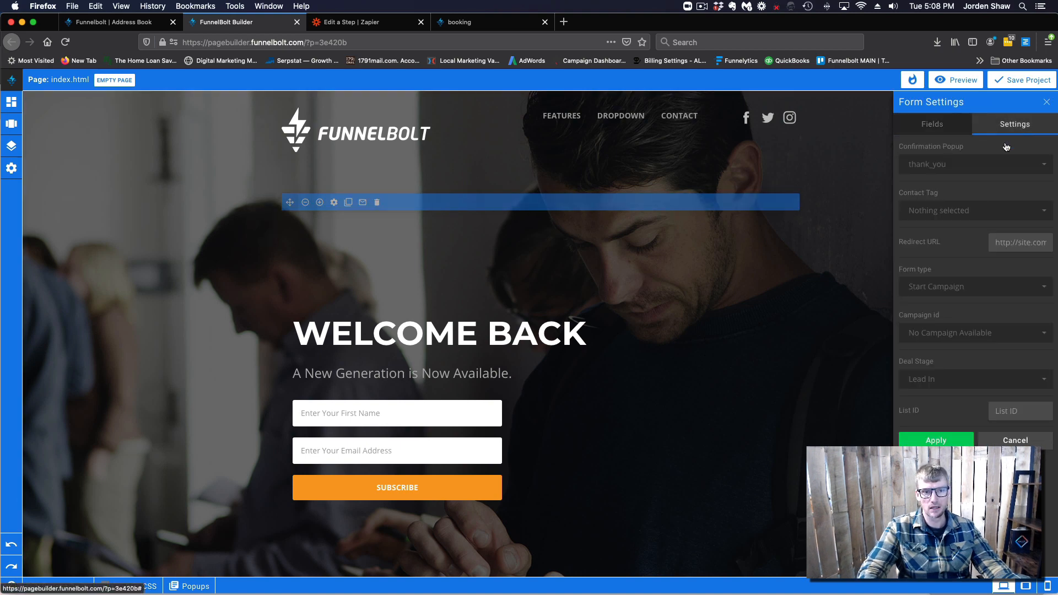
click(995, 243)
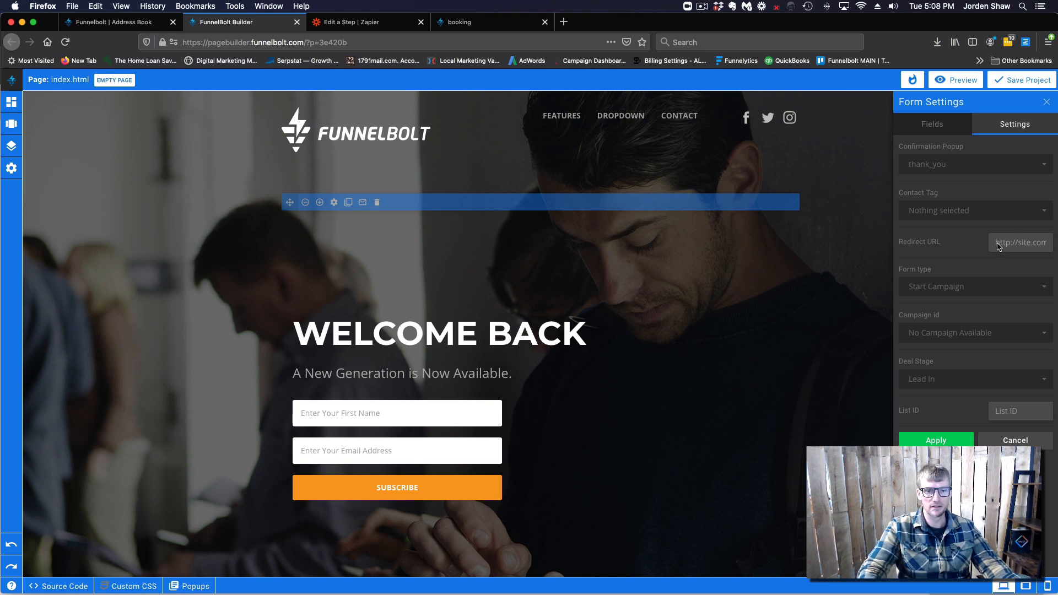
key(super+v)
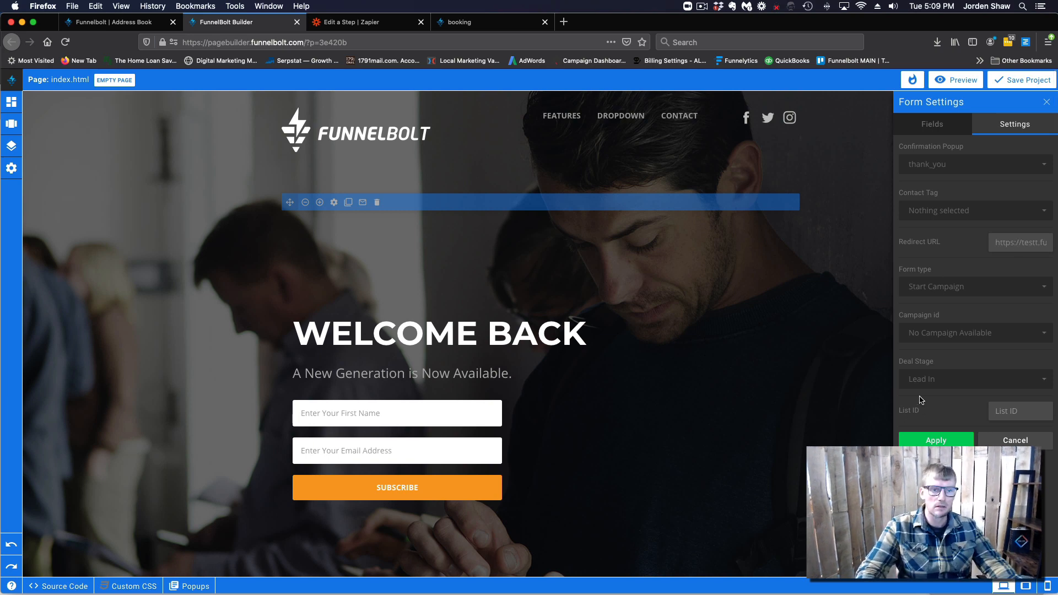
click(942, 438)
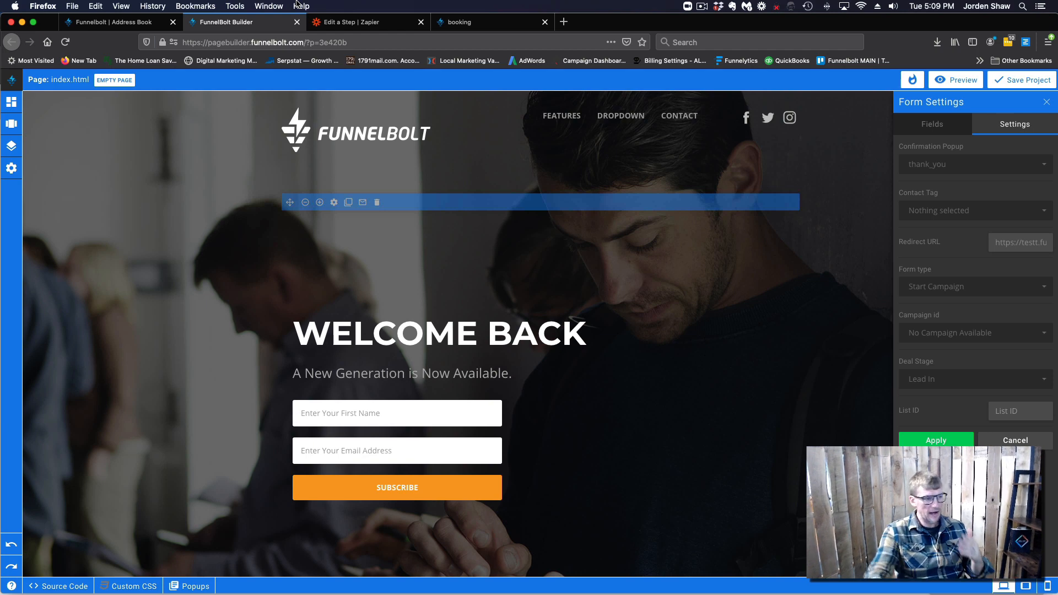
Switch the builder to booking.html and show its SEO settings, titled booking
click(11, 145)
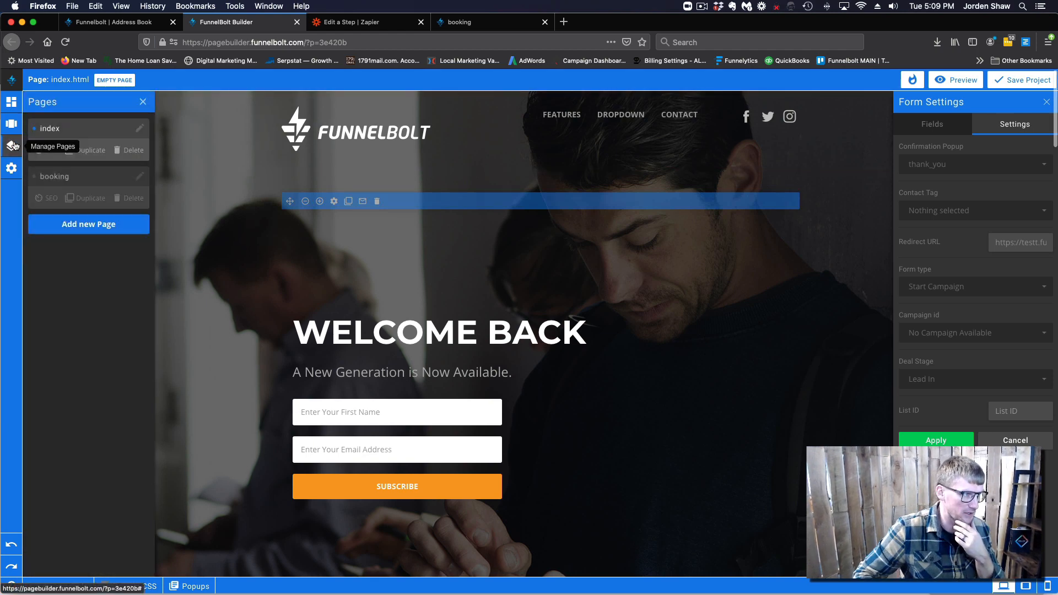
click(64, 183)
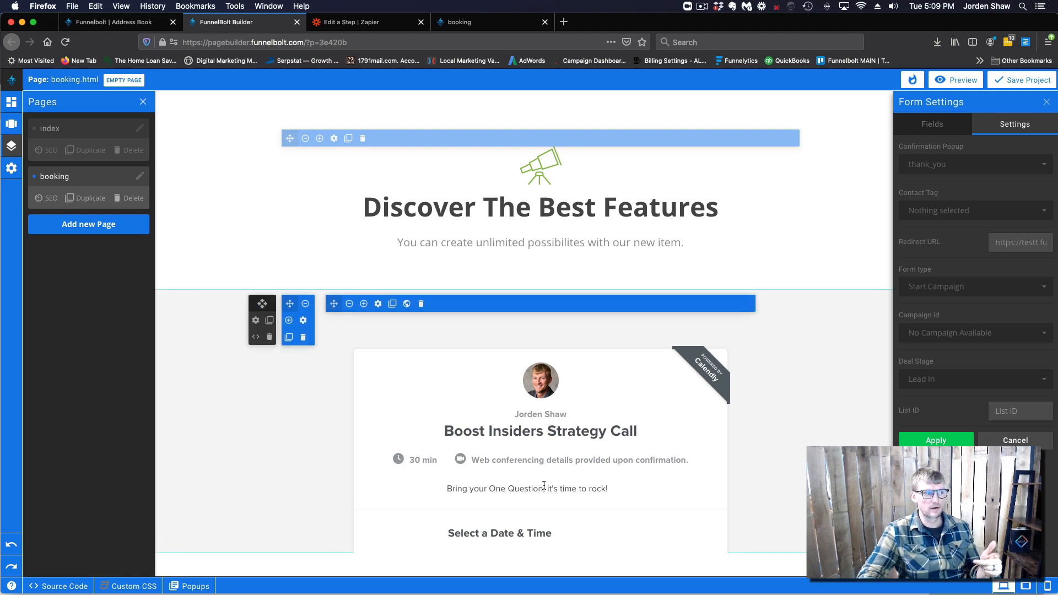
click(47, 198)
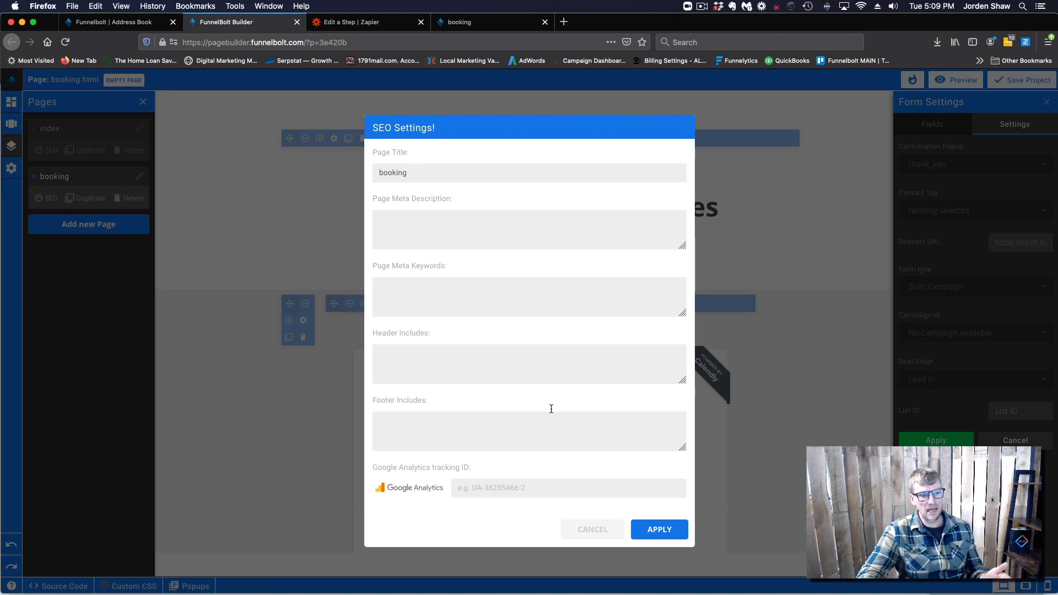
Dismiss the booking SEO settings unchanged and switch the builder back to index.html
click(603, 530)
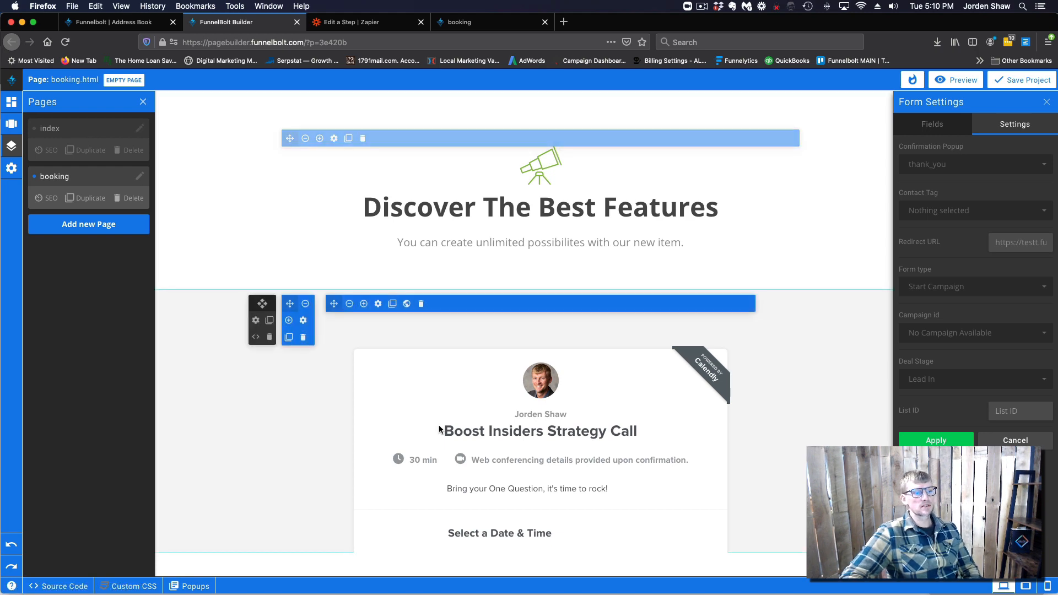
scroll(442, 427, down, 3)
scroll(472, 496, down, 2)
scroll(473, 496, up, 5)
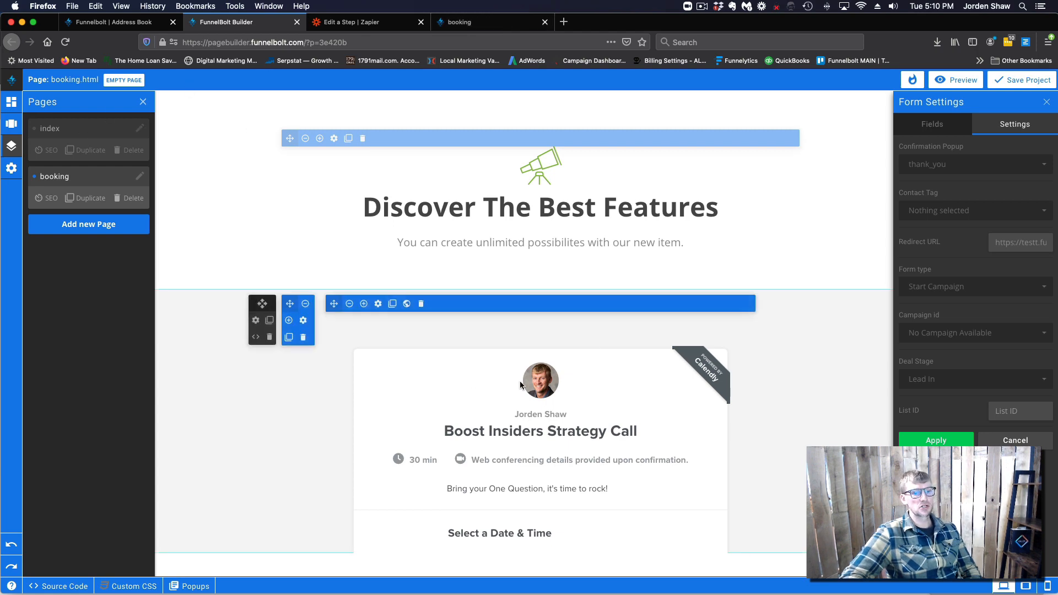
click(50, 128)
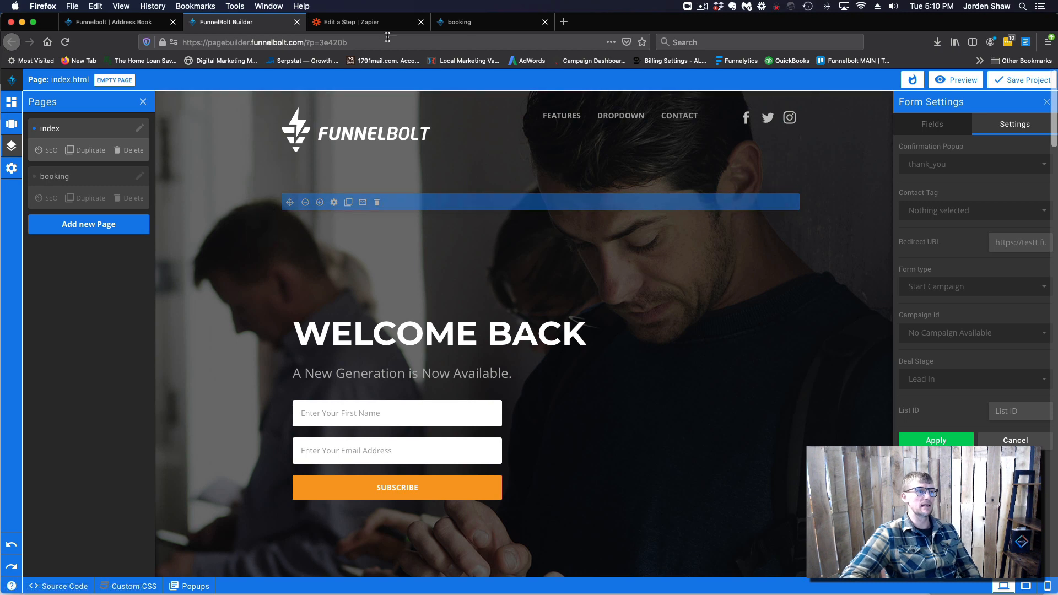
Load the live opt-in site testt.funnelbolt.com in a new browser tab
click(470, 22)
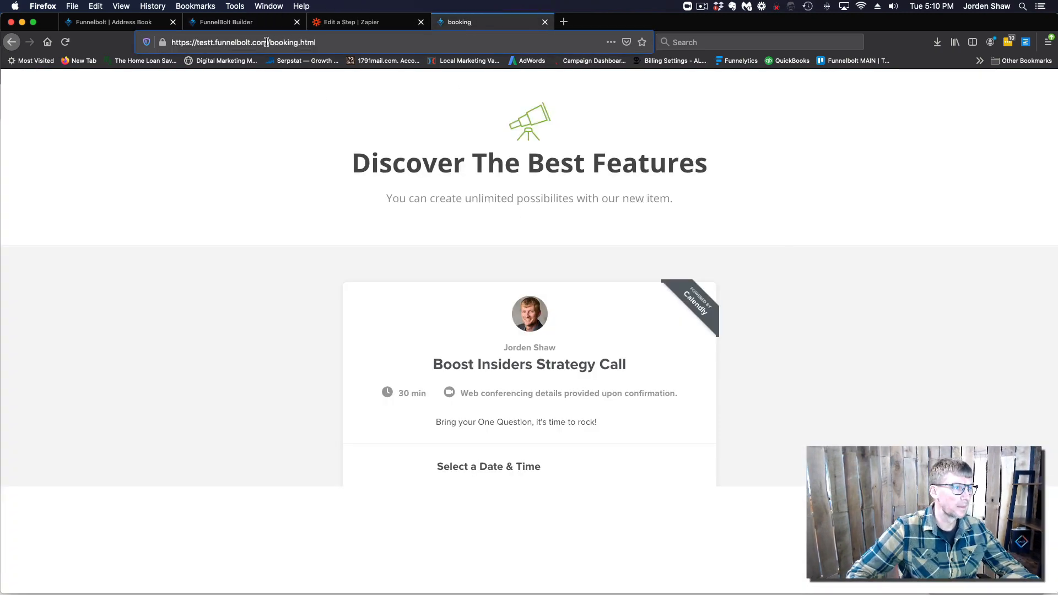
drag(266, 42, 174, 39)
key(super+c)
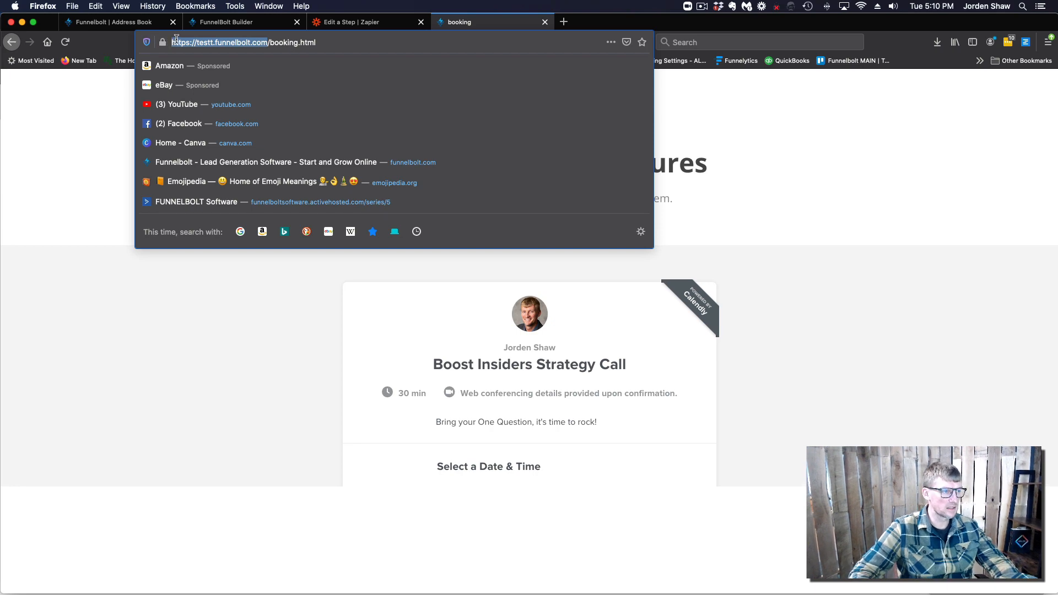
click(564, 22)
click(331, 41)
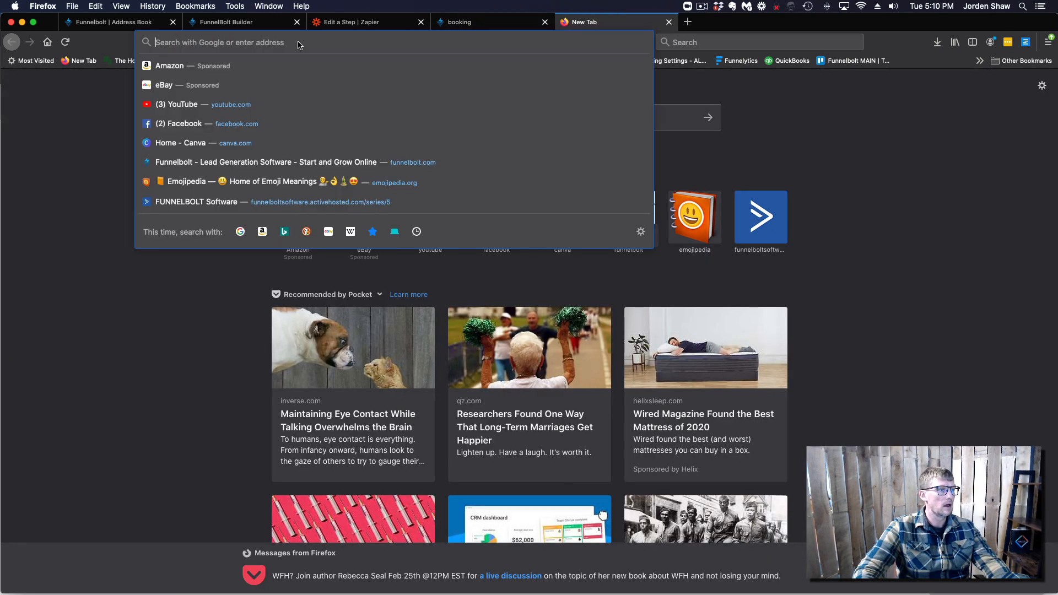
key(super+v)
key(Return)
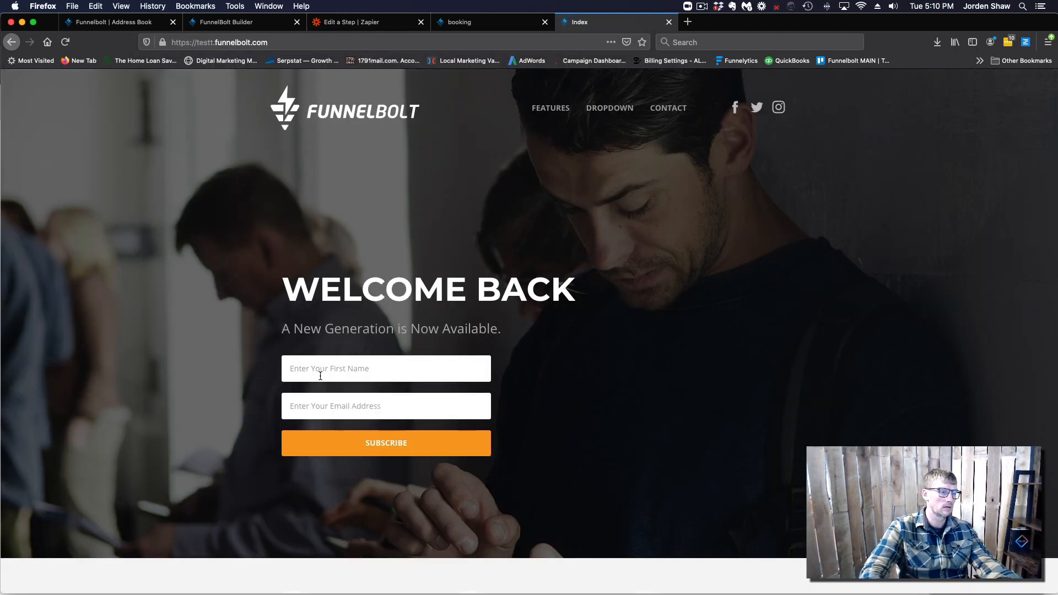
Enter a test lead's e-mail on the opt-in form and Subscribe, getting 'campaign not found'
scroll(389, 362, down, 20)
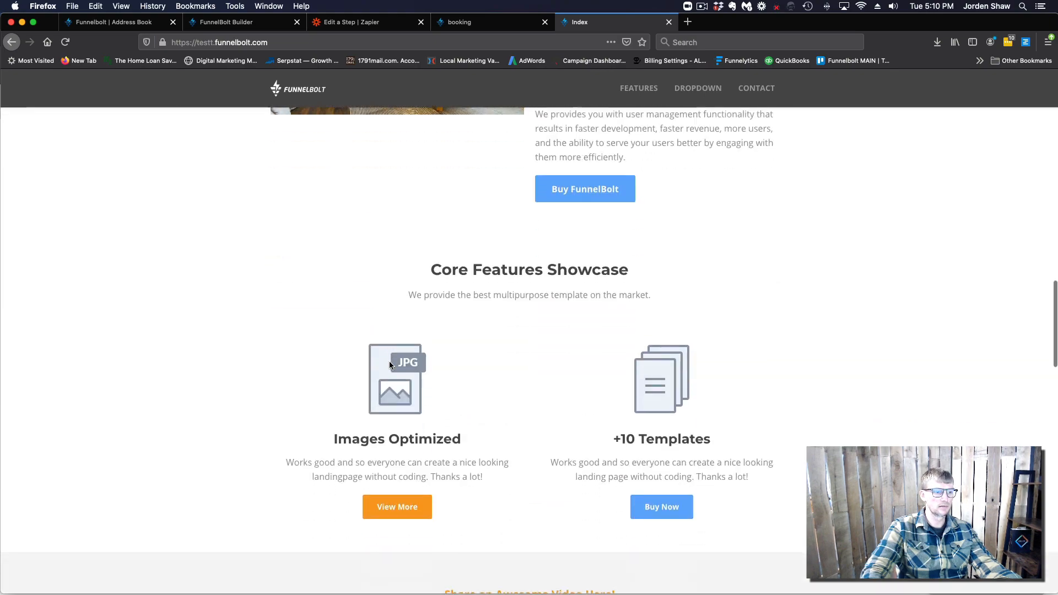
scroll(389, 366, down, 5)
scroll(389, 364, up, 20)
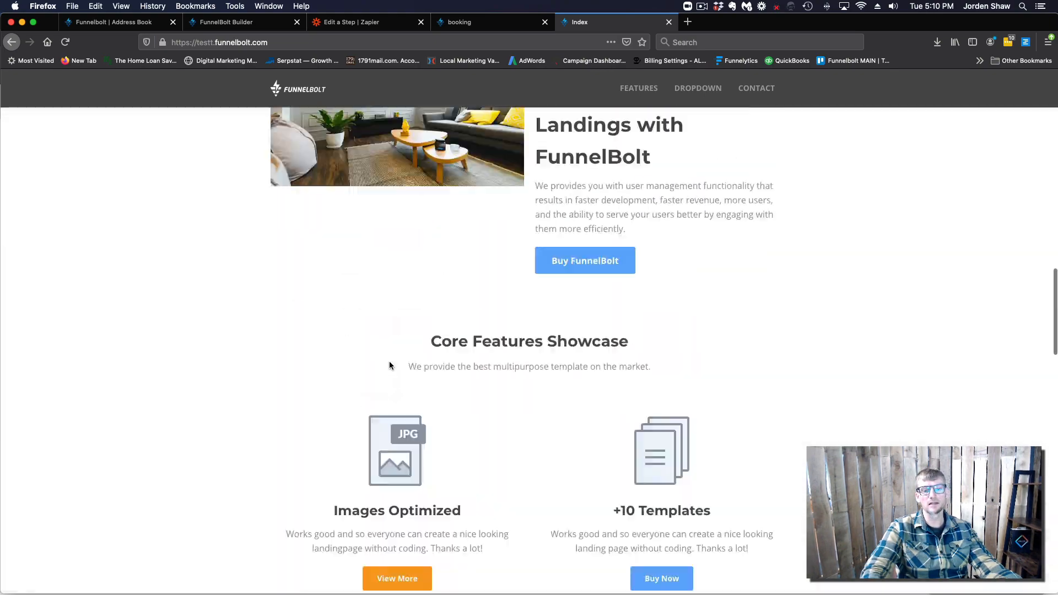
scroll(390, 362, down, 20)
scroll(389, 364, up, 15)
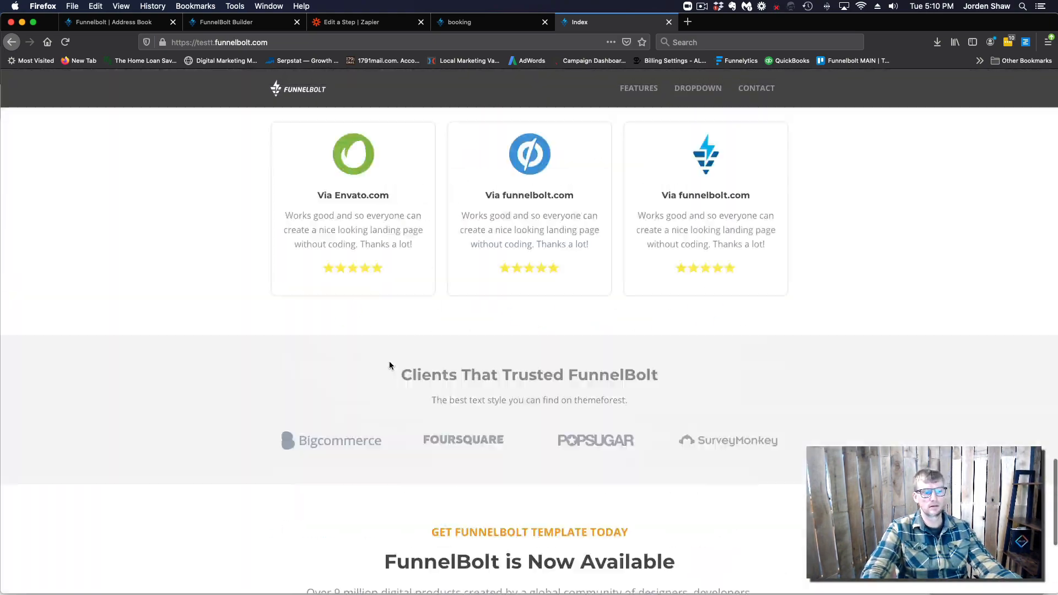
scroll(390, 365, down, 15)
scroll(390, 366, up, 20)
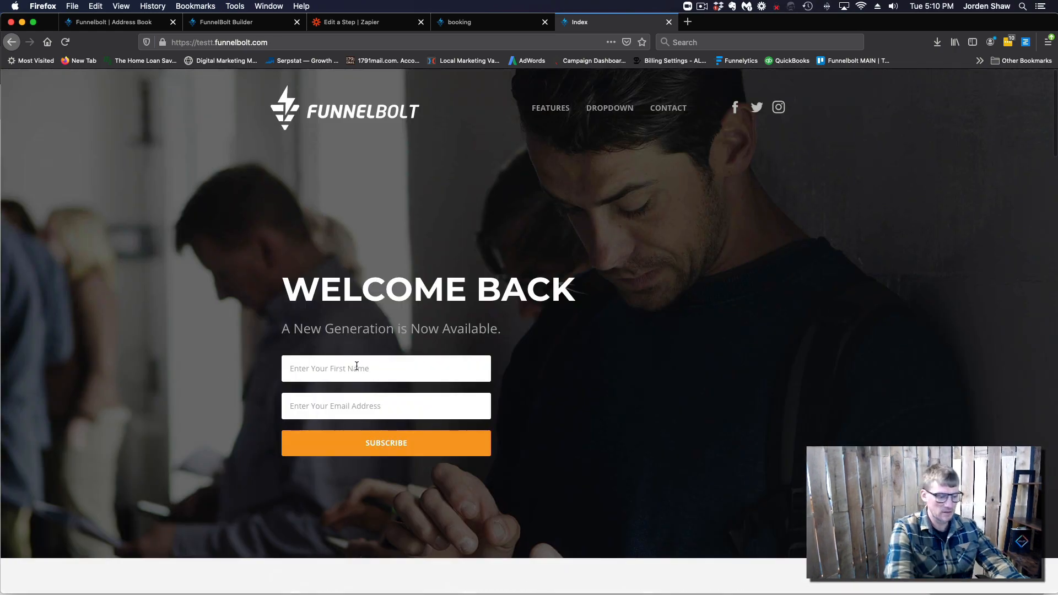
click(356, 366)
text(jorden)
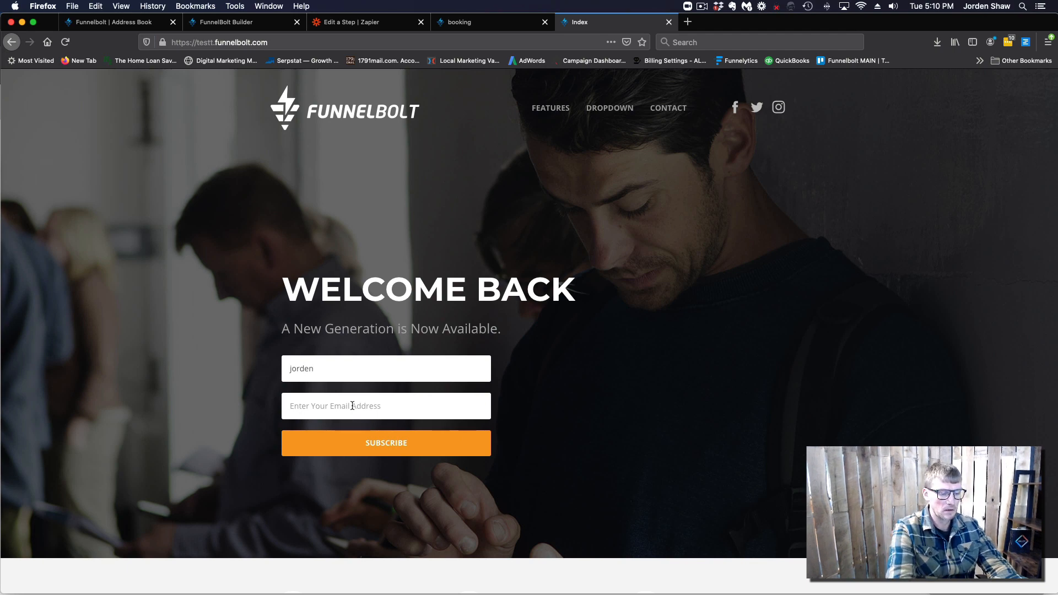
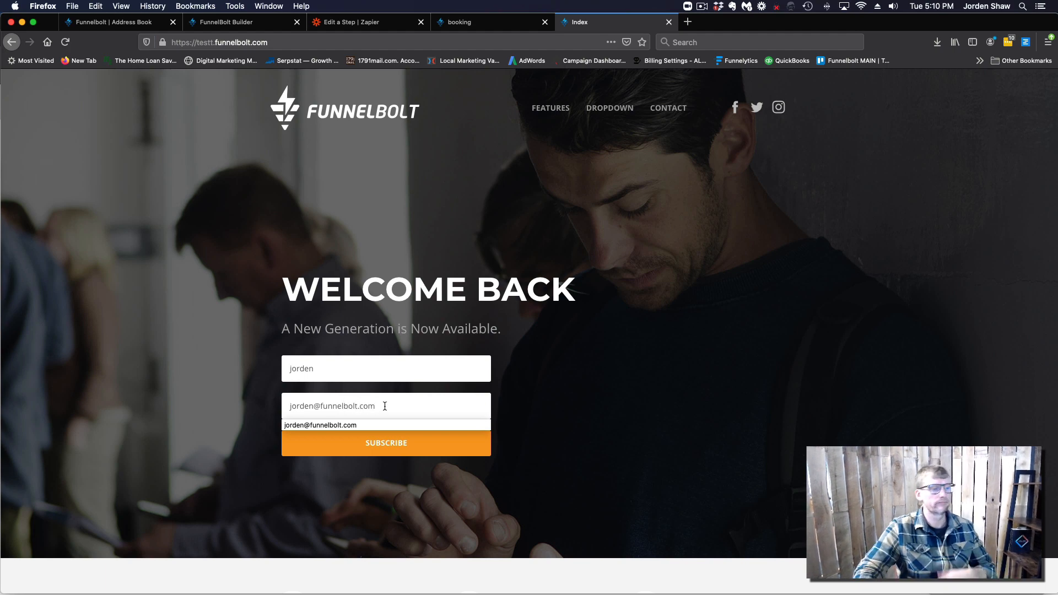
click(383, 445)
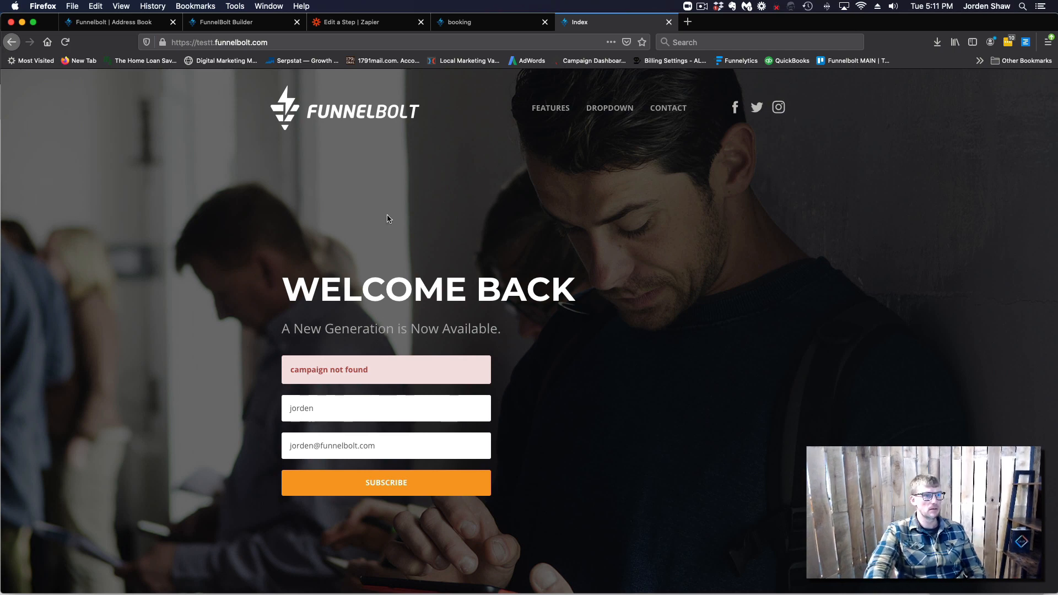
Check the opt-in form's Campaign id list in the builder and find no campaigns
click(209, 23)
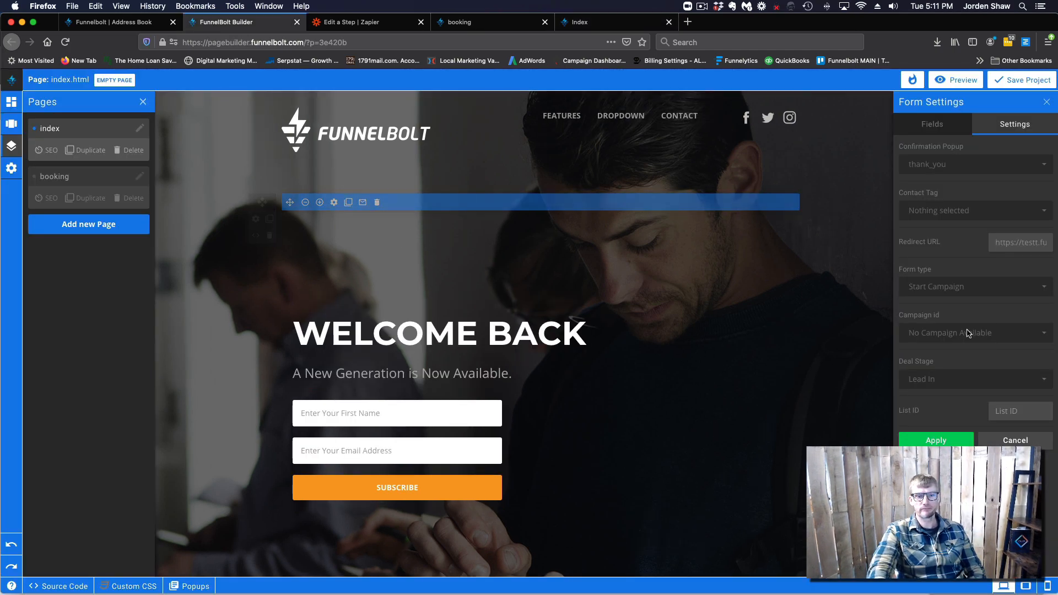
click(1008, 335)
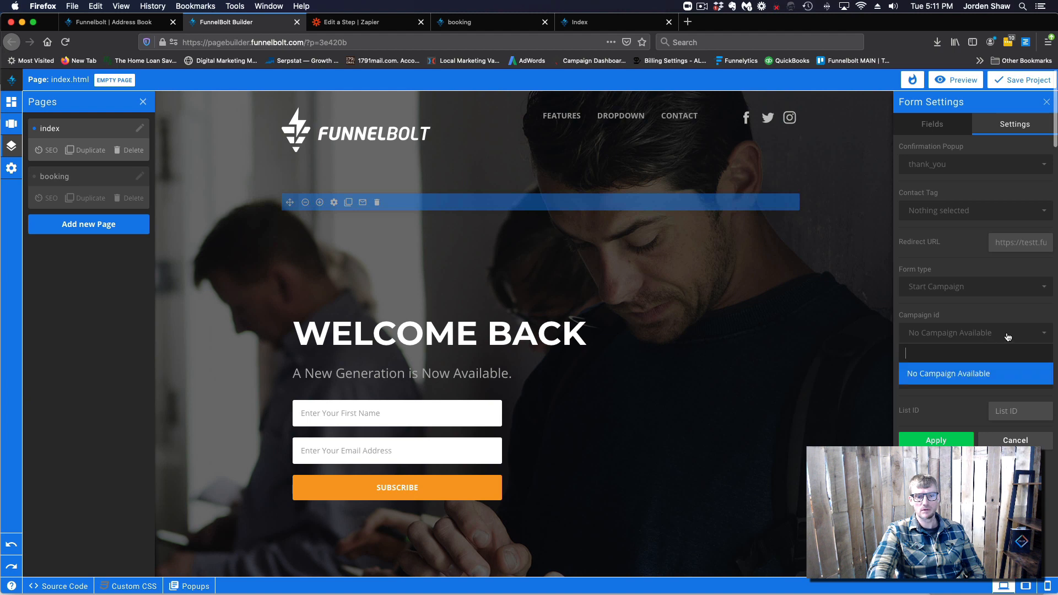
click(960, 313)
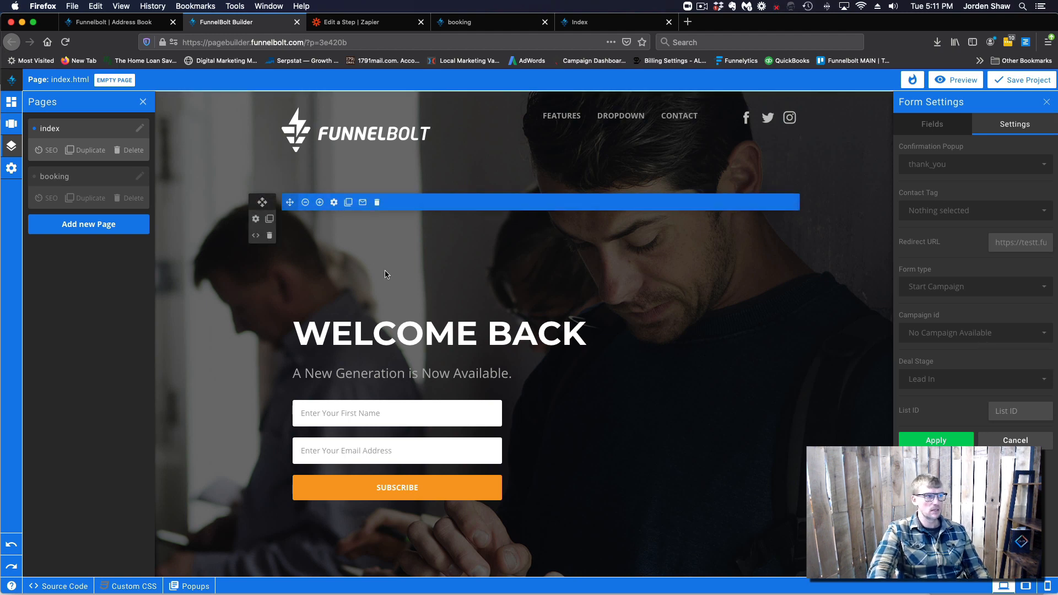
Go to Campaigns in the FunnelBolt dashboard and start a new campaign
click(110, 22)
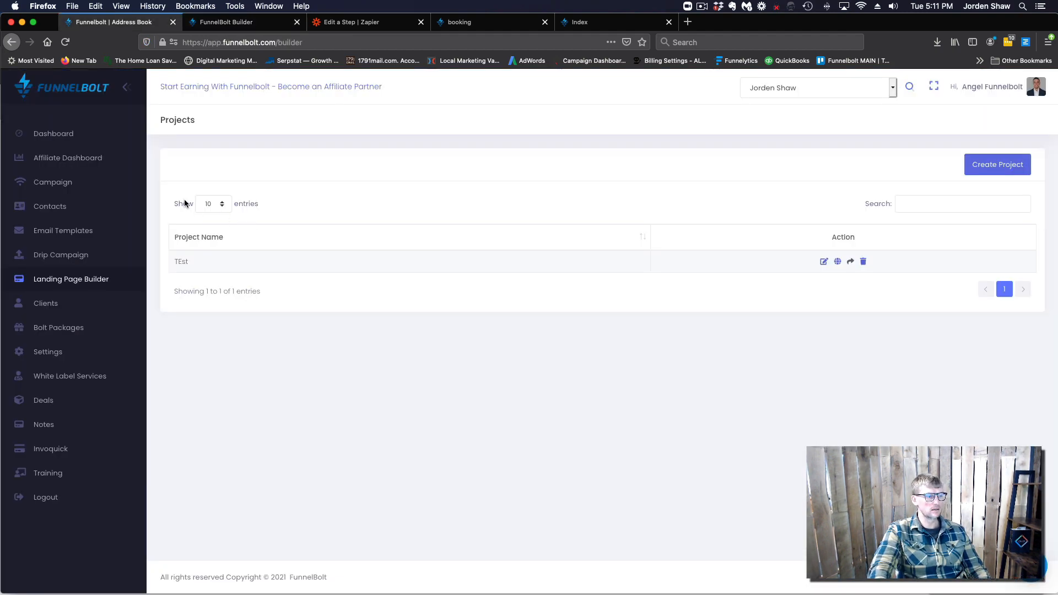
click(61, 192)
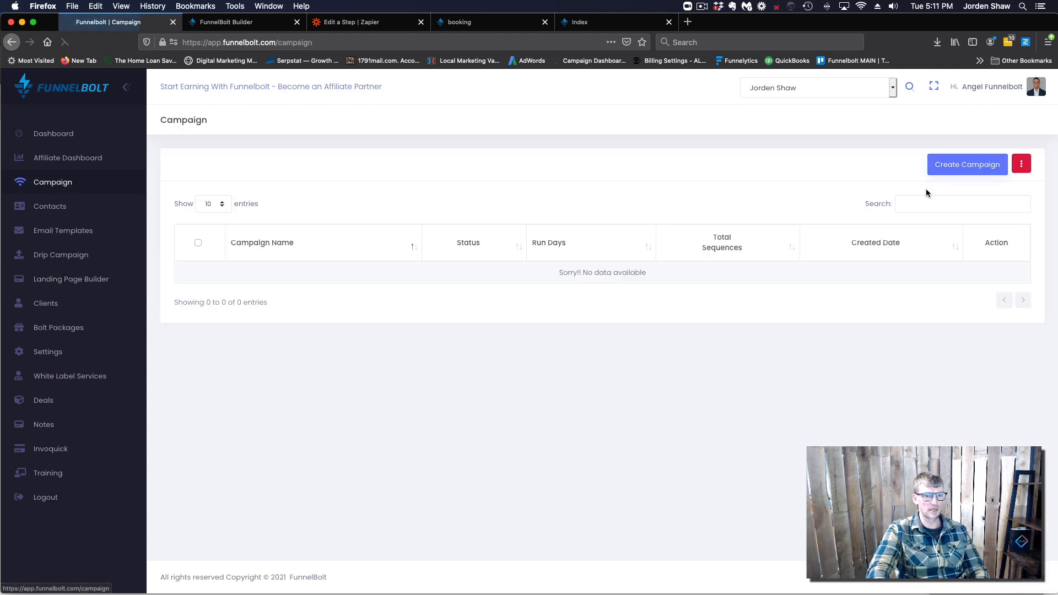
click(969, 166)
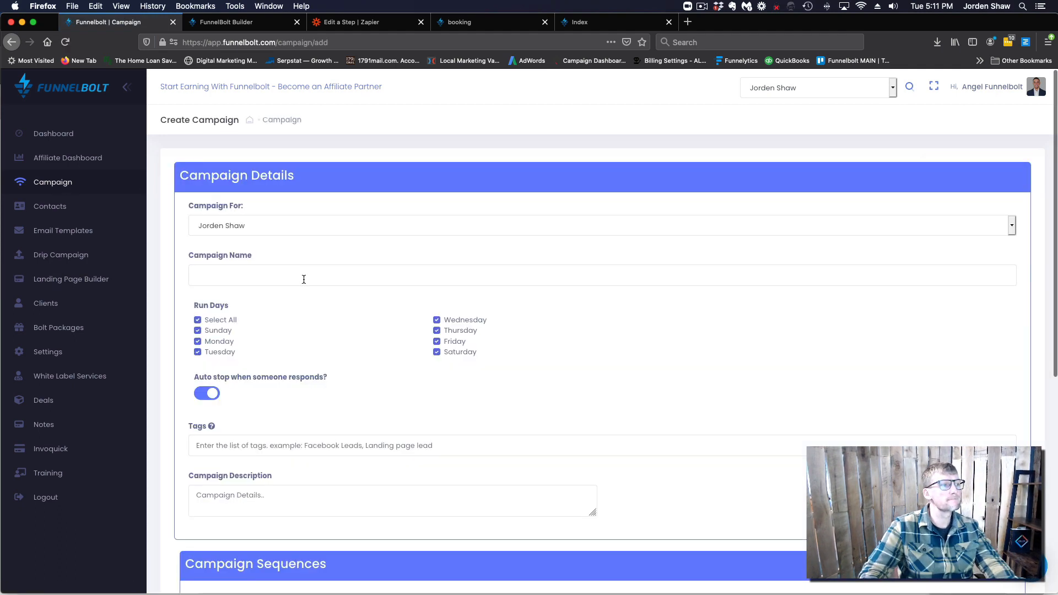
Name the campaign 'test' and set its first email to send at a relative time
click(235, 276)
text(test)
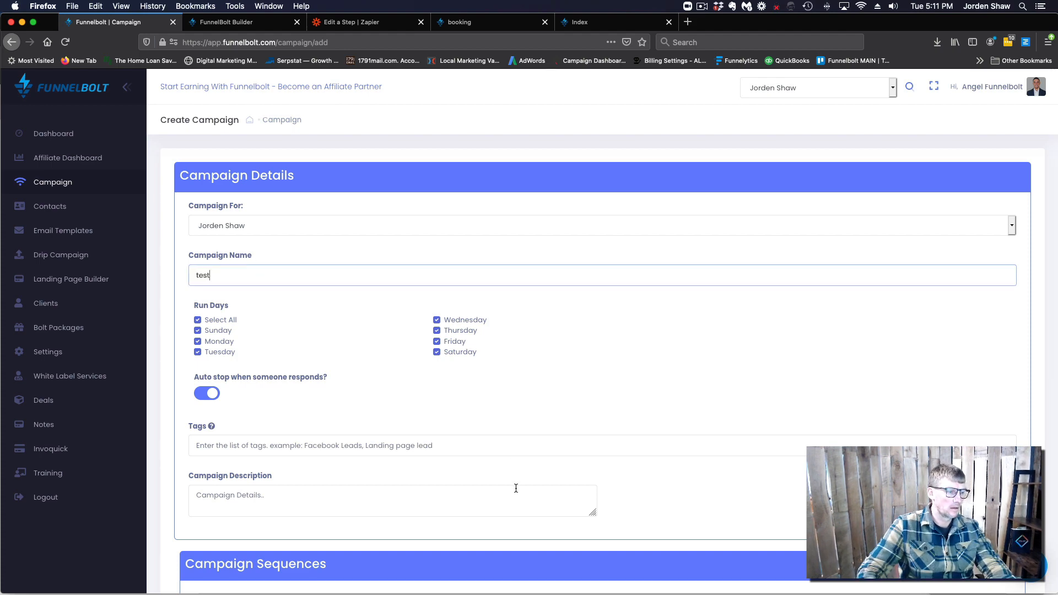
scroll(515, 488, down, 3)
scroll(521, 468, down, 5)
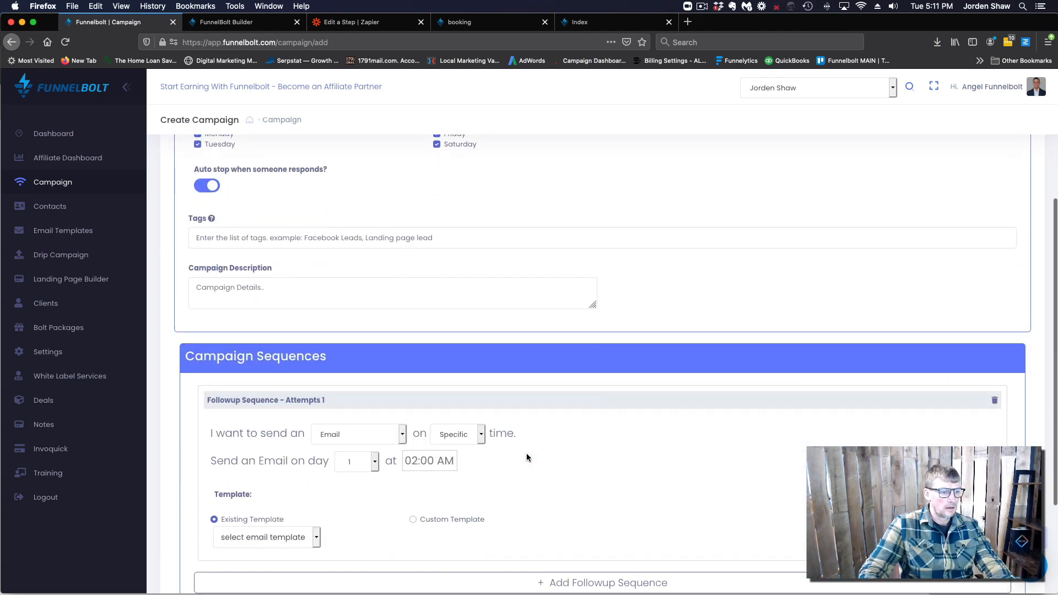
scroll(406, 342, down, 4)
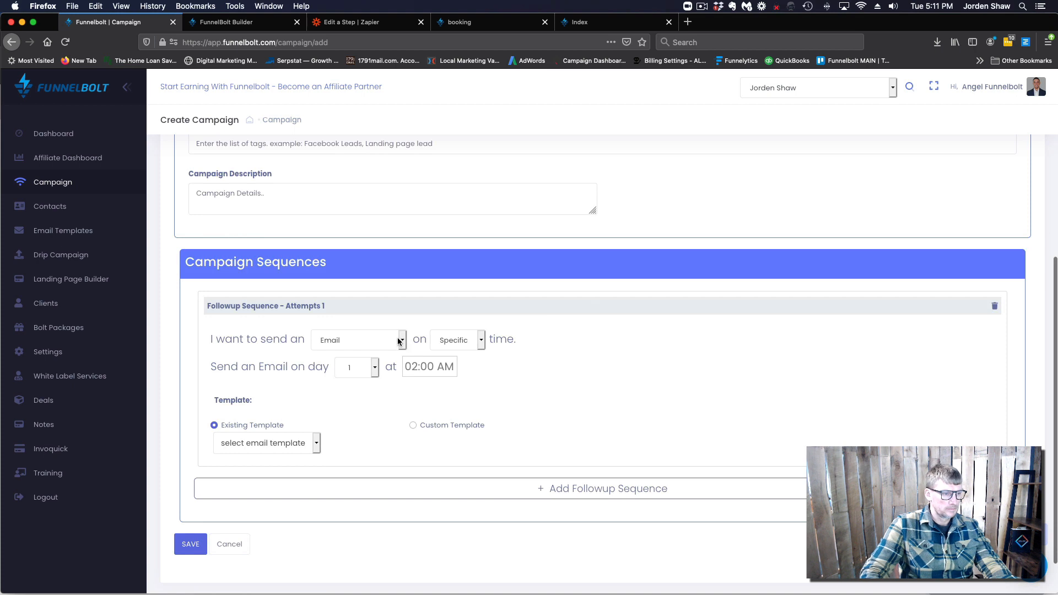
click(478, 339)
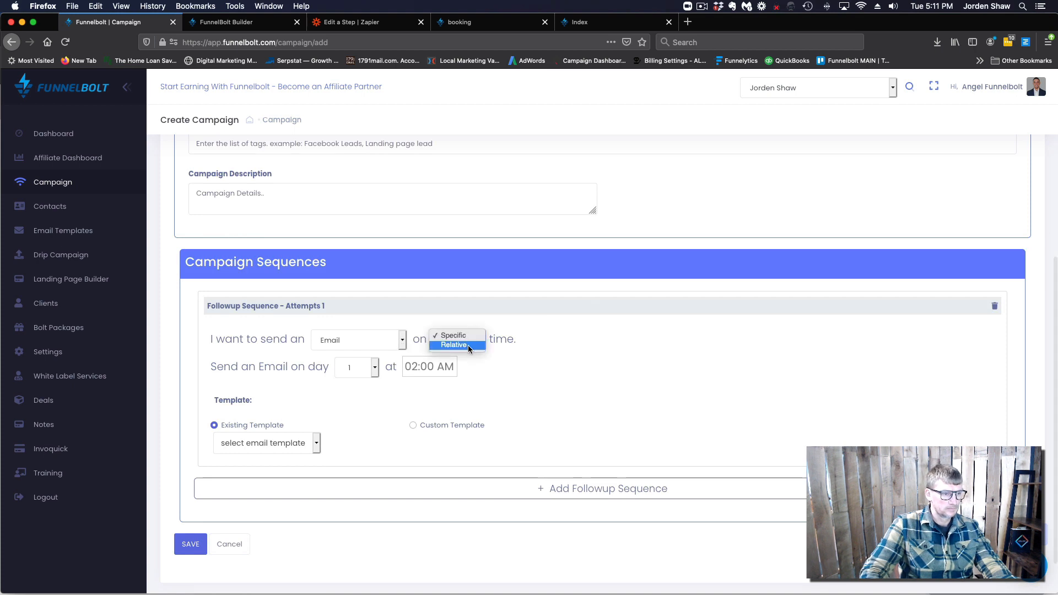
click(469, 345)
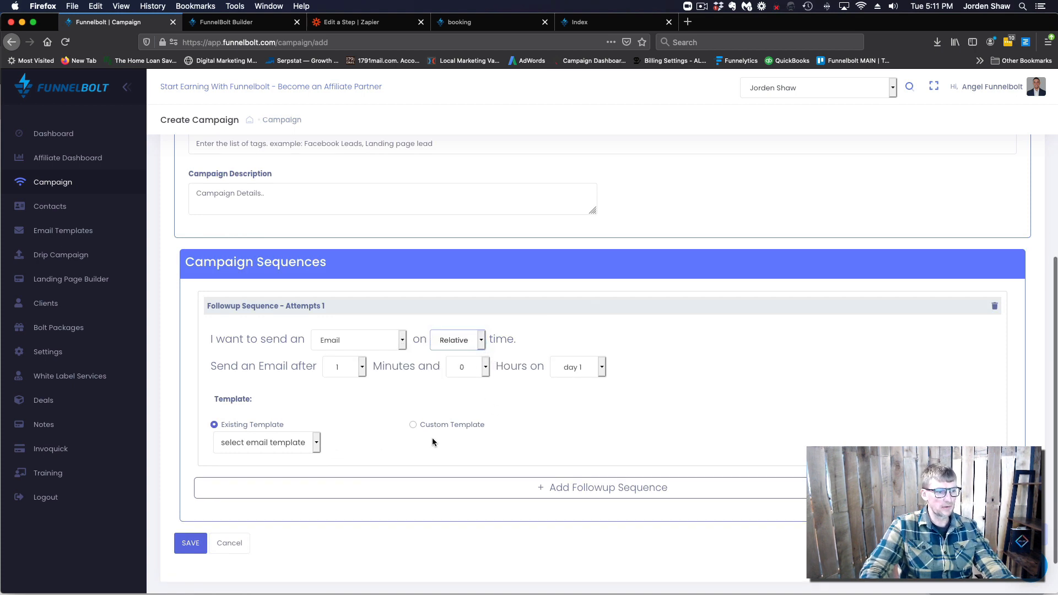
Write a custom email whose subject begins with the customer first-name placeholder
click(413, 425)
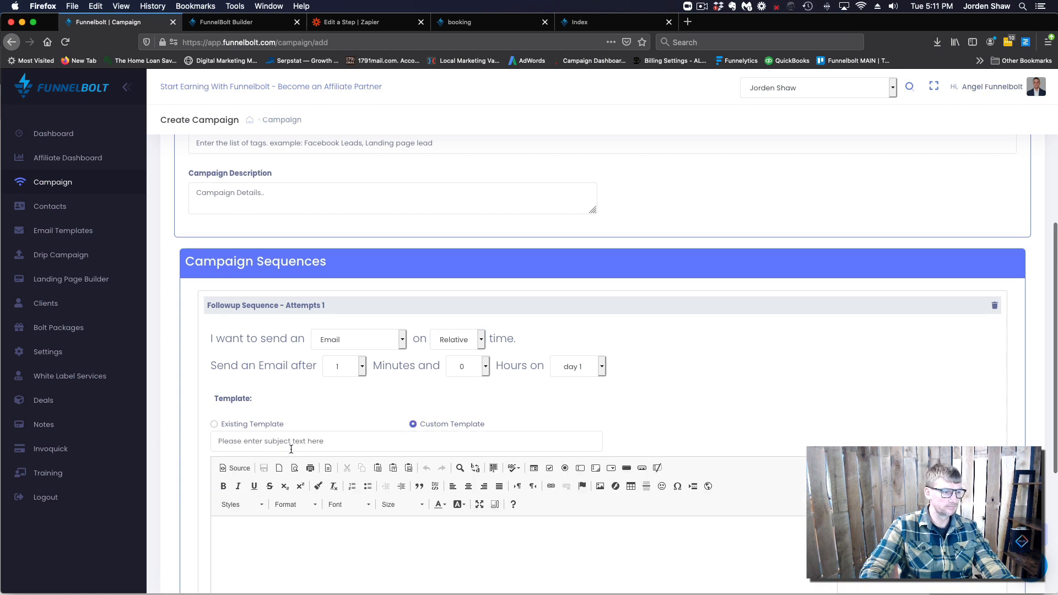
click(307, 441)
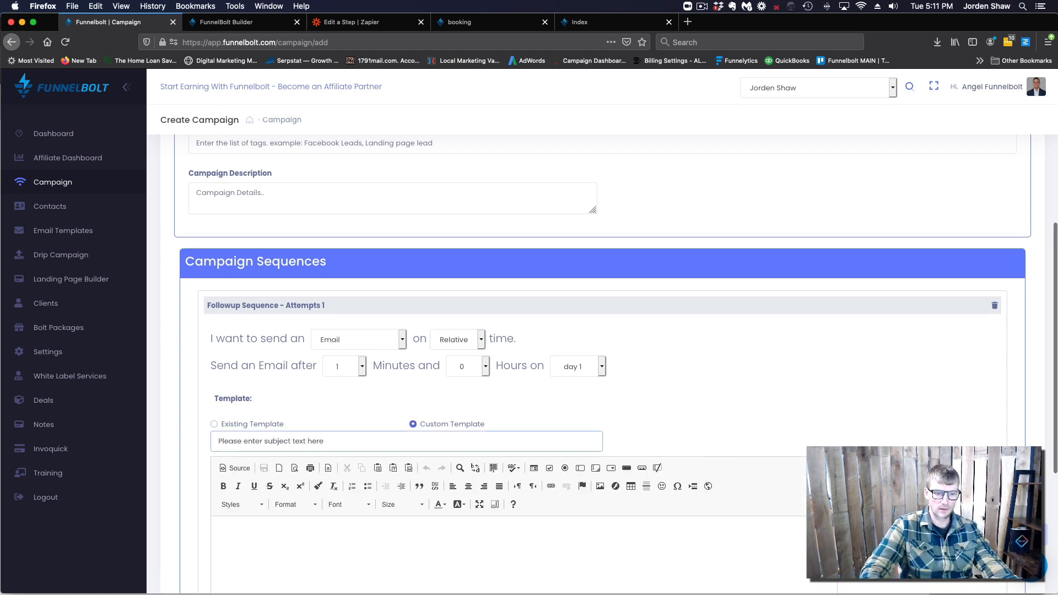
click(882, 475)
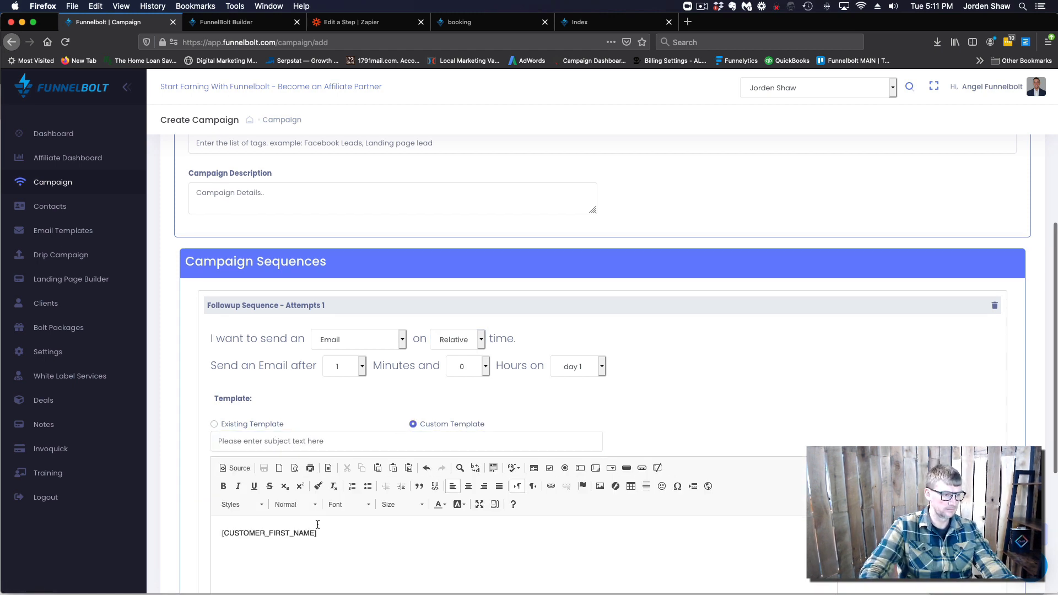
key(super+a)
key(super+c)
click(256, 440)
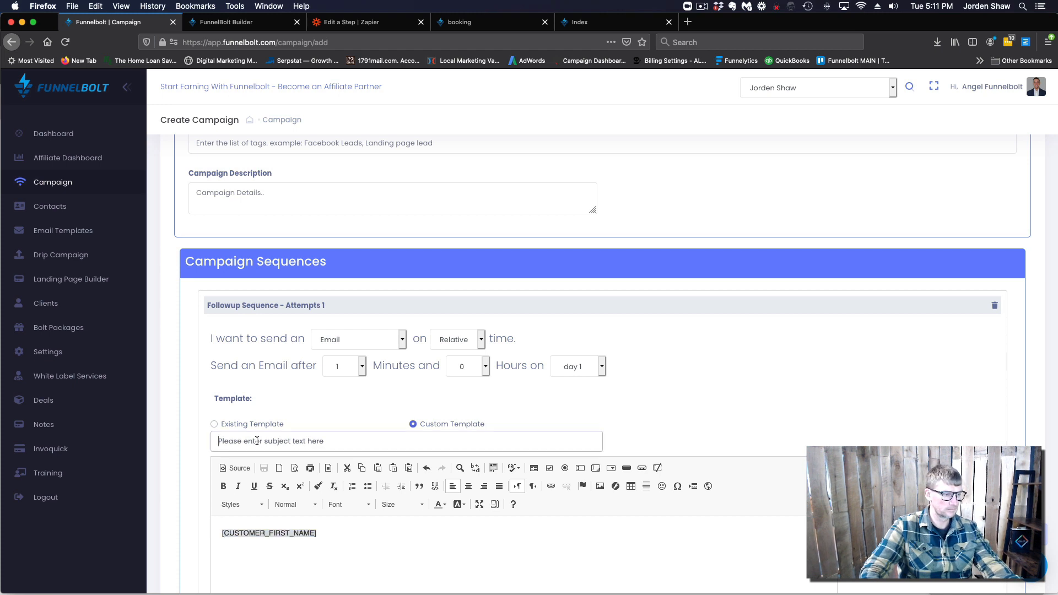
key(super+v)
click(321, 533)
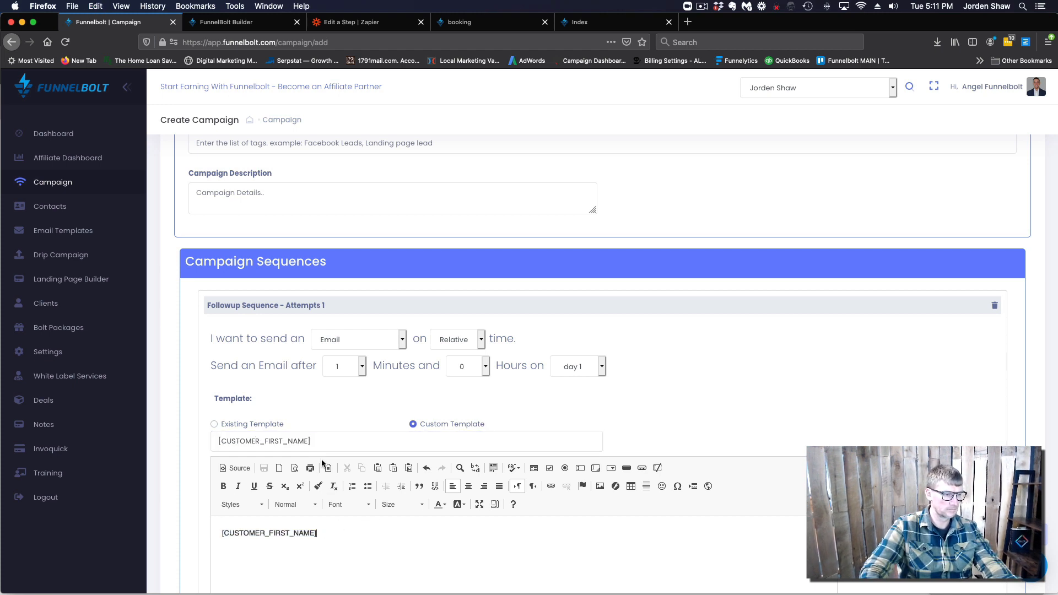
click(330, 443)
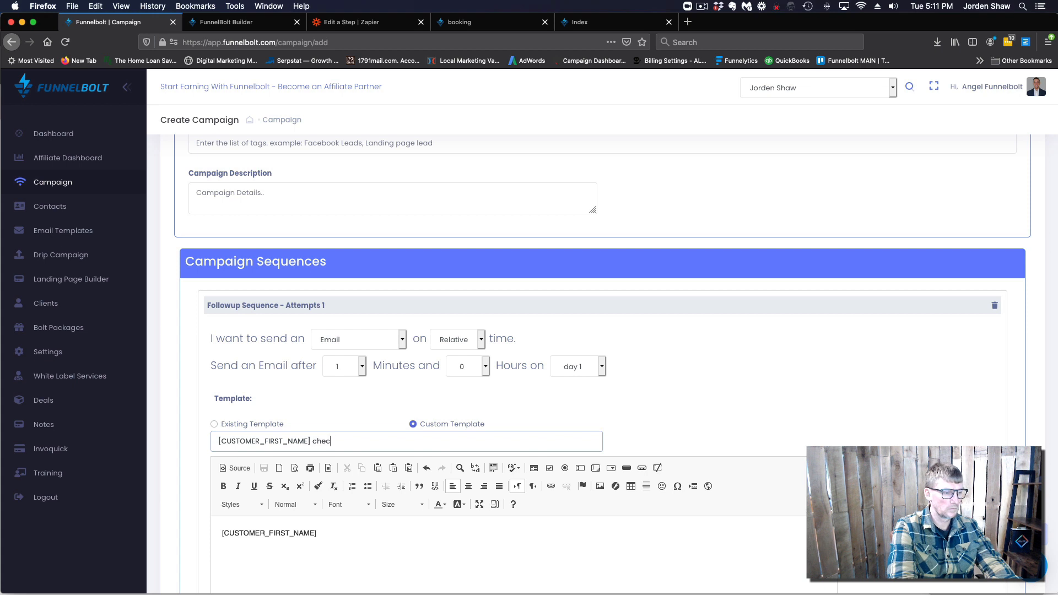
Add a 'good to see you' greeting to the email body and save the campaign
click(339, 537)
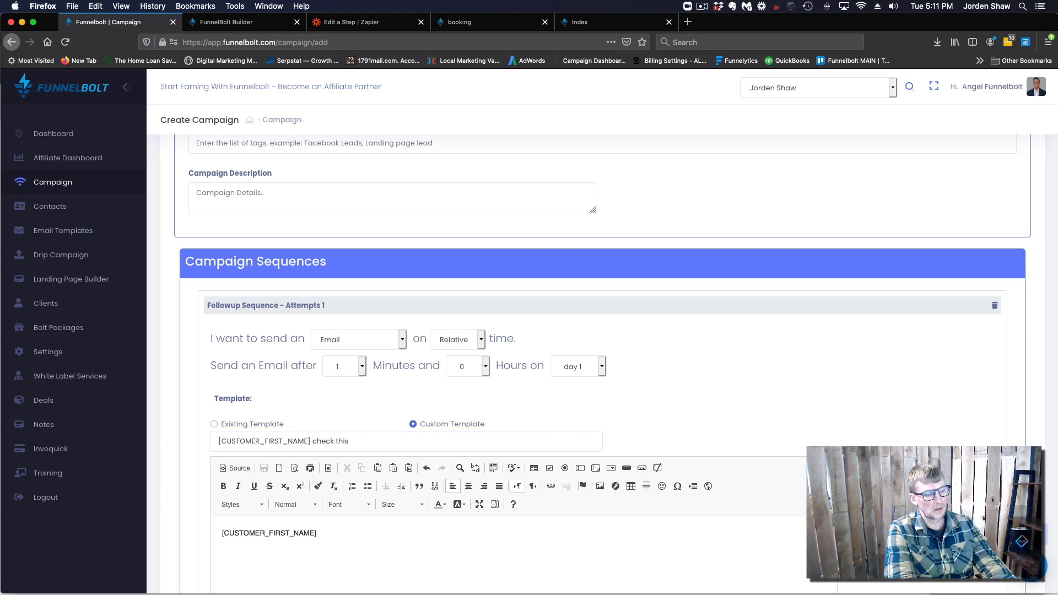
text(good to see)
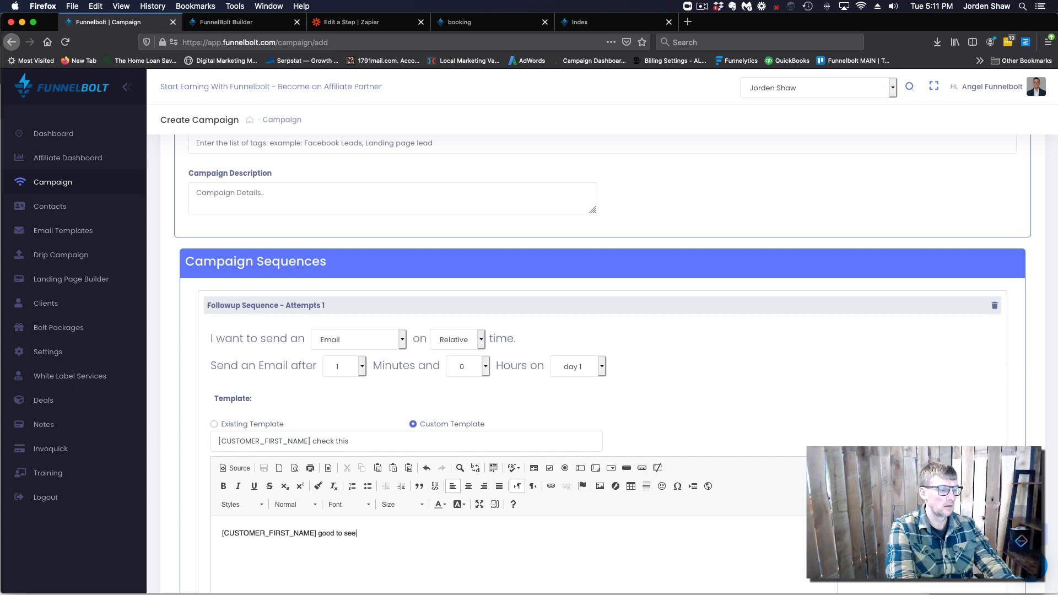
text( you, joj)
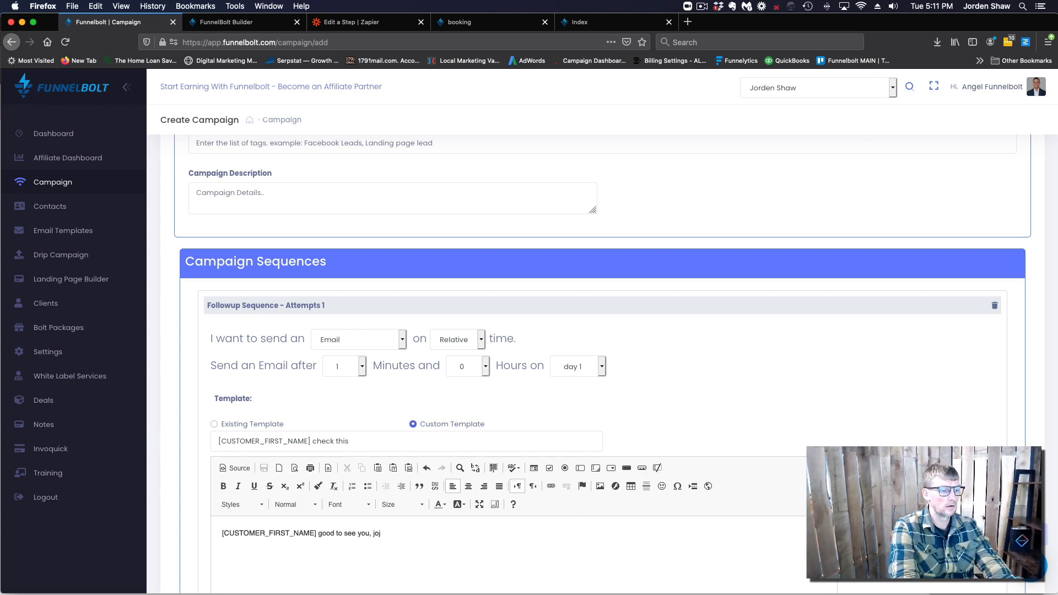
key(BackSpace)
text(rden)
scroll(220, 524, down, 5)
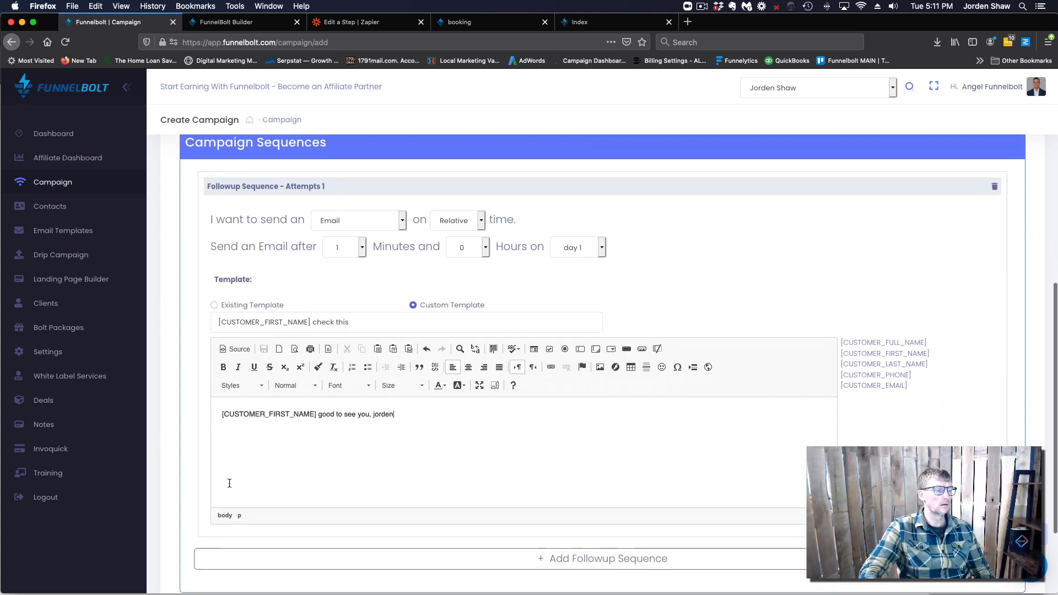
click(191, 542)
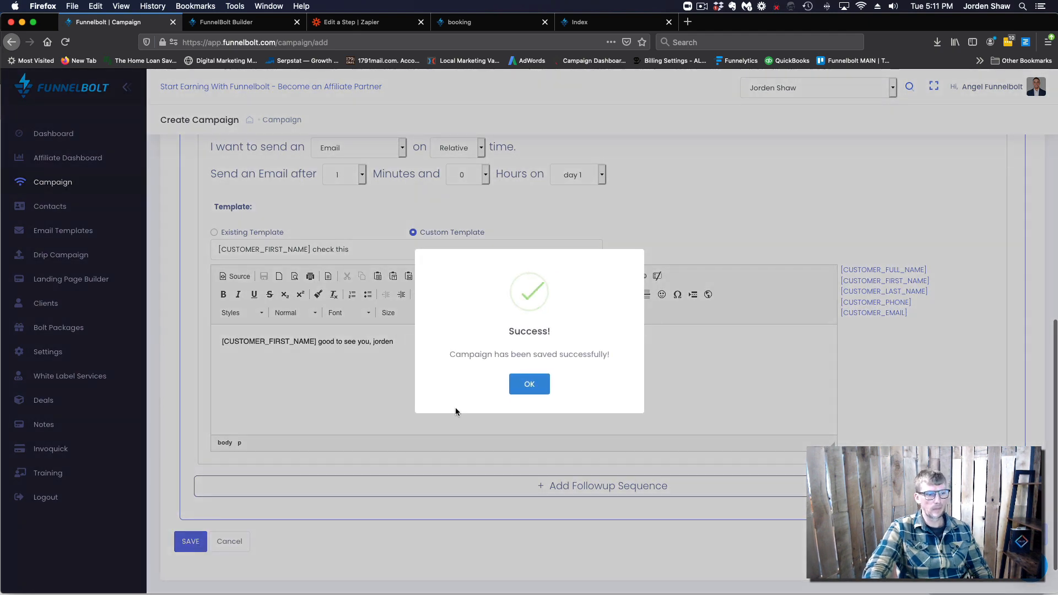
click(529, 385)
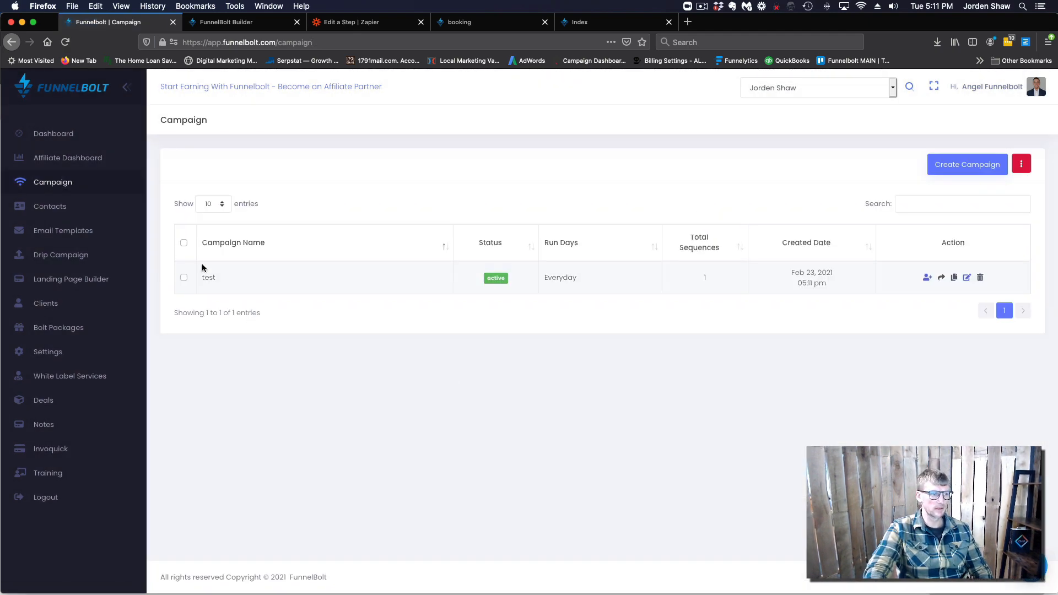
Keep the opt-in form type on Start Campaign and check its campaign list
click(235, 22)
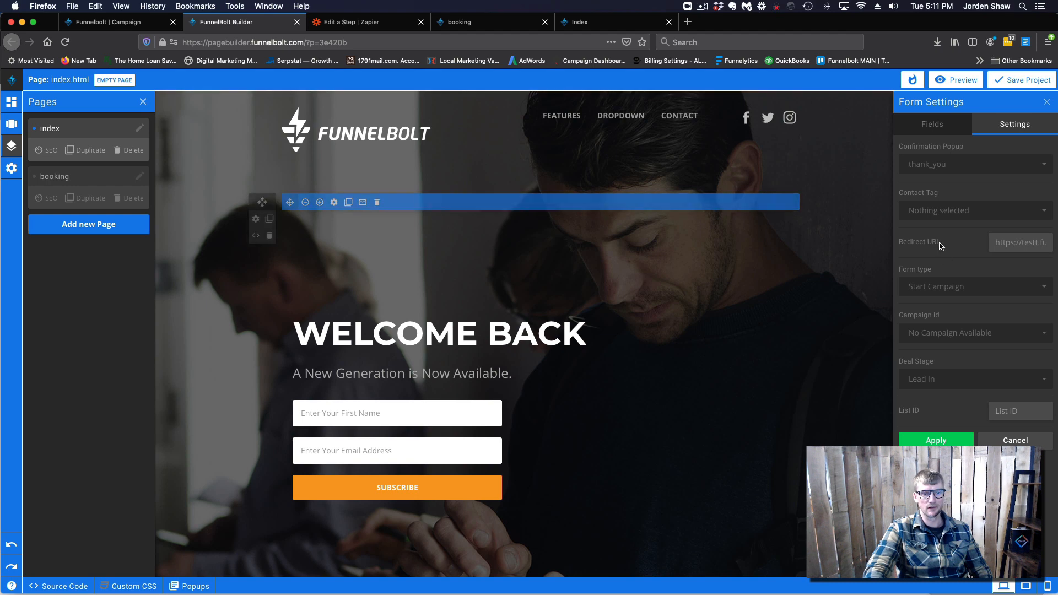
click(967, 287)
click(931, 349)
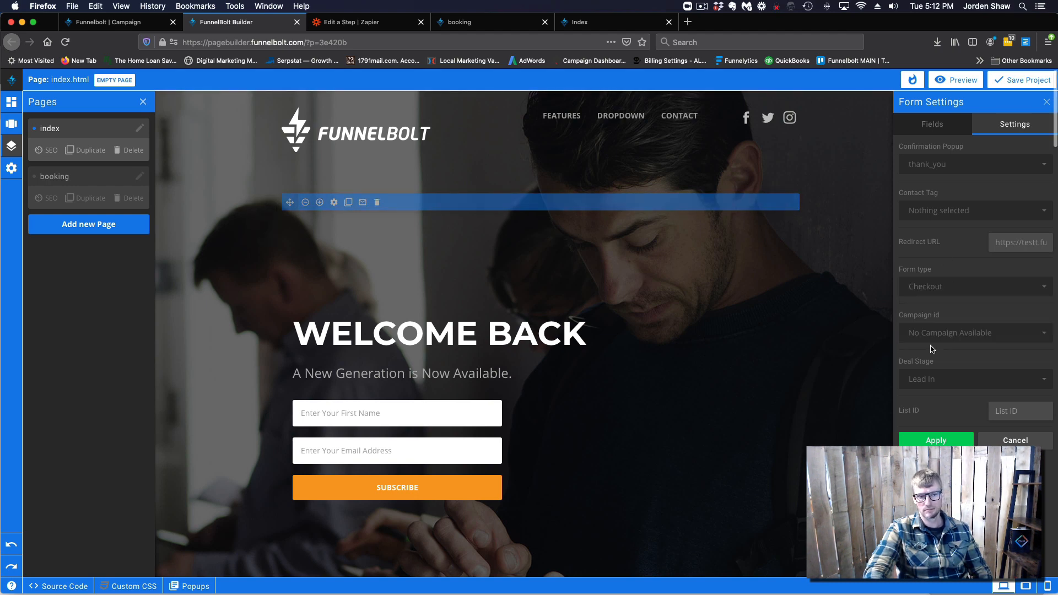
click(944, 288)
click(936, 328)
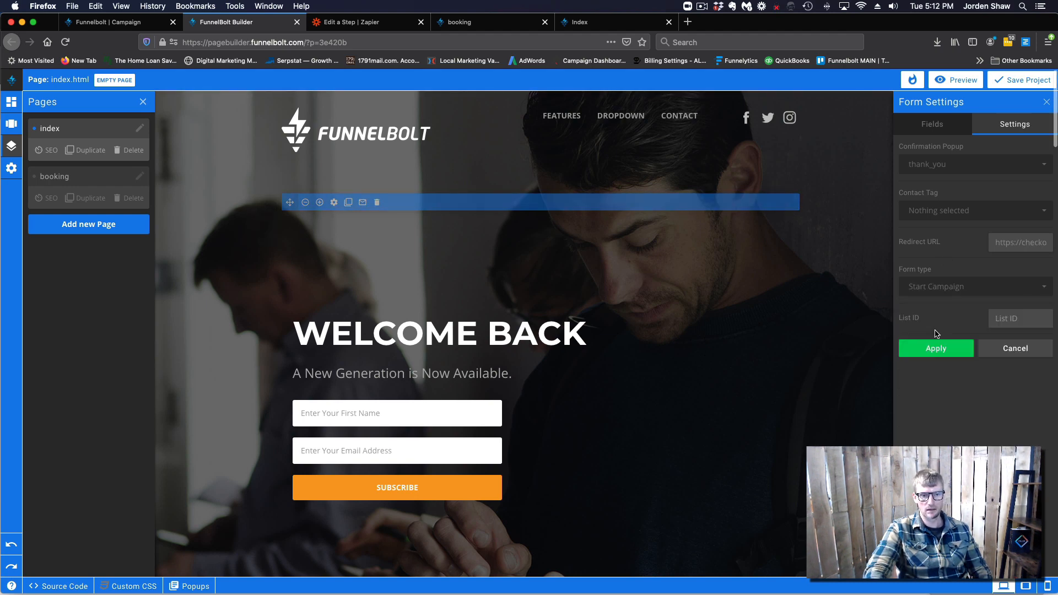
click(968, 333)
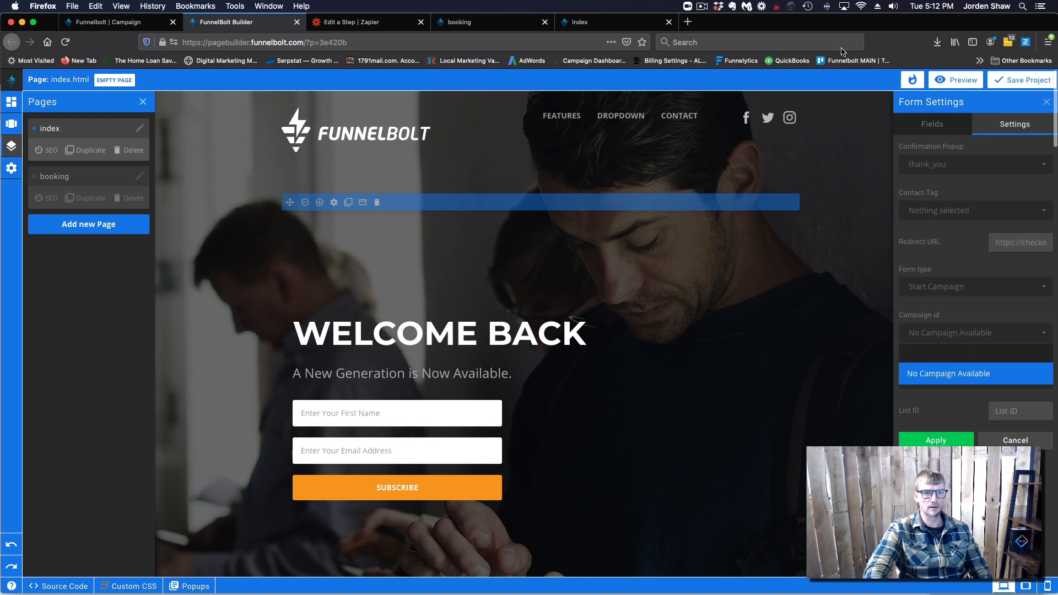
Save the project, close the builder, and reopen the TEst project from Landing Page Builder
click(1021, 80)
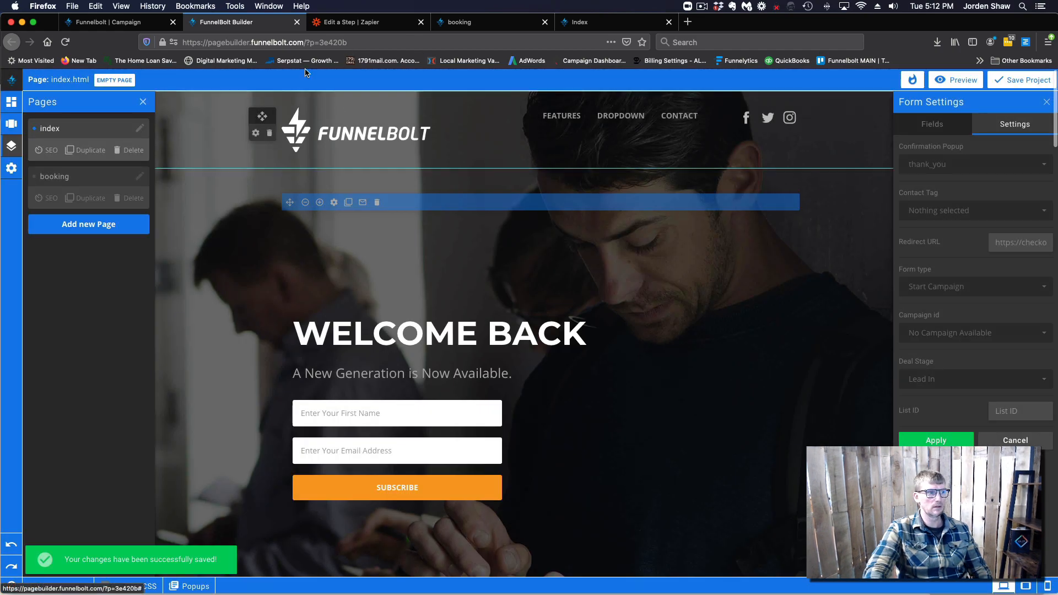
click(296, 23)
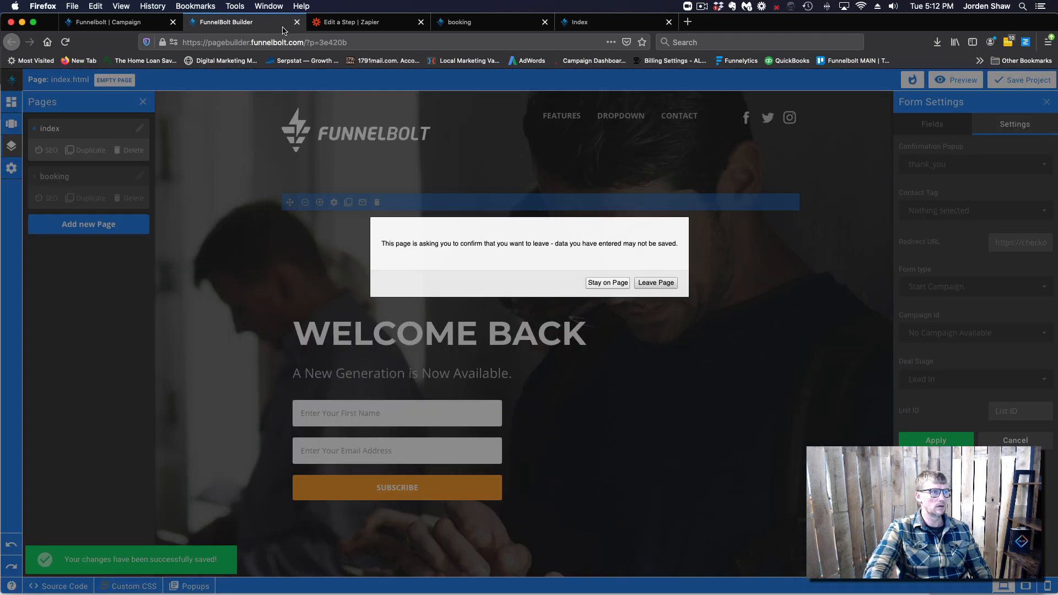
click(656, 283)
click(108, 22)
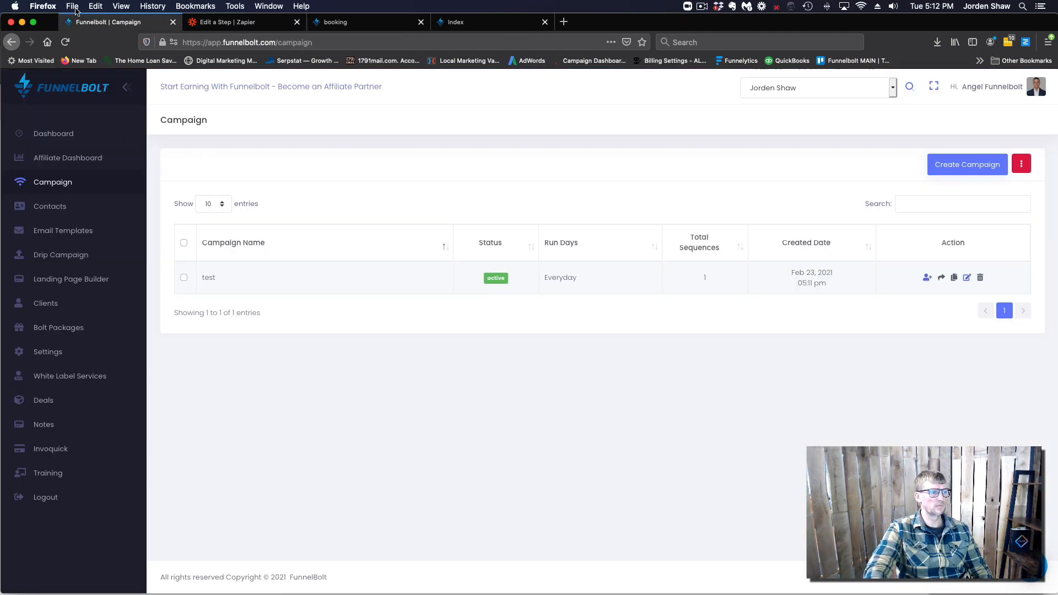
click(83, 280)
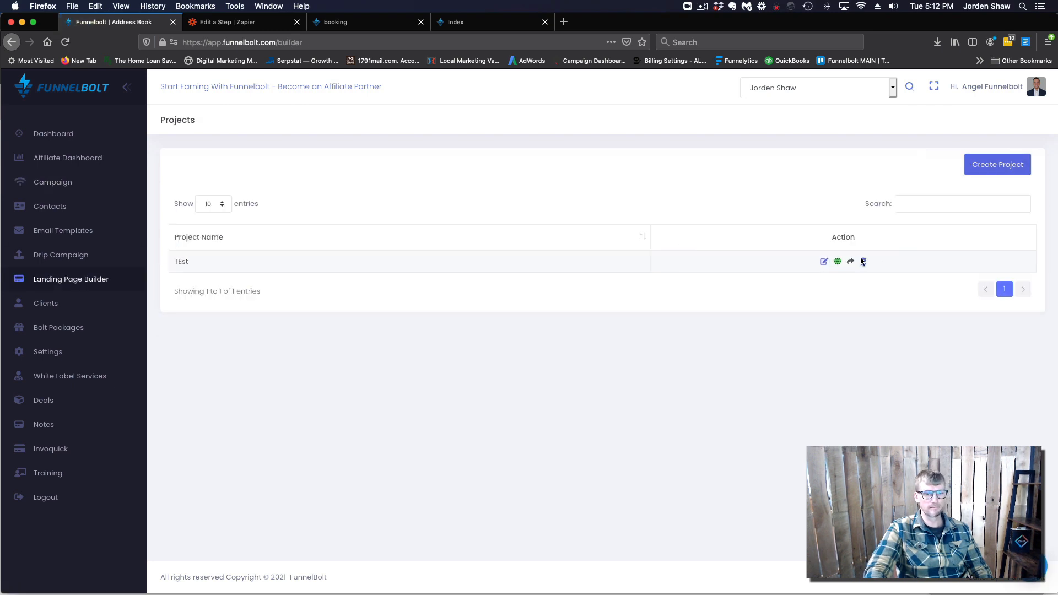
click(824, 263)
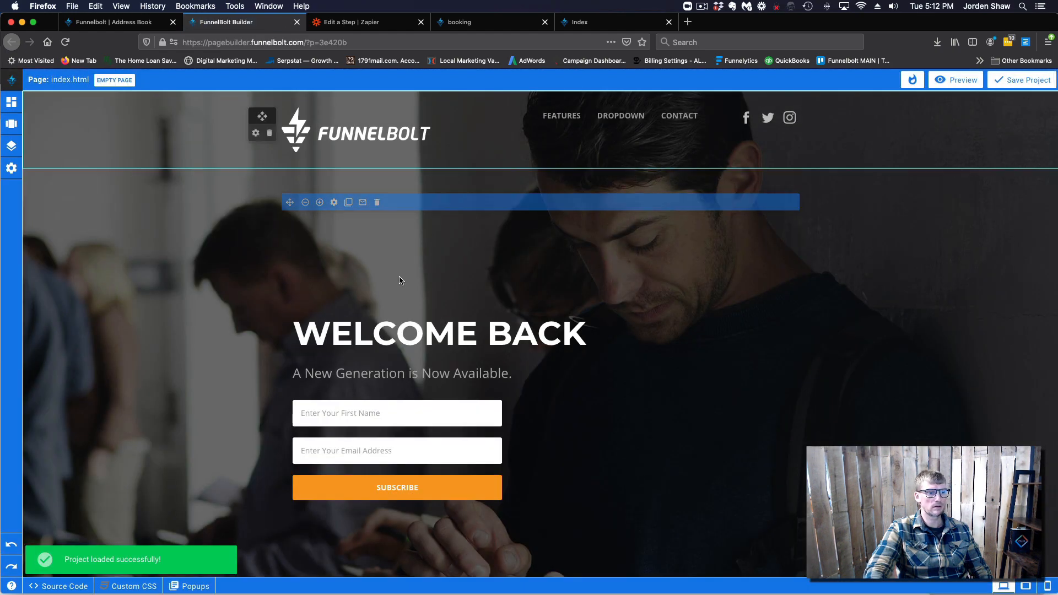
Set the opt-in form's Campaign id to 'test', apply the settings, and save the project
click(362, 204)
click(1015, 125)
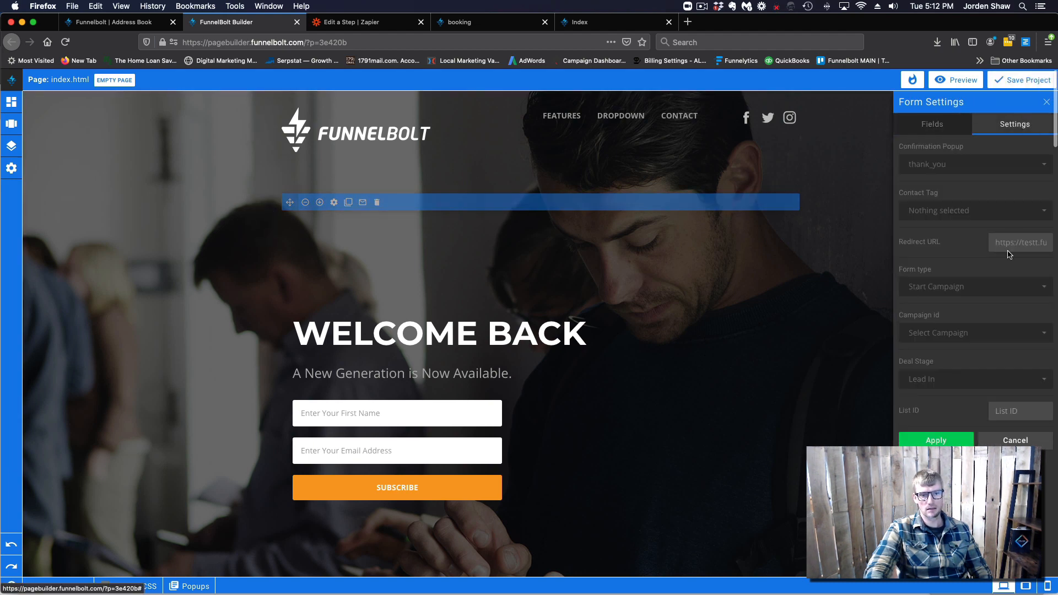
click(1033, 335)
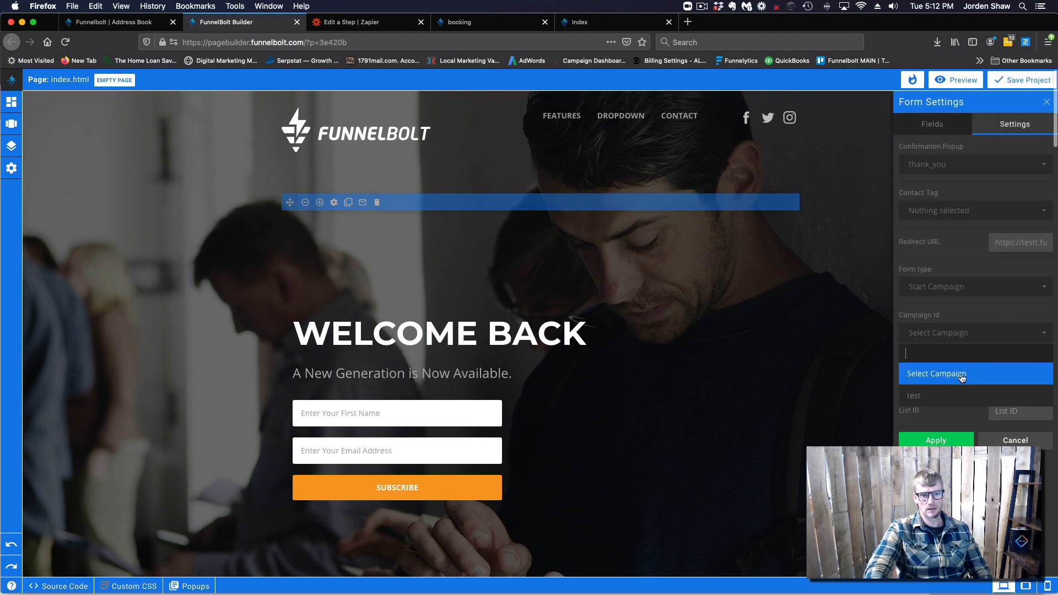
click(926, 396)
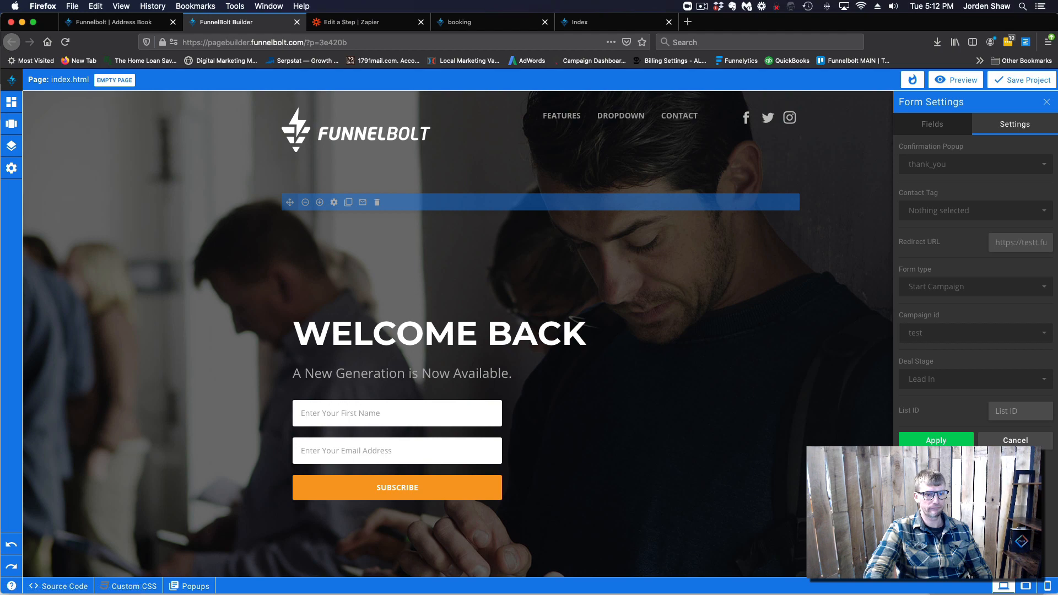
click(936, 441)
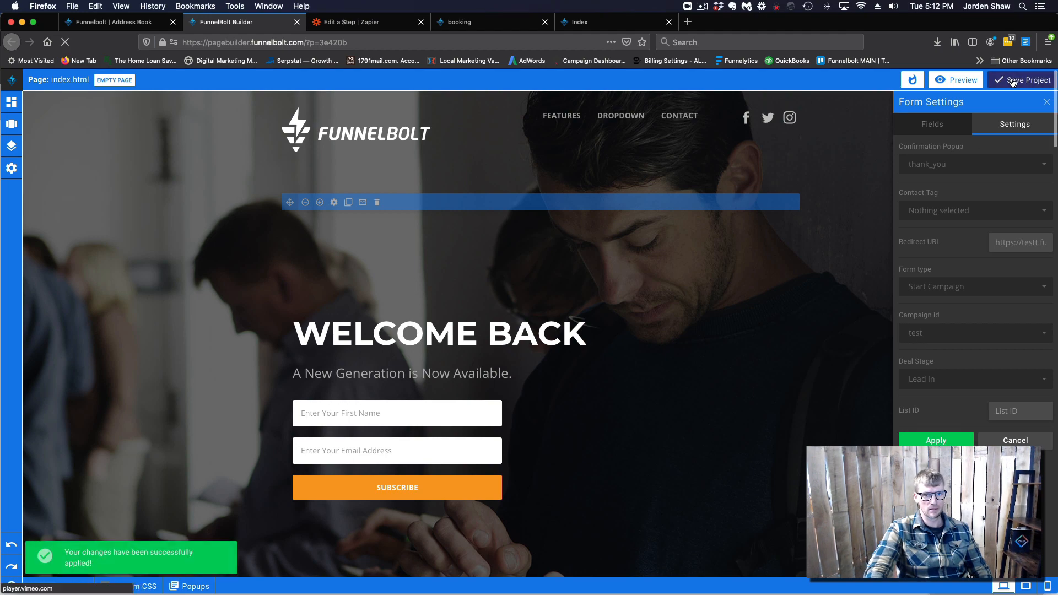
click(1014, 80)
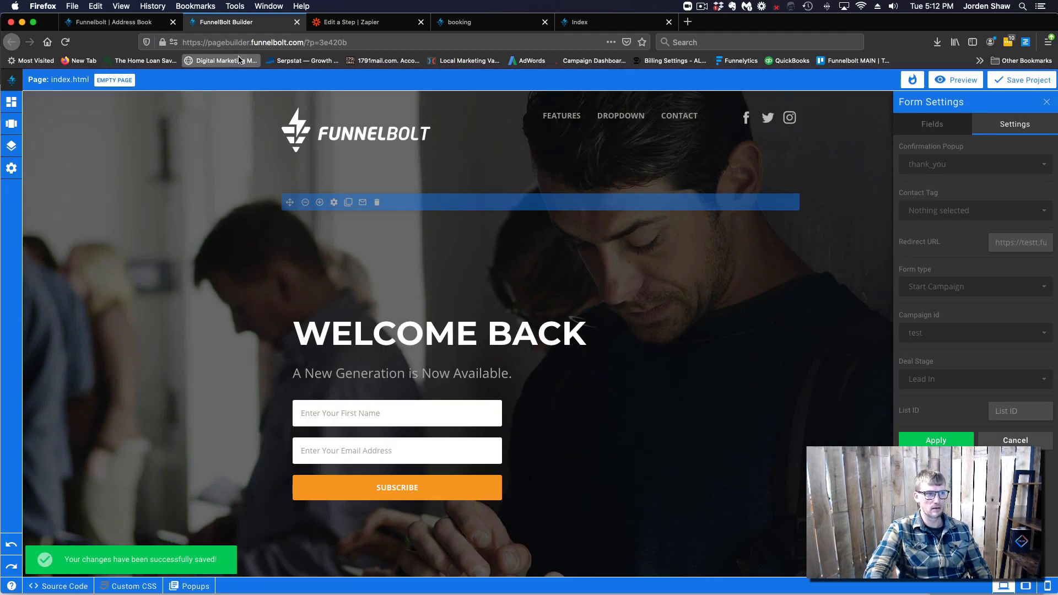
click(579, 22)
Reload the live opt-in page and submit it with a test first name and email
click(65, 42)
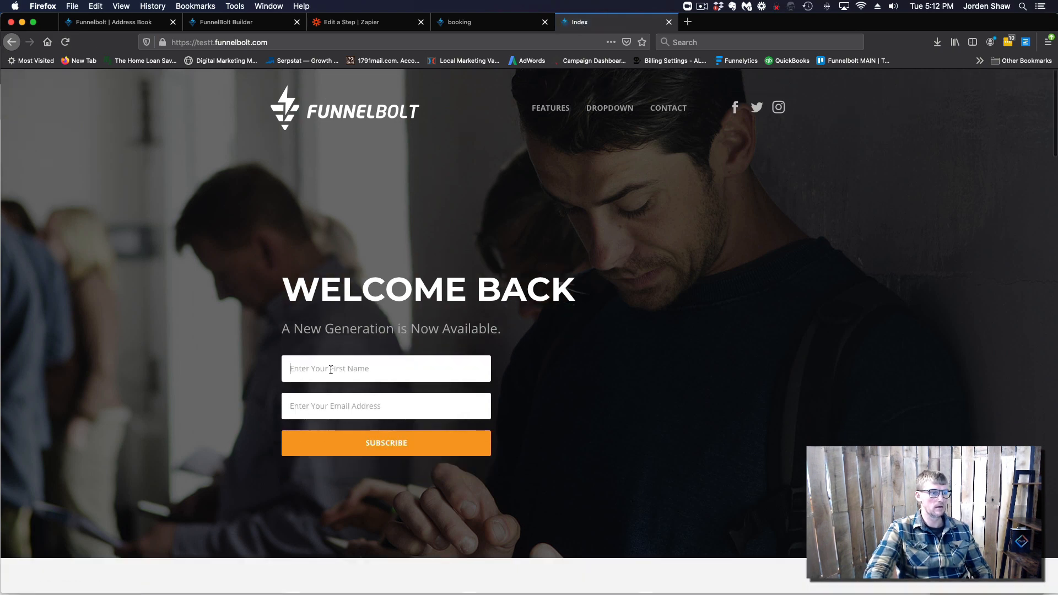
click(331, 370)
text(JOrden)
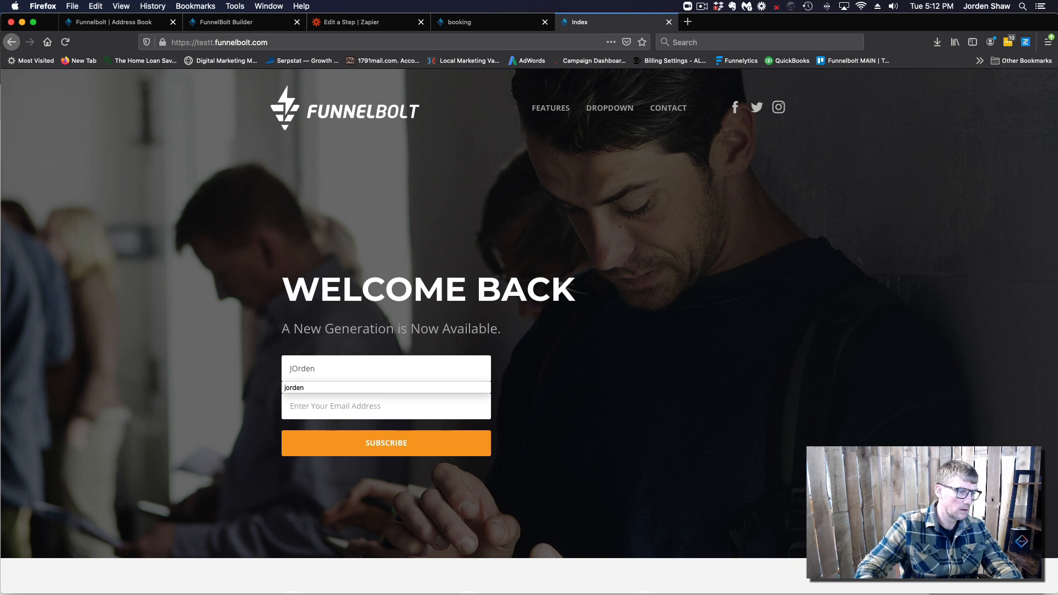
click(313, 406)
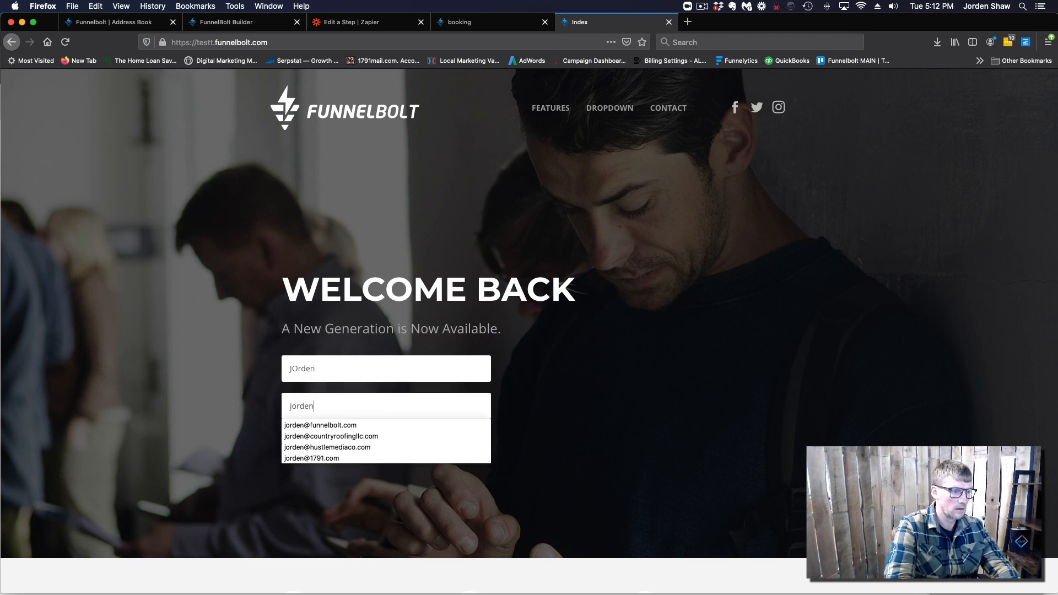
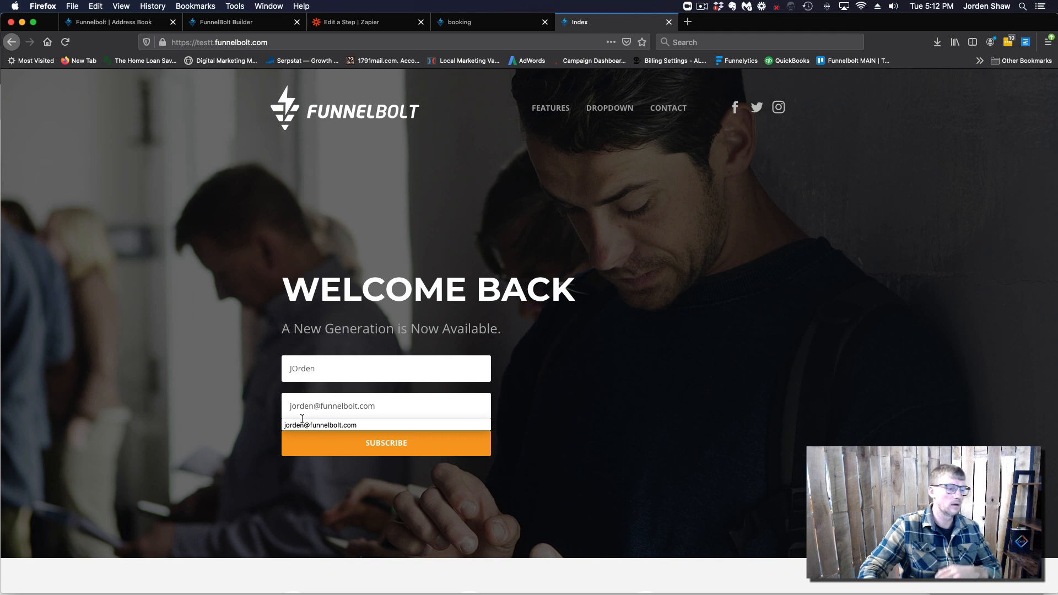
click(309, 425)
click(364, 443)
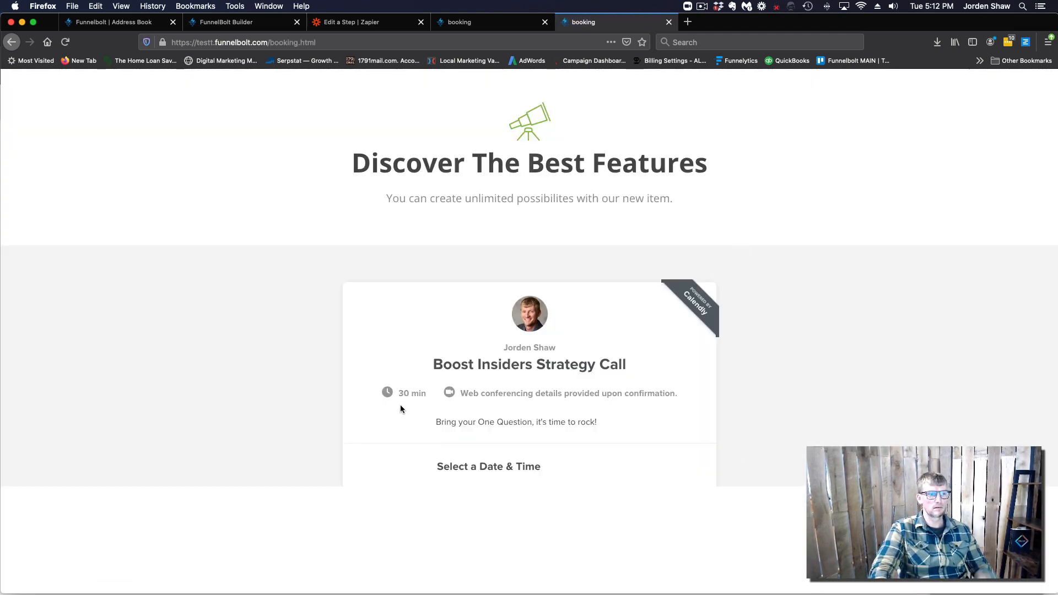
Look over the resulting booking page, then bring up FunnelBolt's Deals board
scroll(418, 397, down, 3)
scroll(418, 397, up, 3)
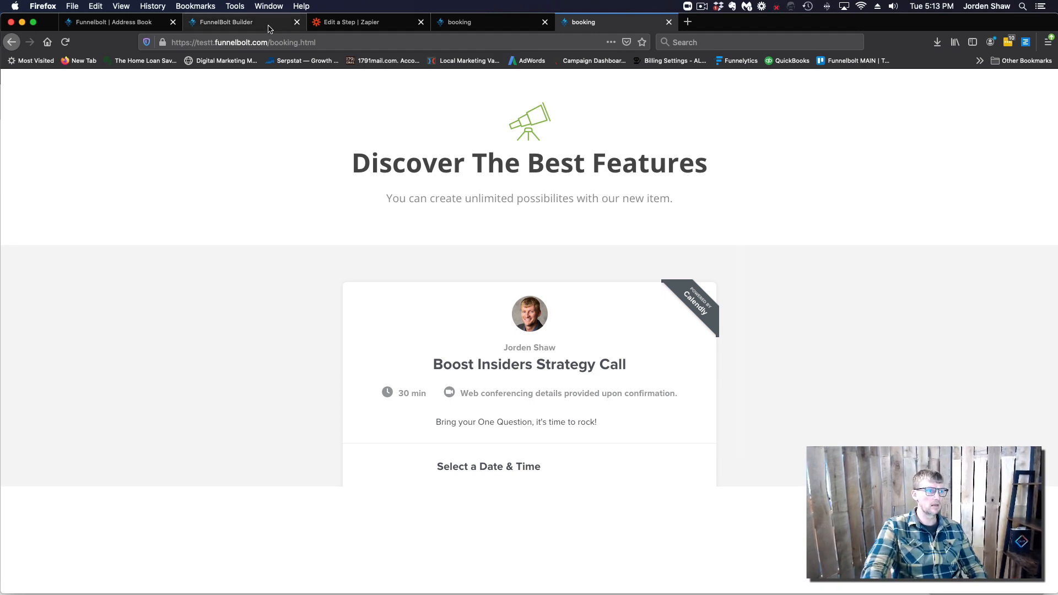
click(126, 22)
click(58, 401)
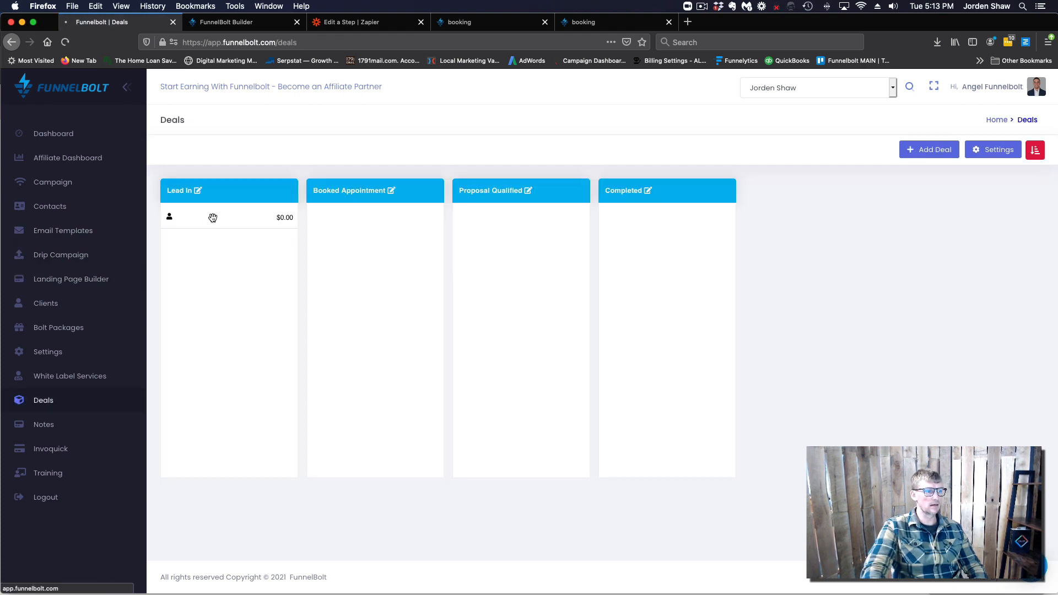
Open the Lead In card's contact details and screenshot its Person Info, then discard the screenshot
click(213, 218)
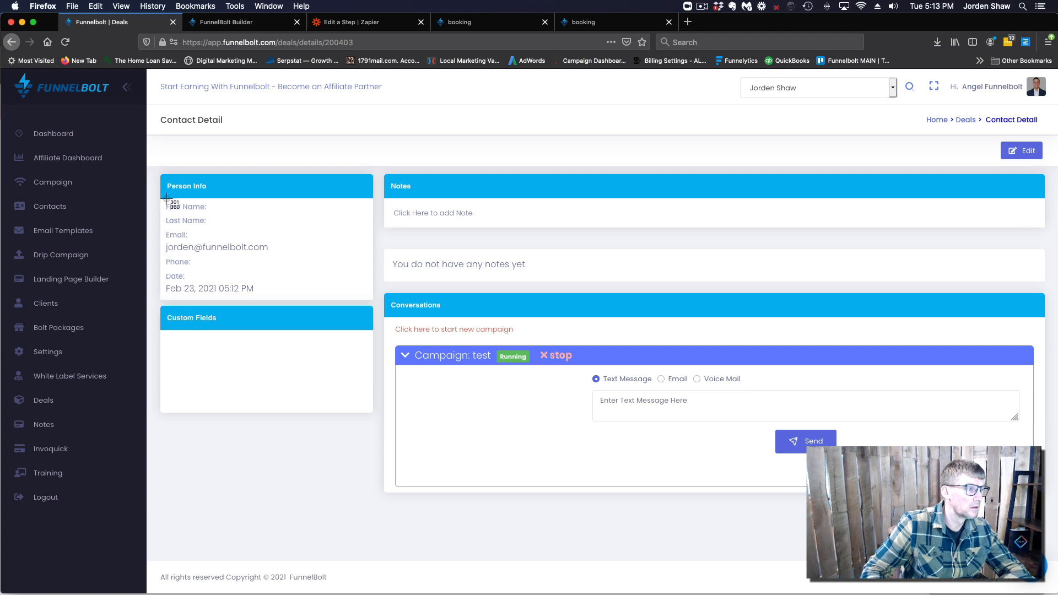
drag(156, 168, 392, 322)
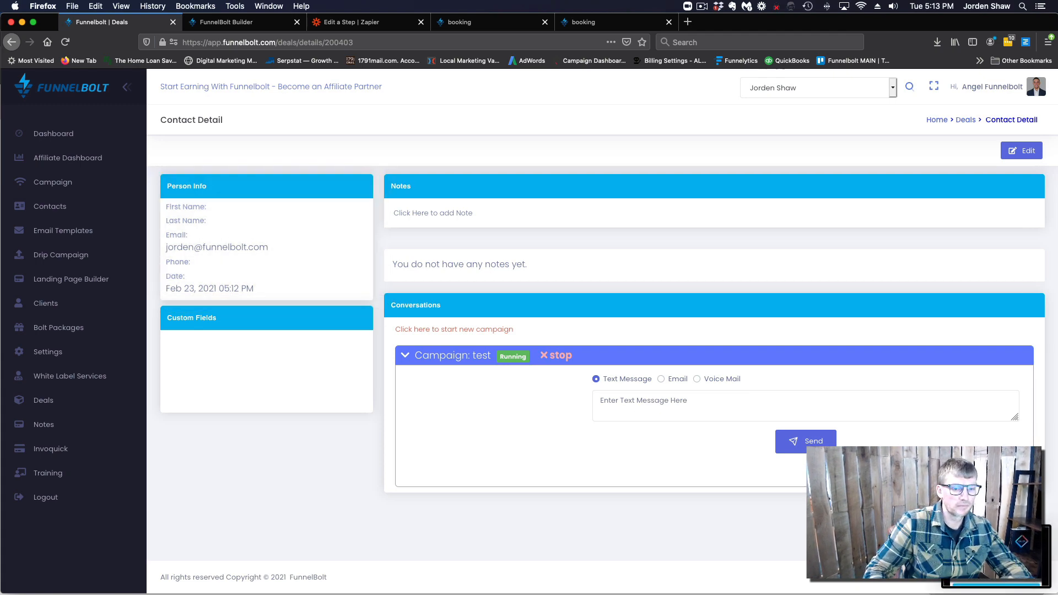
click(996, 557)
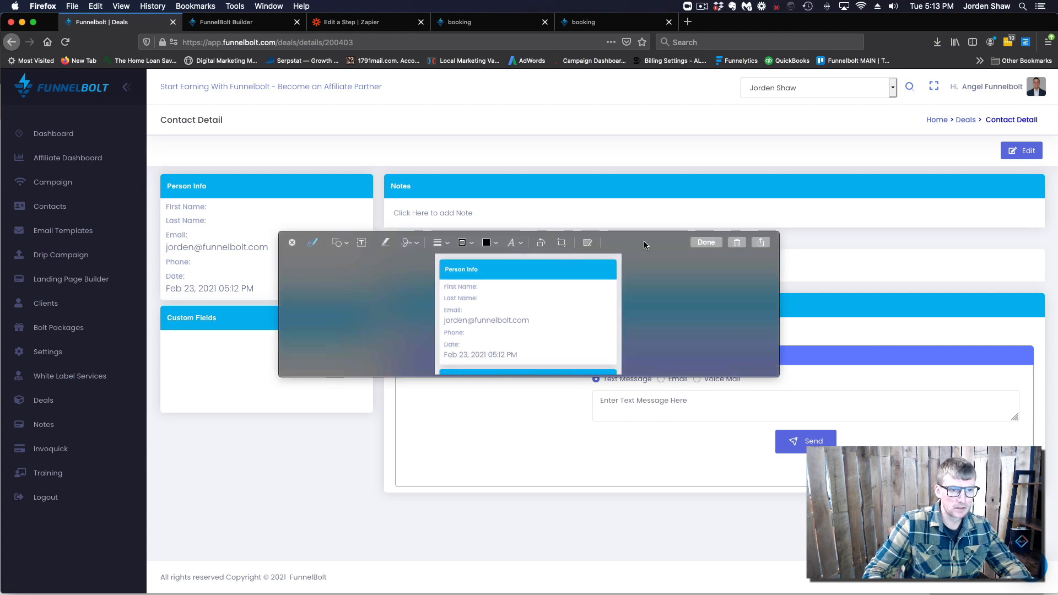
click(737, 242)
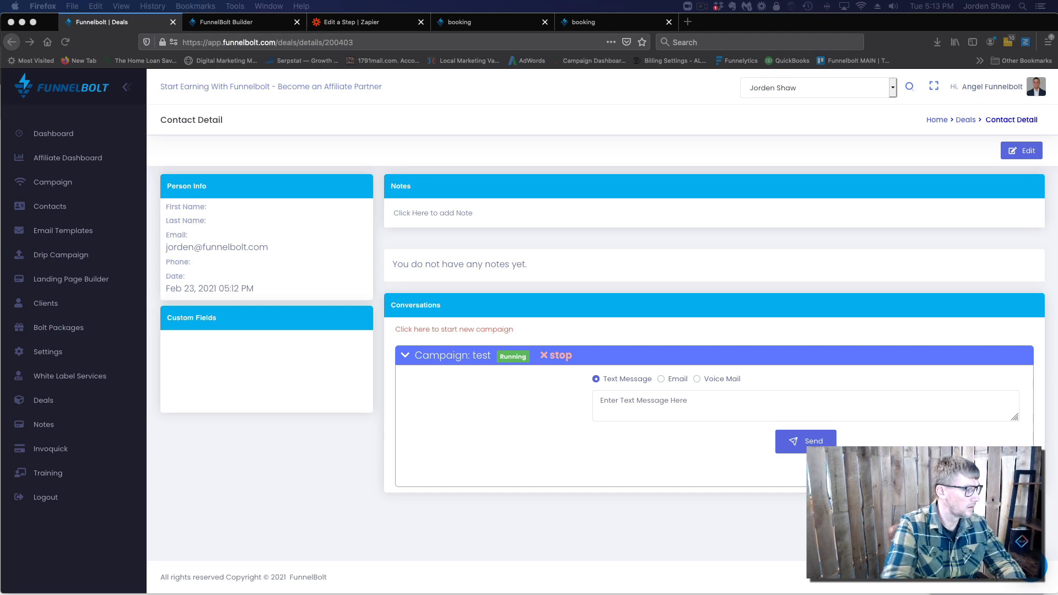
click(226, 22)
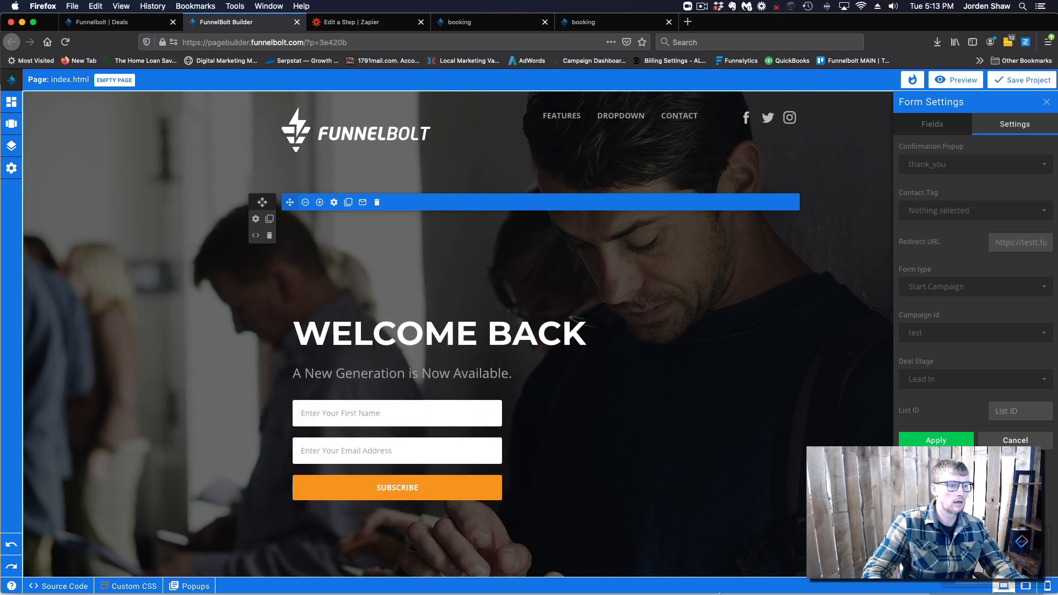
Discard the captured screenshot and go to the contact's deal details page
click(992, 554)
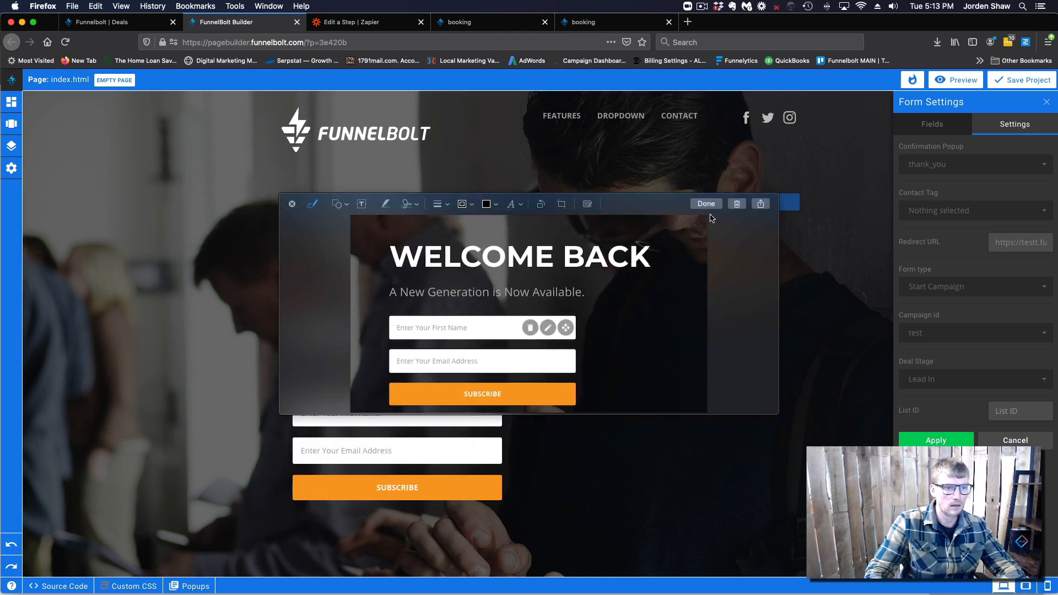
click(737, 204)
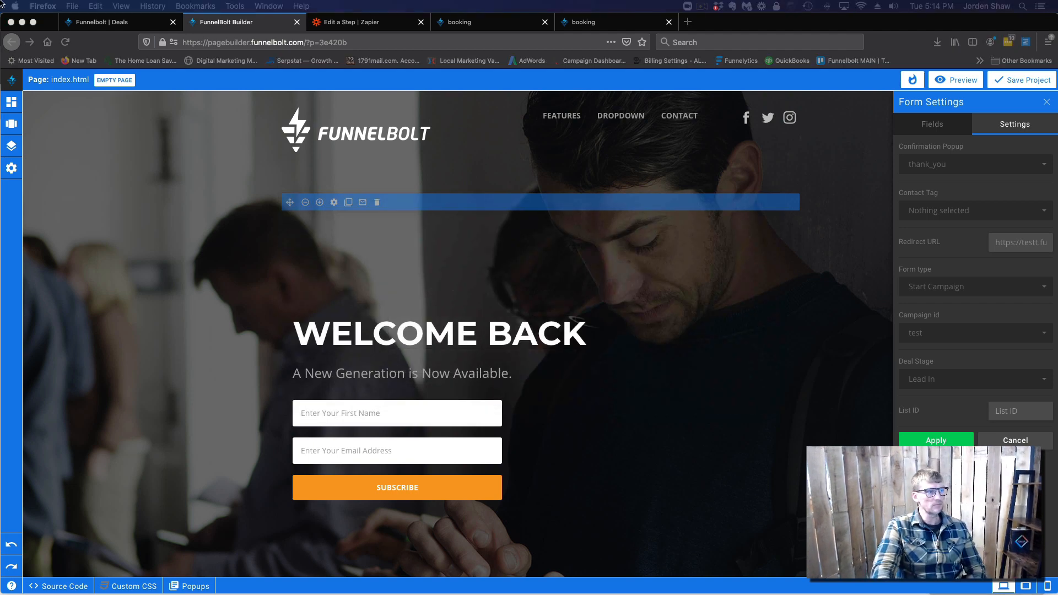
click(99, 23)
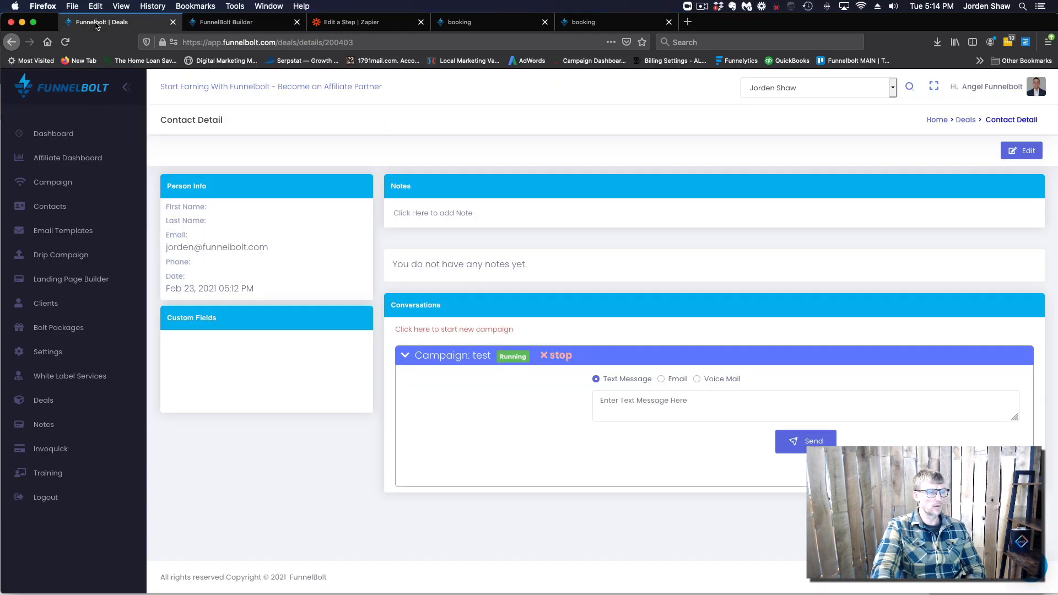
Stop the contact's running test campaign and review the Deals pipeline
click(557, 361)
click(634, 183)
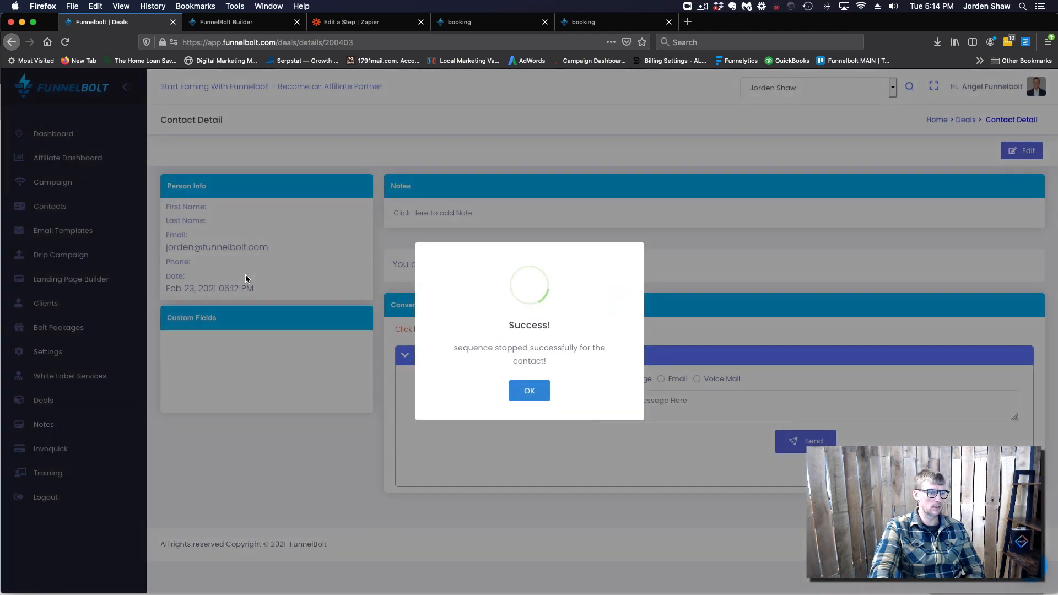
click(529, 389)
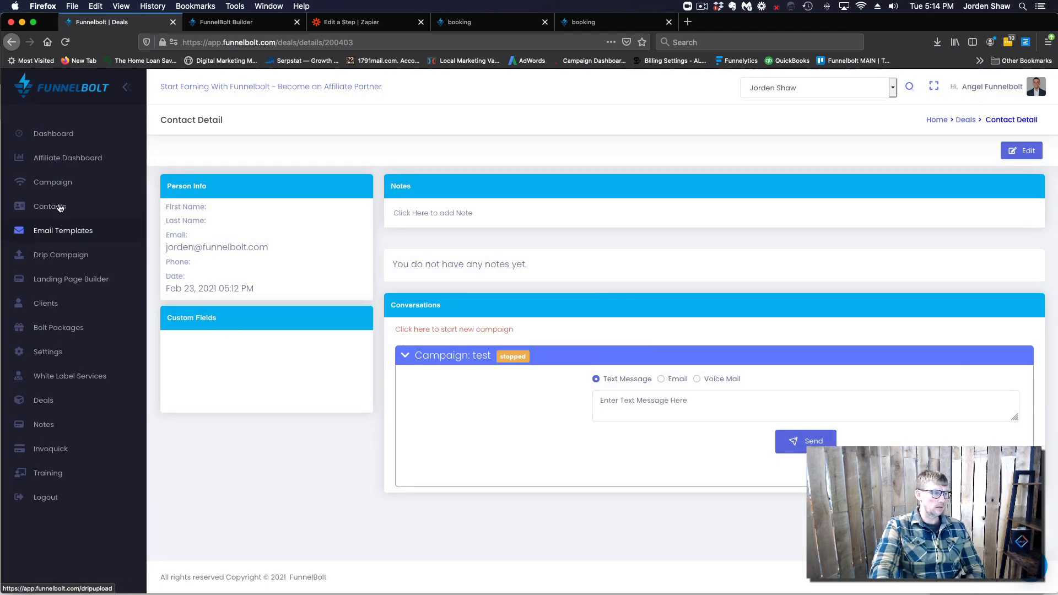
click(48, 407)
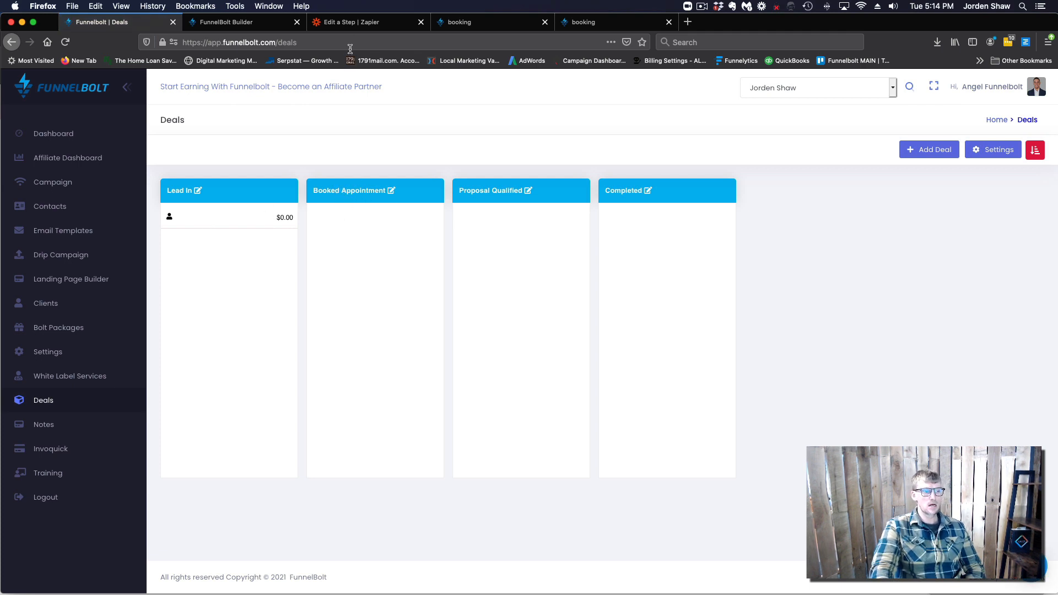
click(361, 23)
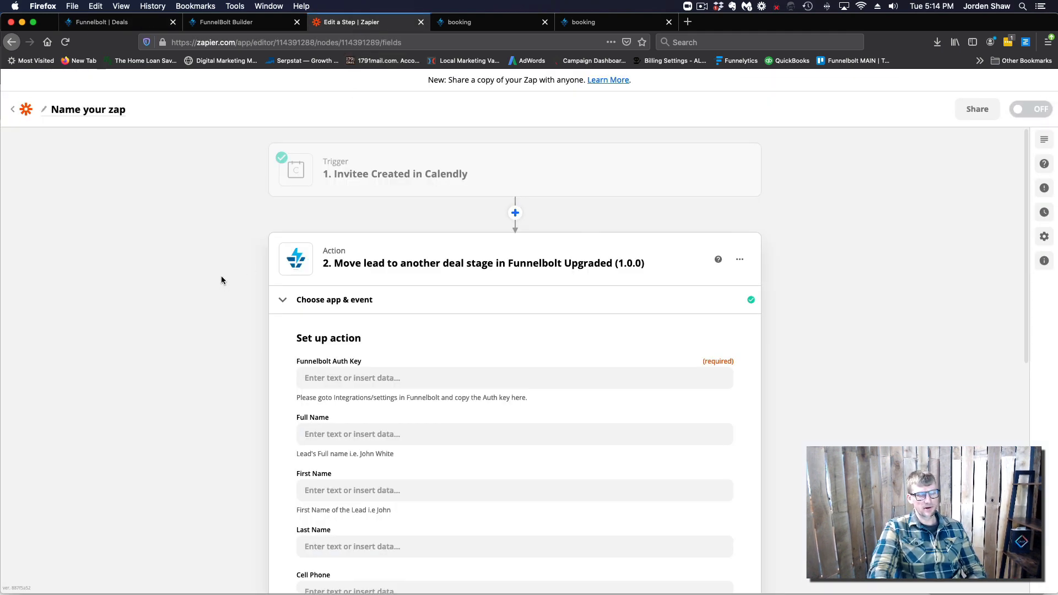
Check the Invitee Created trigger's Calendly account and its sample invitee data
mouse_move(332, 174)
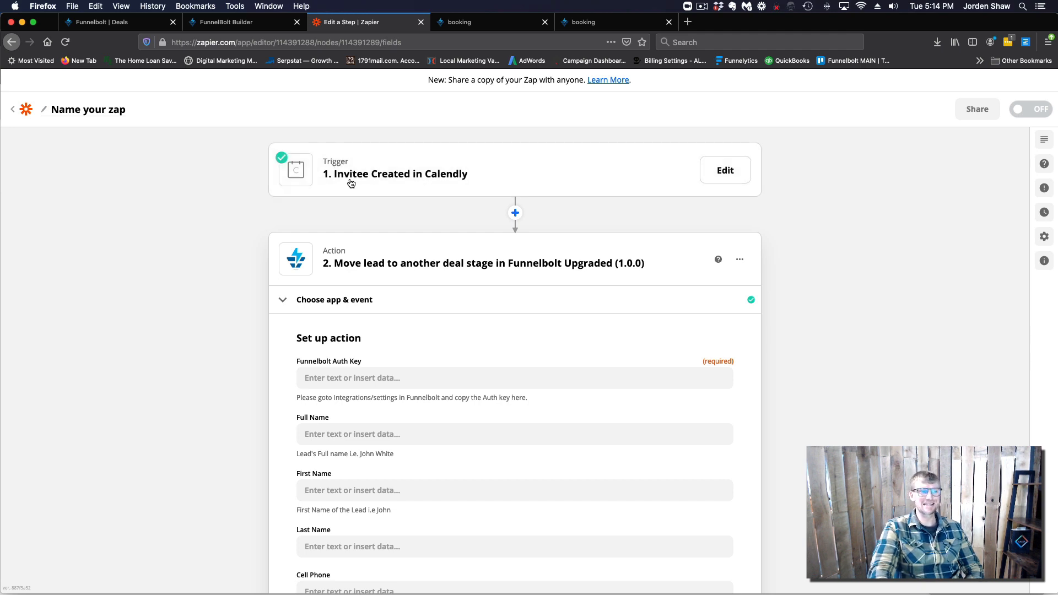
click(492, 175)
click(349, 239)
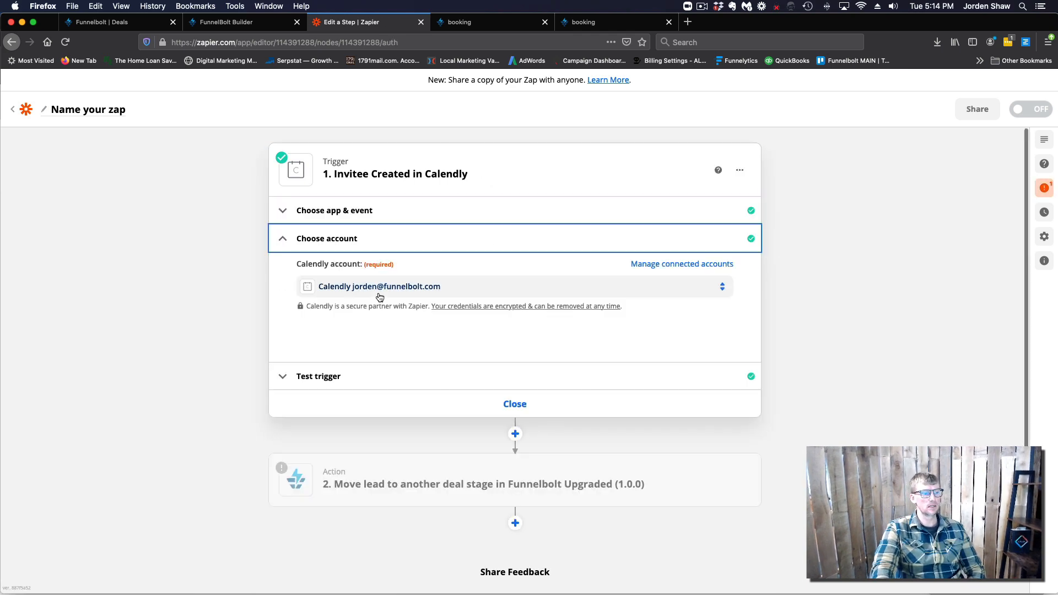
click(395, 380)
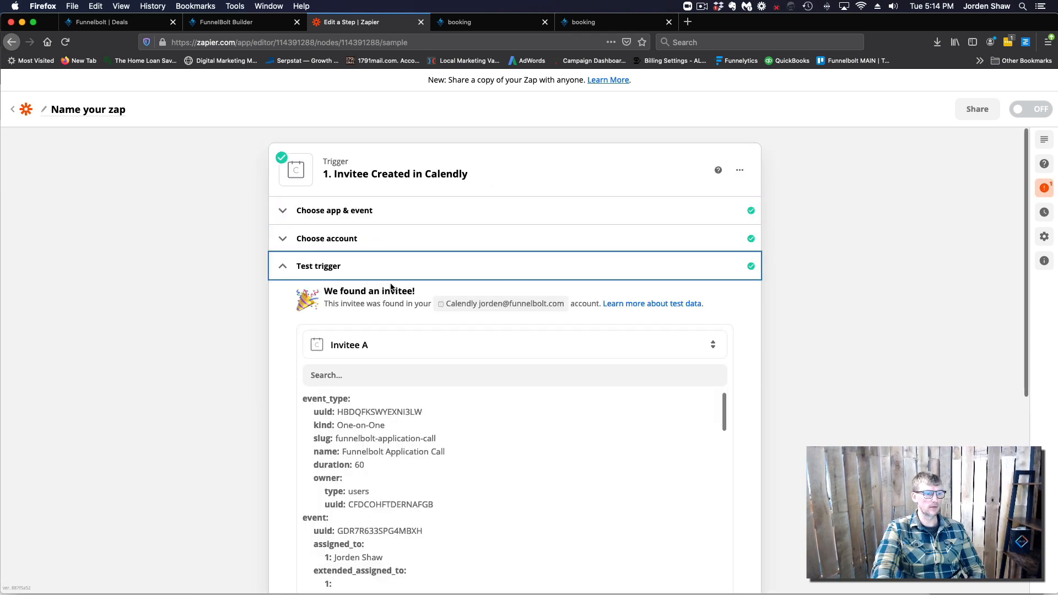
click(283, 270)
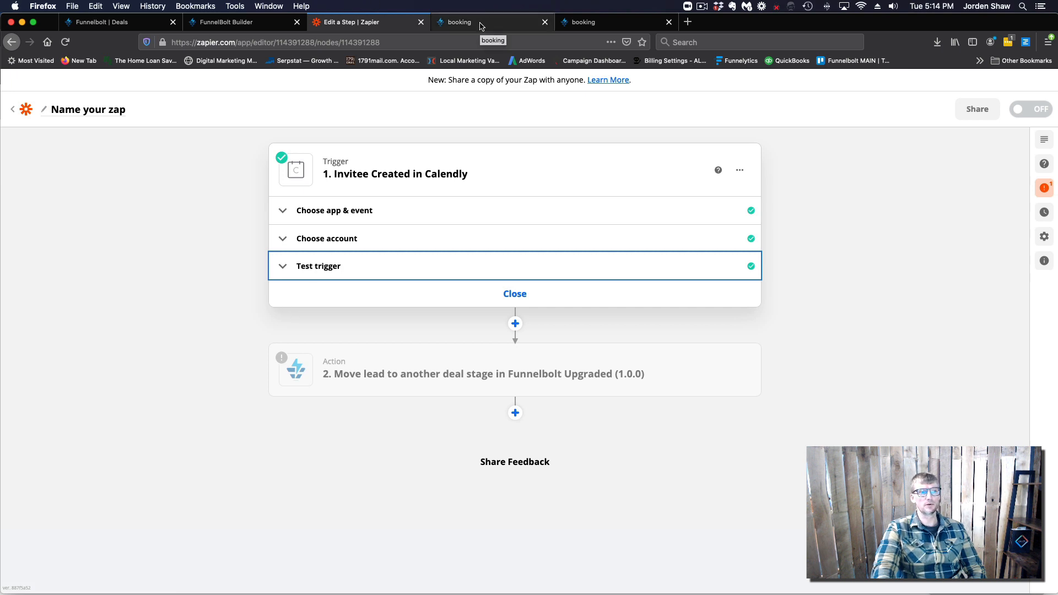
click(584, 22)
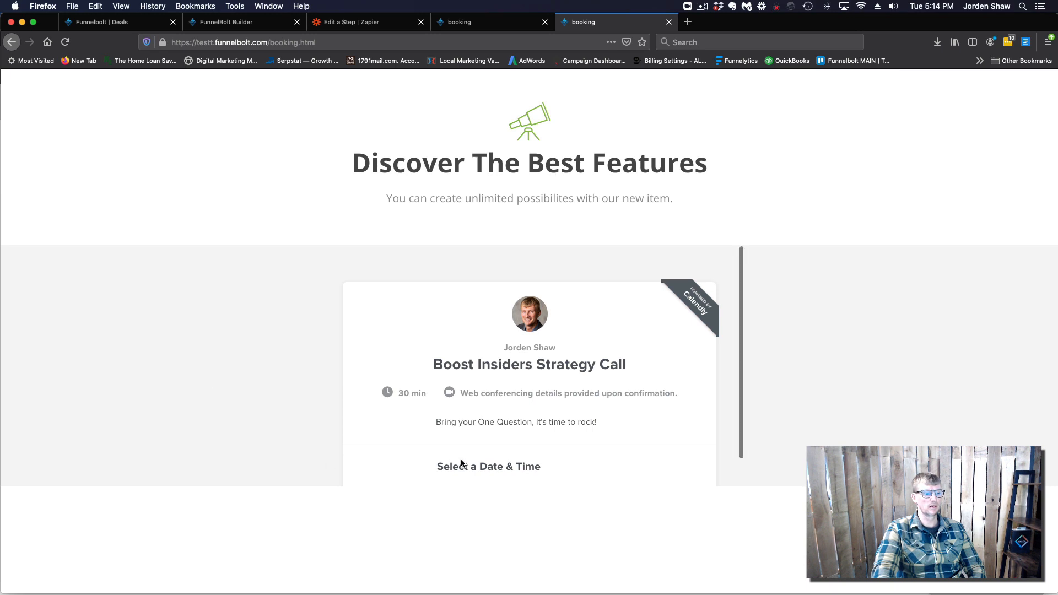
Pick the 9:00am slot on Thursday, February 25 for the call
scroll(465, 441, down, 5)
scroll(485, 425, down, 2)
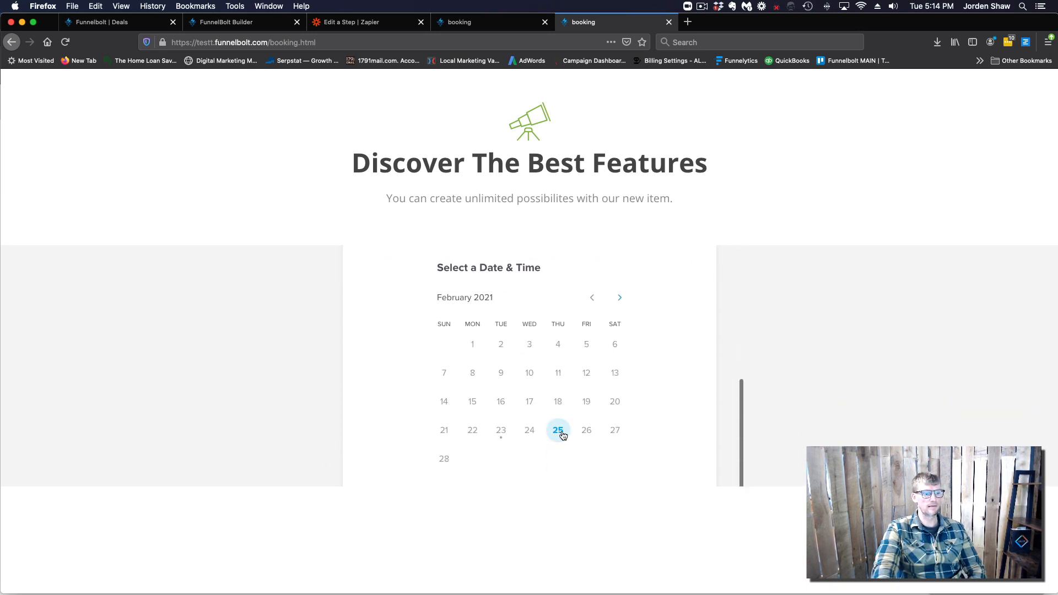
click(557, 430)
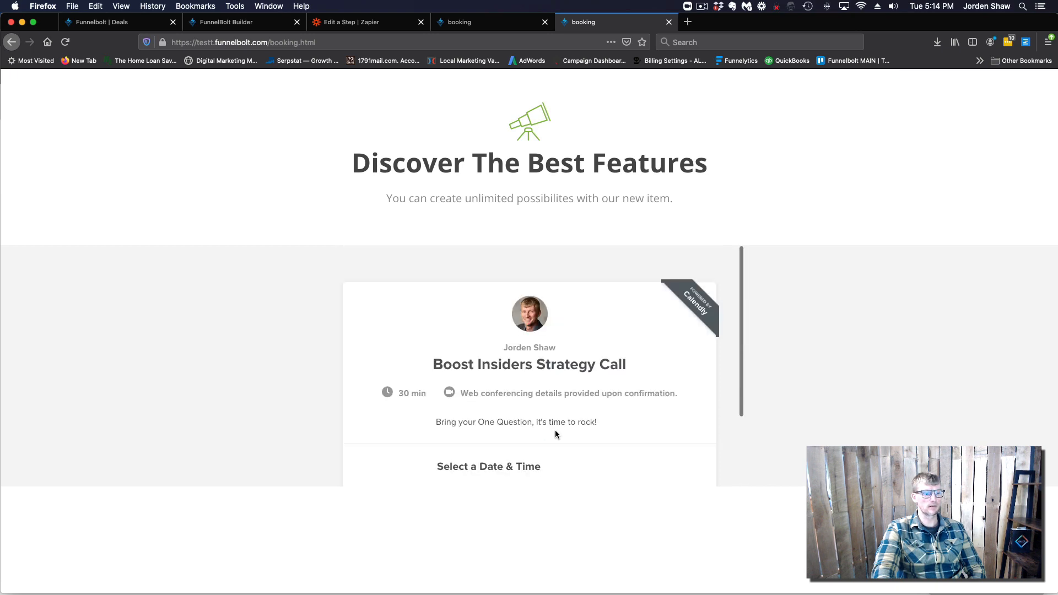
scroll(551, 414, down, 3)
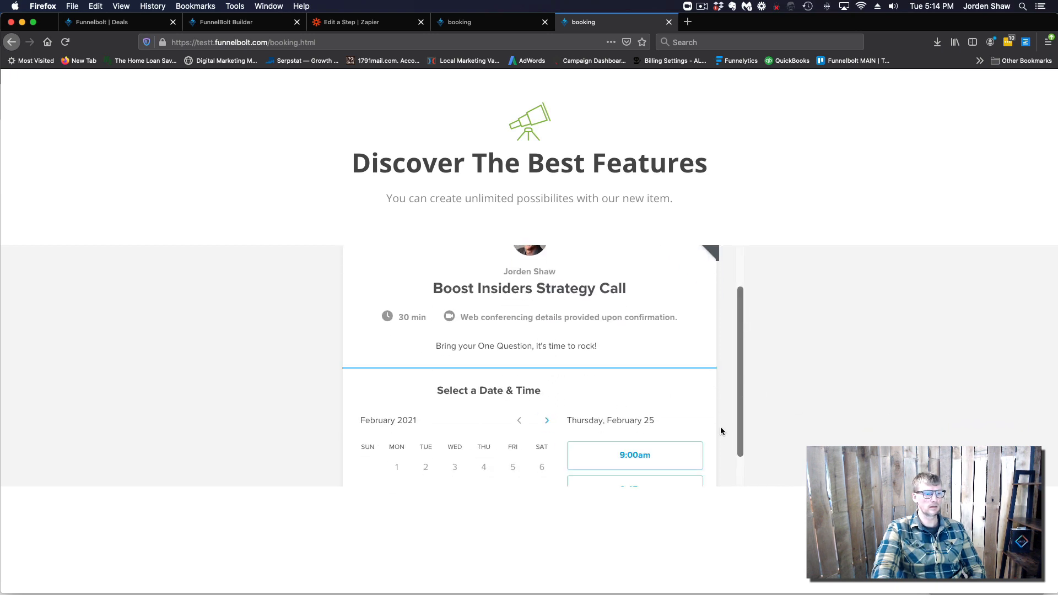
scroll(714, 431, down, 1)
scroll(710, 425, down, 2)
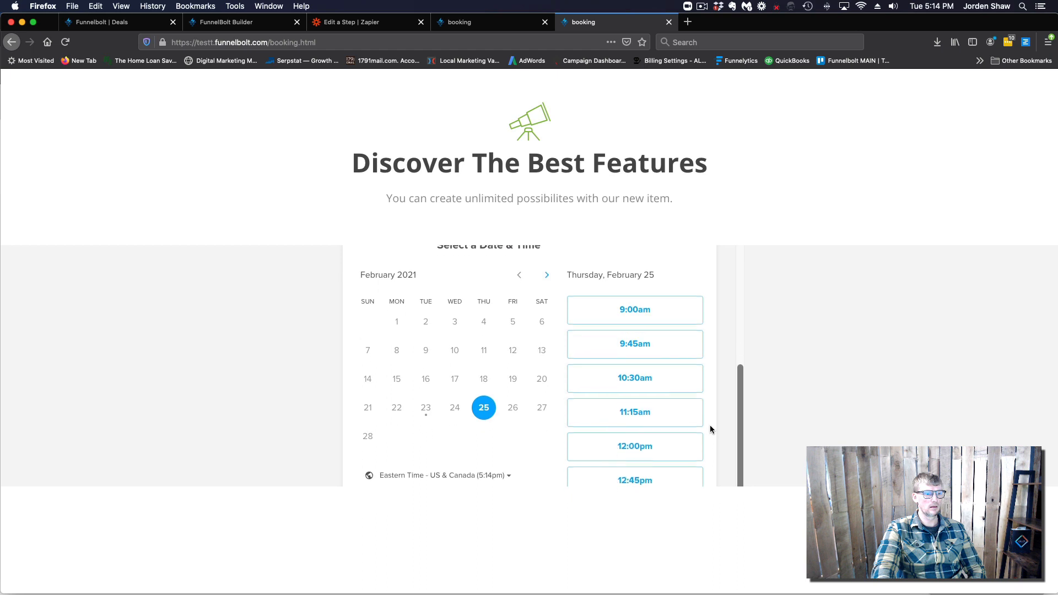
click(596, 307)
click(656, 314)
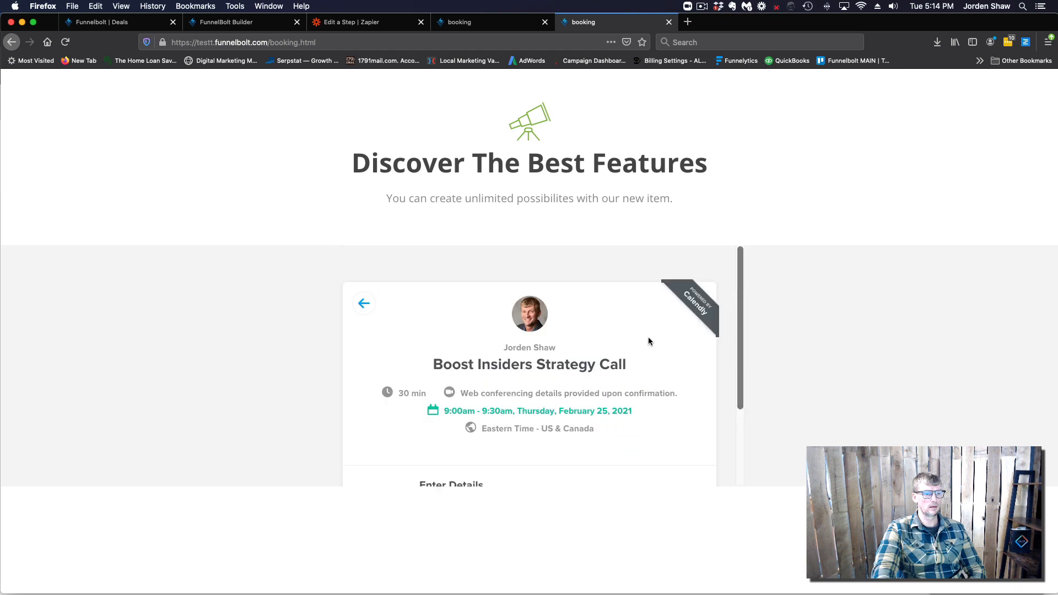
Enter the phone number and answer the booking question with 'this one'
scroll(607, 345, down, 4)
scroll(544, 389, down, 1)
scroll(497, 402, down, 1)
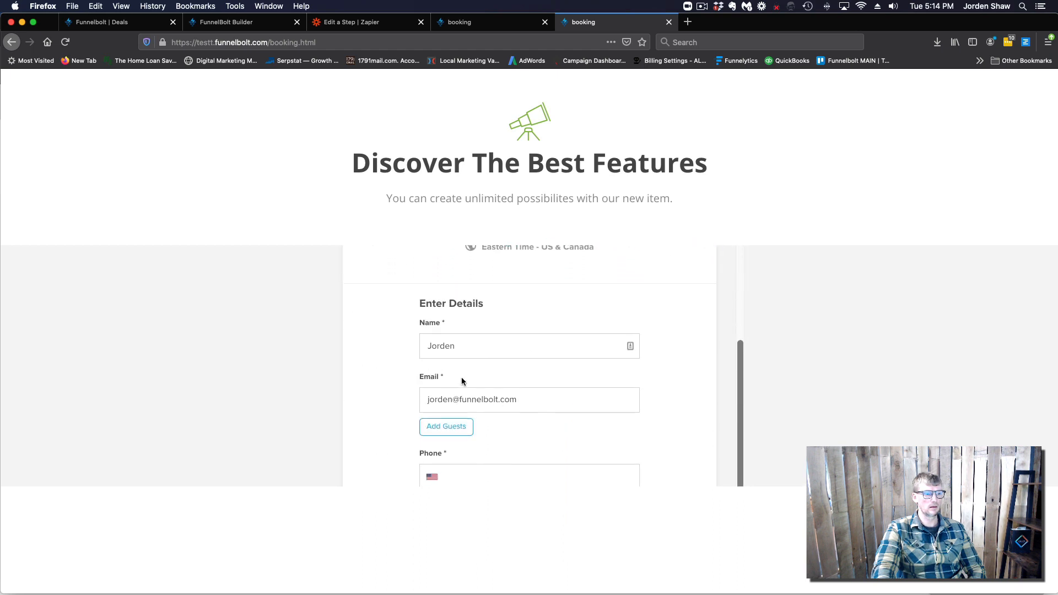
scroll(411, 392, down, 1)
scroll(395, 394, down, 4)
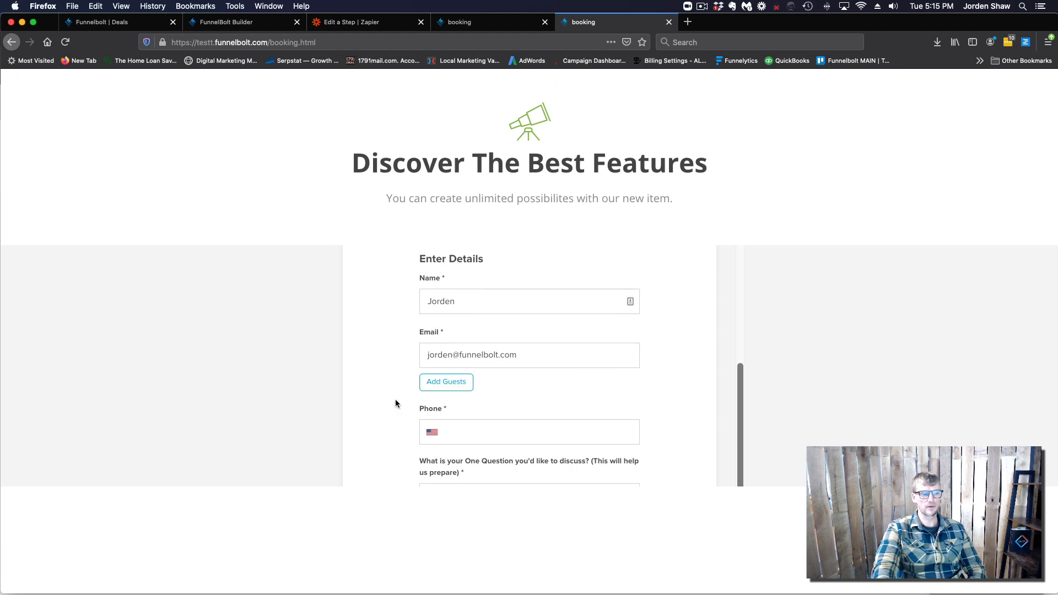
click(458, 333)
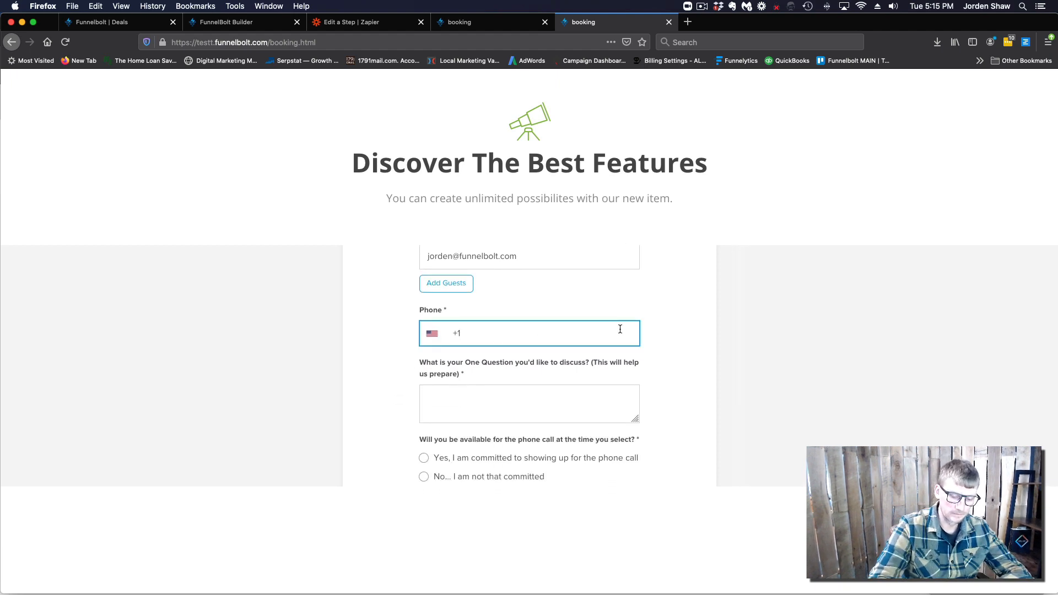
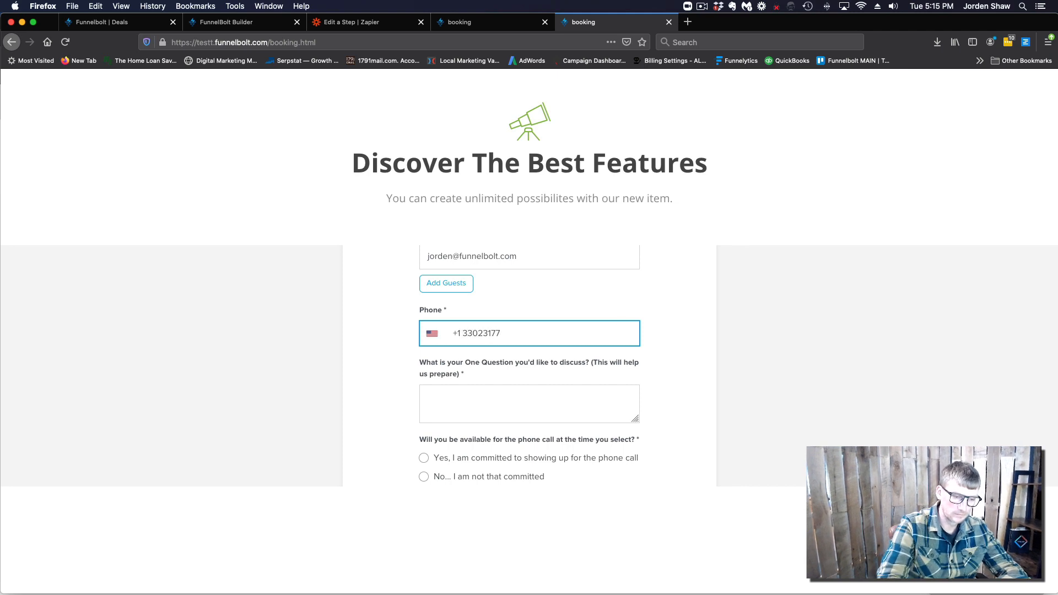
scroll(663, 378, down, 1)
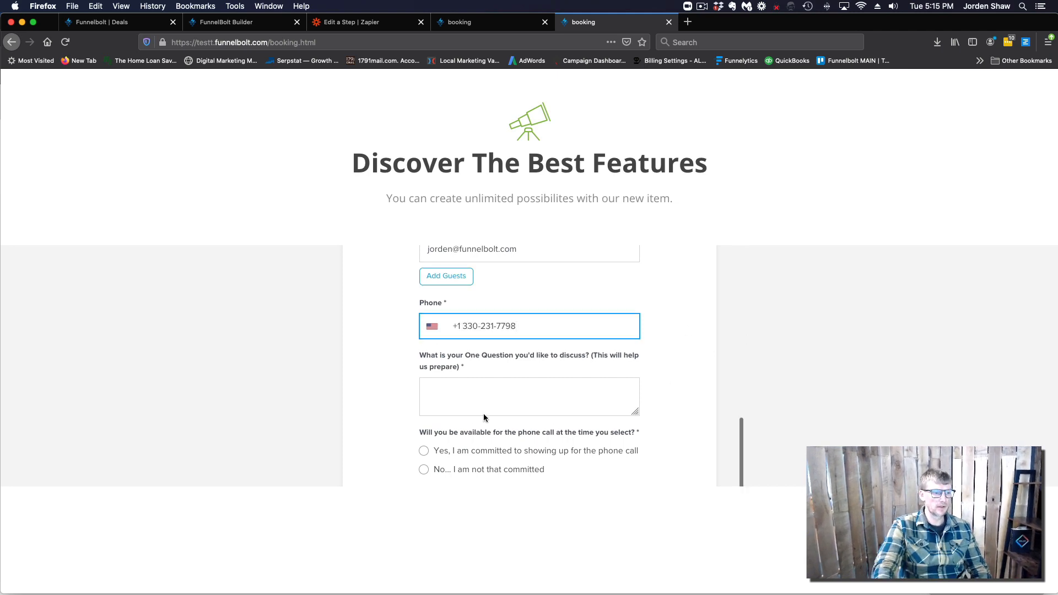
click(452, 397)
text(this)
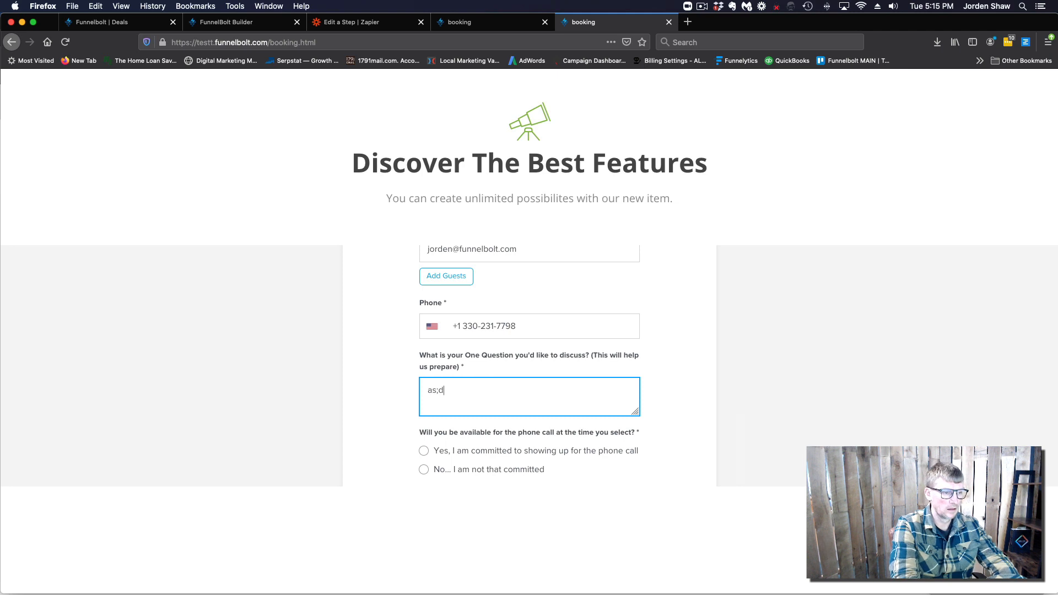
text( one)
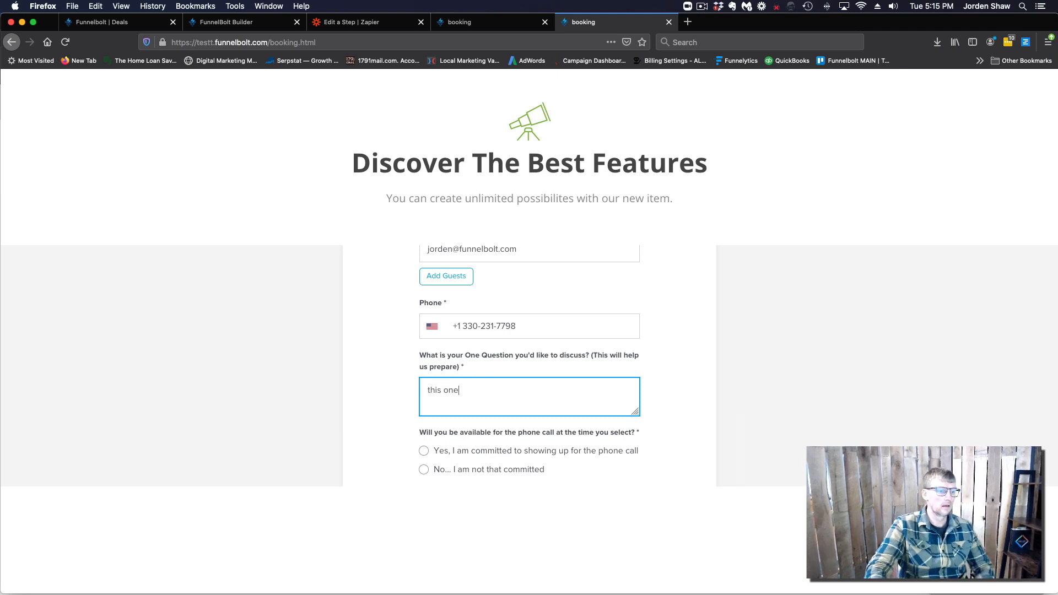
Answer 'Yes, I am committed' and fill in the text-reminder number
click(424, 451)
scroll(394, 392, down, 1)
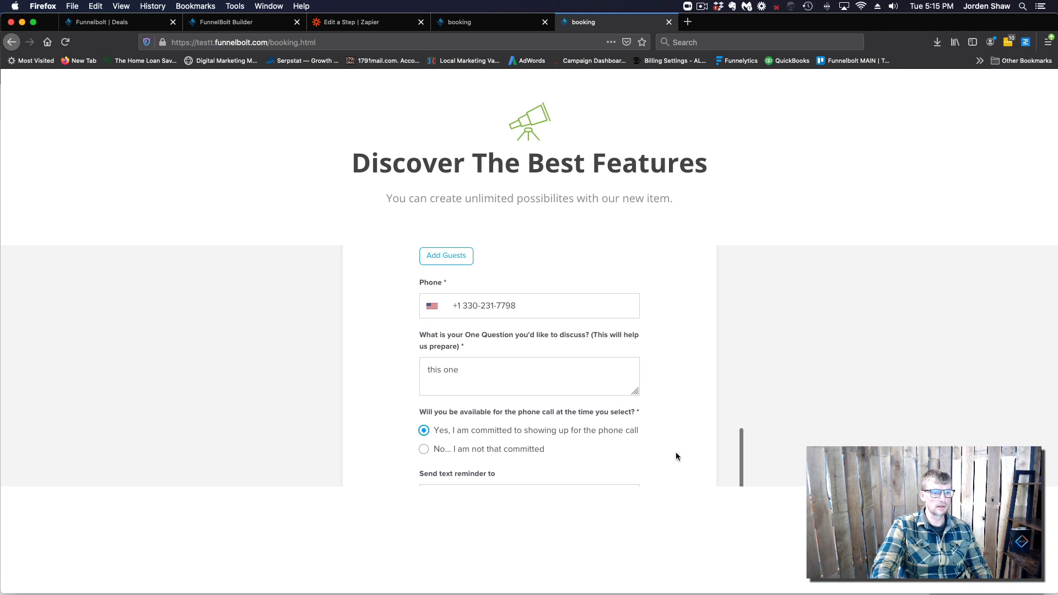
scroll(675, 450, up, 3)
scroll(676, 448, down, 3)
scroll(676, 449, up, 3)
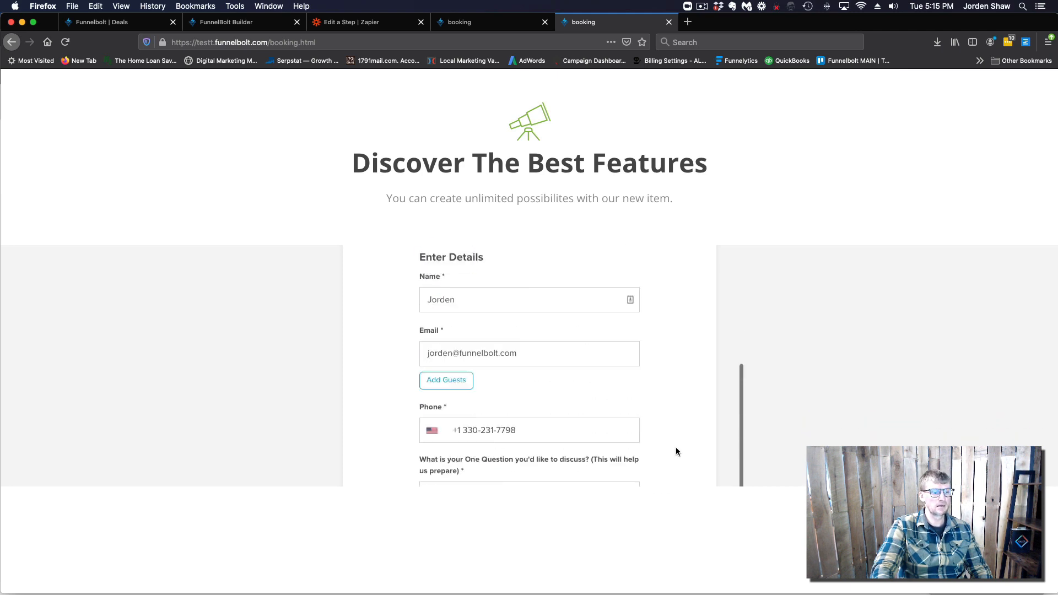
scroll(676, 448, down, 3)
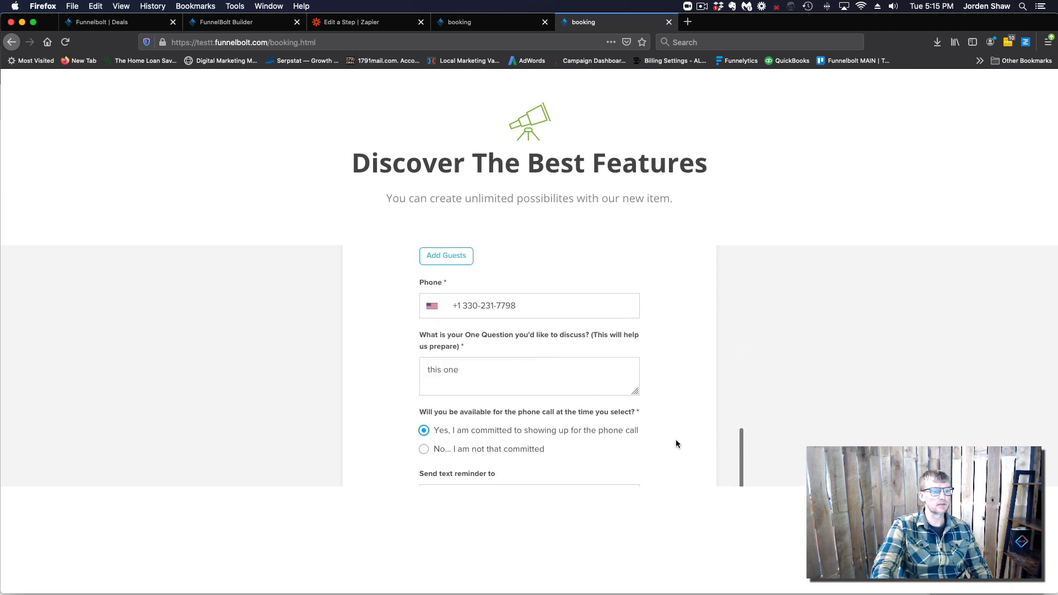
scroll(676, 439, up, 2)
scroll(676, 439, down, 2)
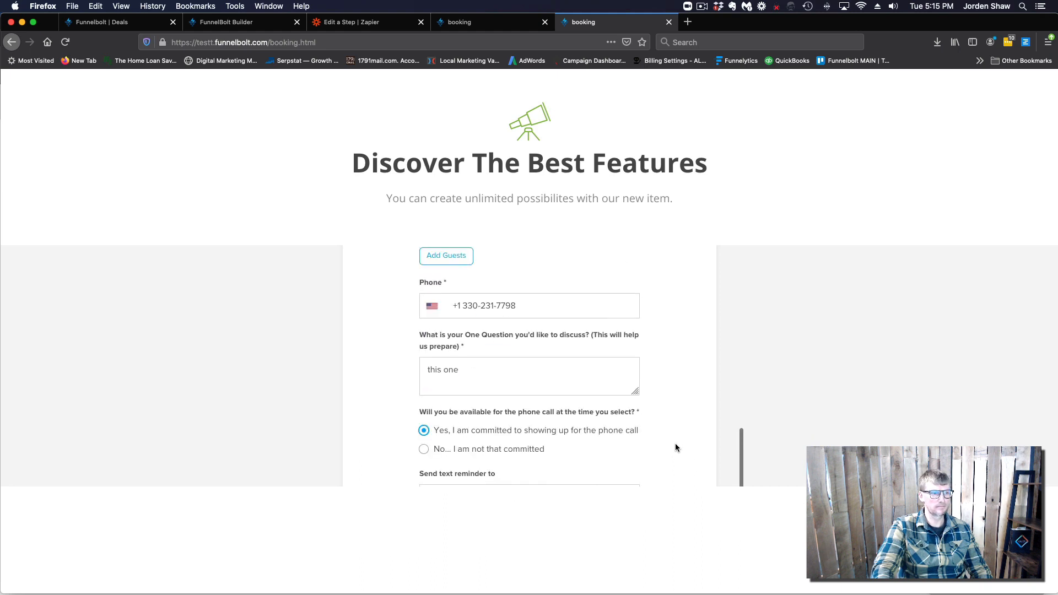
scroll(676, 444, up, 5)
scroll(676, 448, down, 5)
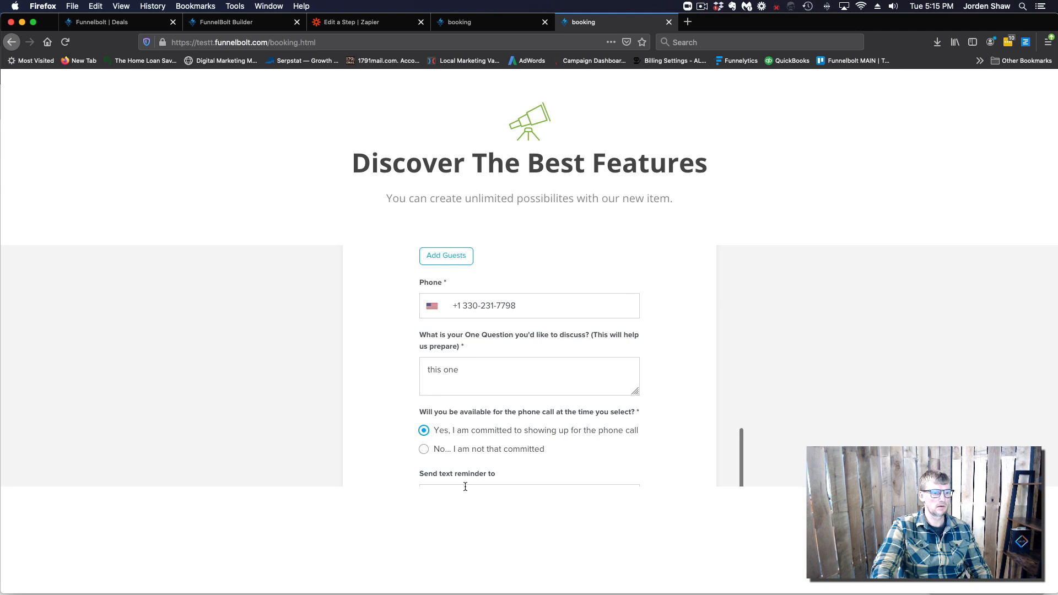
click(486, 483)
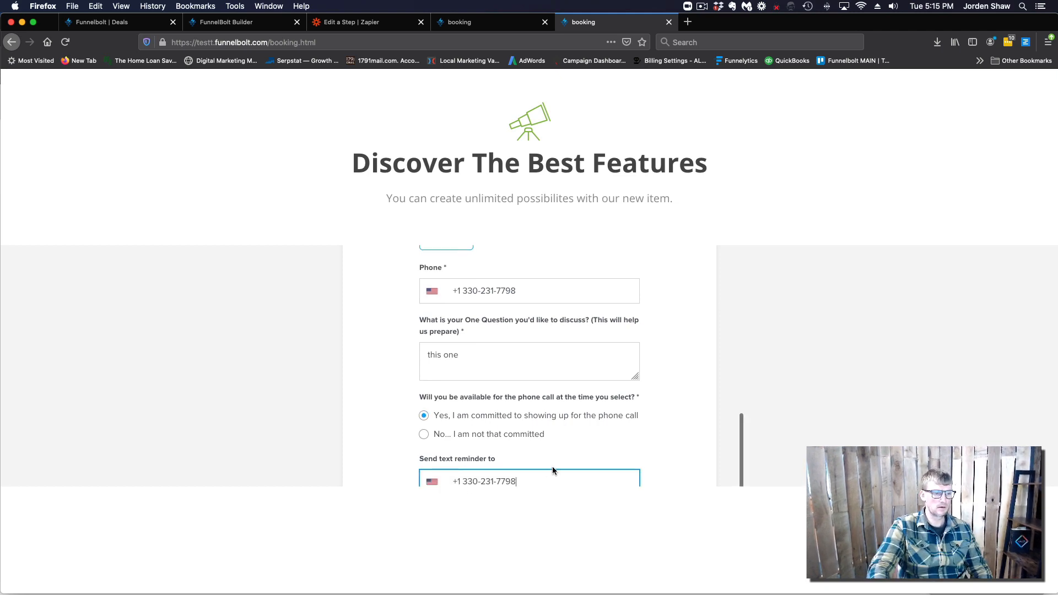
click(647, 478)
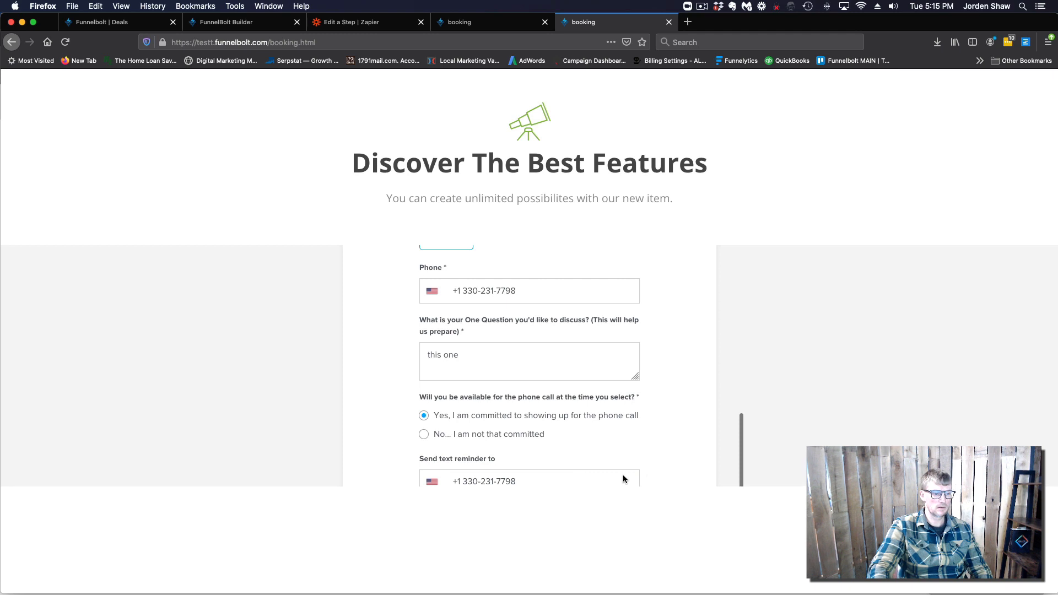
click(611, 481)
key(Tab)
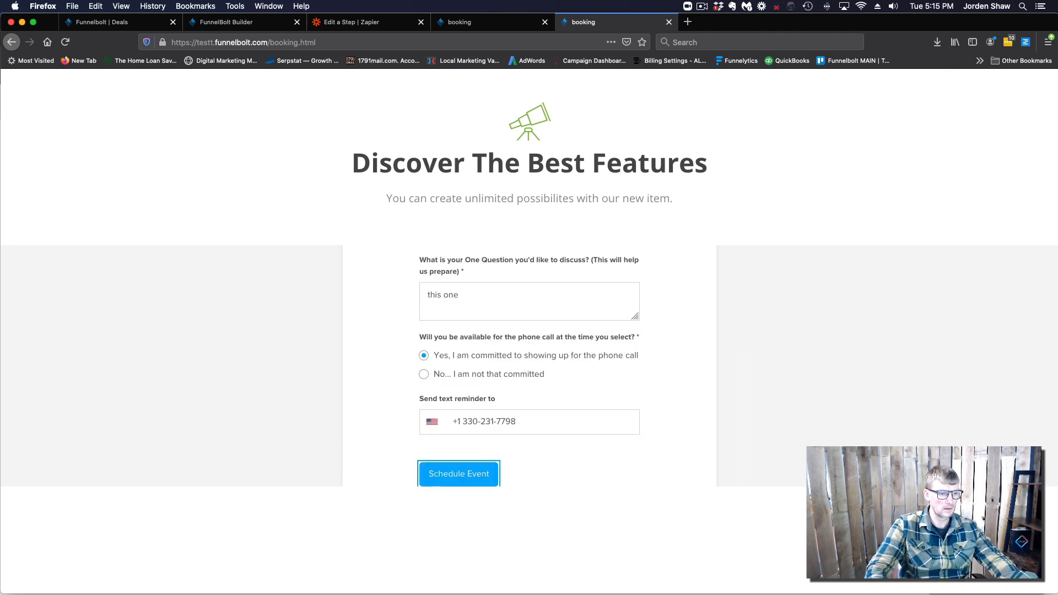
Schedule the event and review the Confirmed page for the February 25, 2021 9:00am call
click(461, 476)
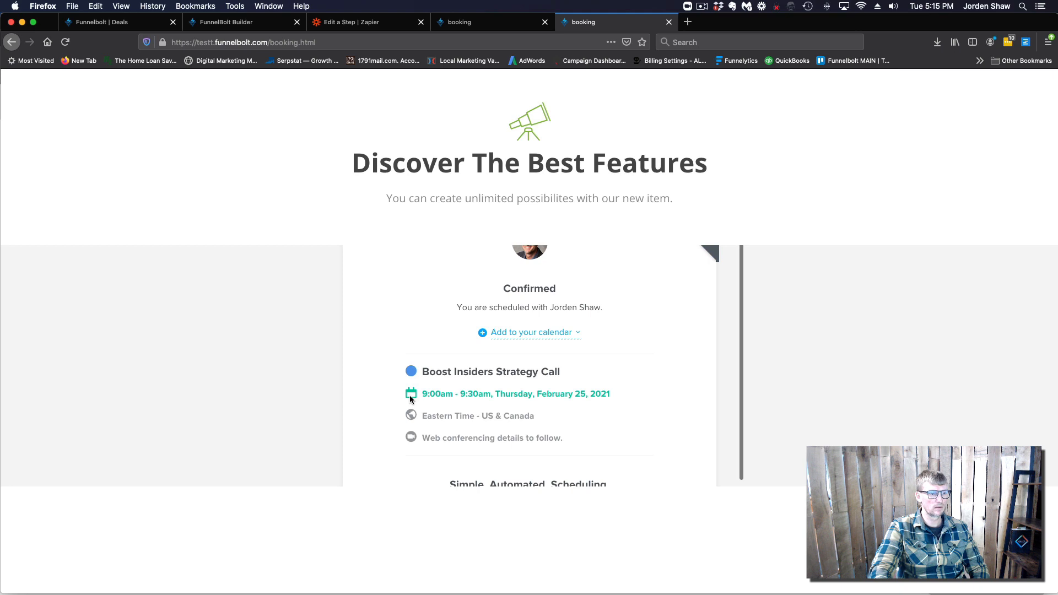
scroll(561, 356, down, 2)
scroll(561, 354, up, 2)
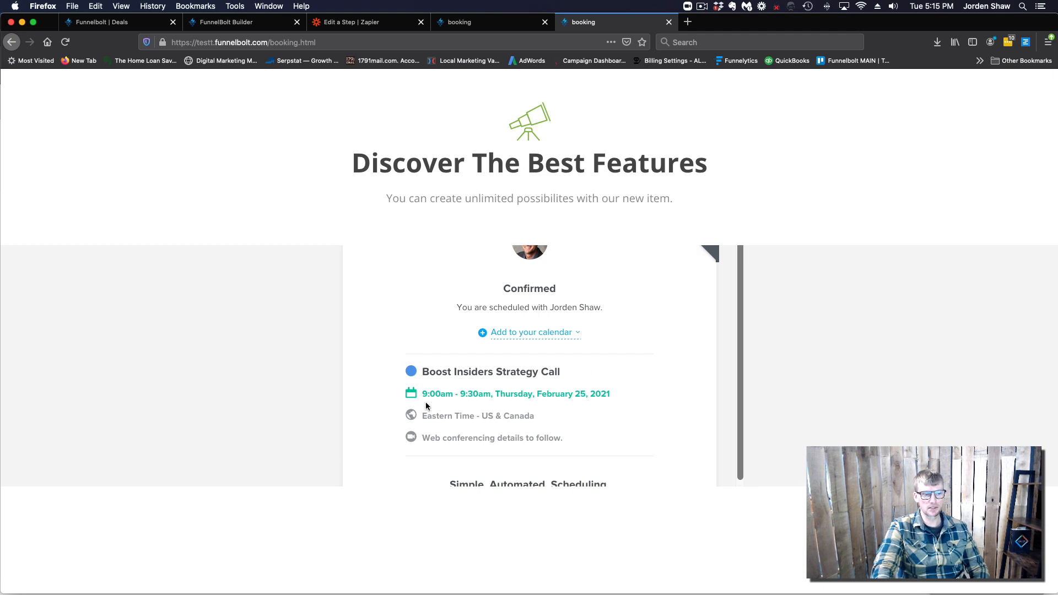
scroll(525, 409, down, 2)
scroll(525, 409, up, 2)
scroll(525, 409, down, 2)
scroll(525, 409, up, 2)
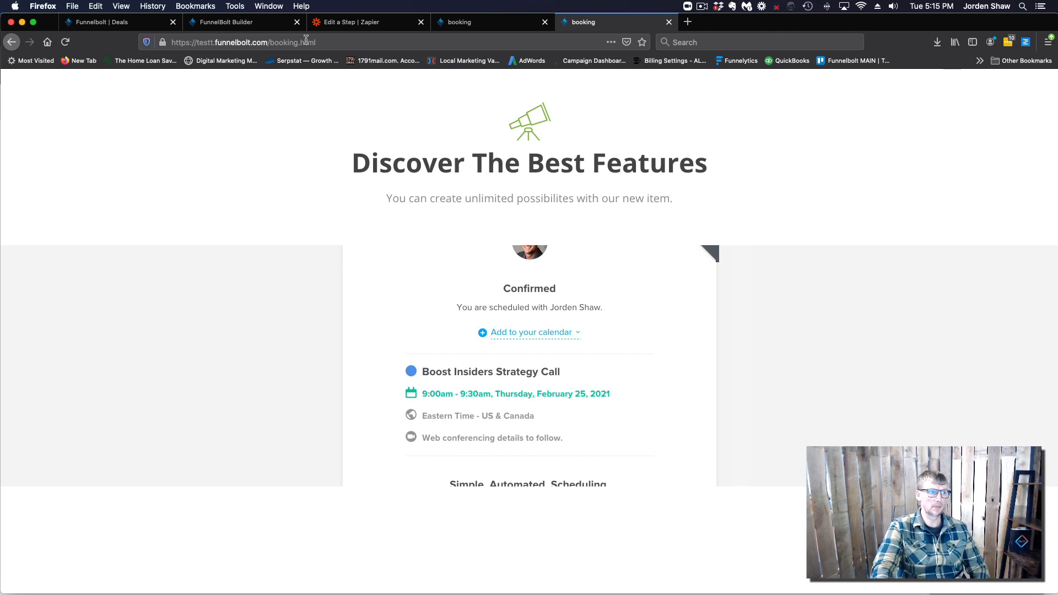
Check the FunnelBolt Deals board twice for the new booking, returning to the zap editor
click(123, 27)
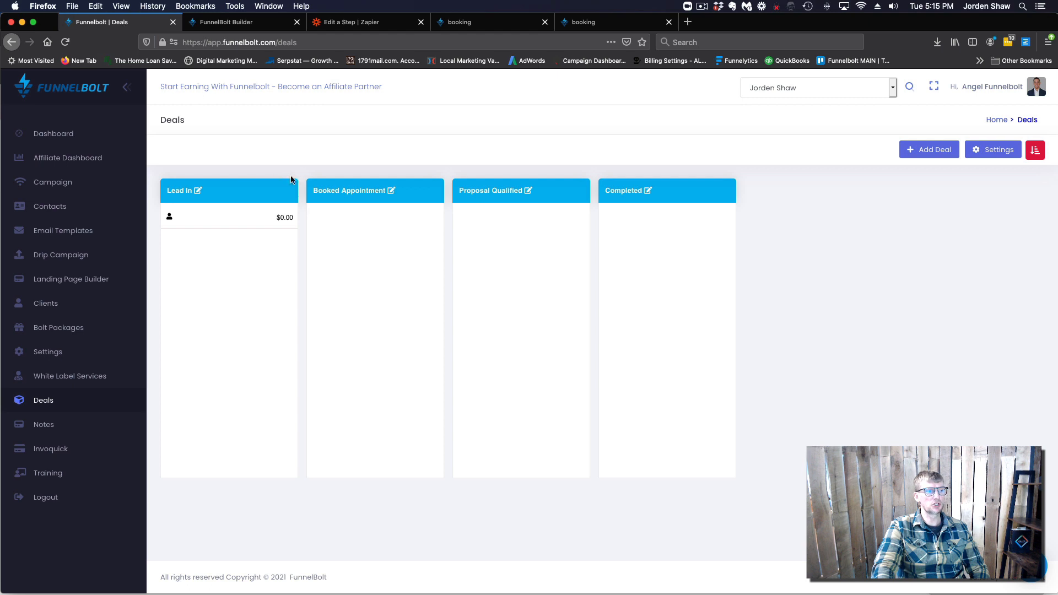
click(354, 23)
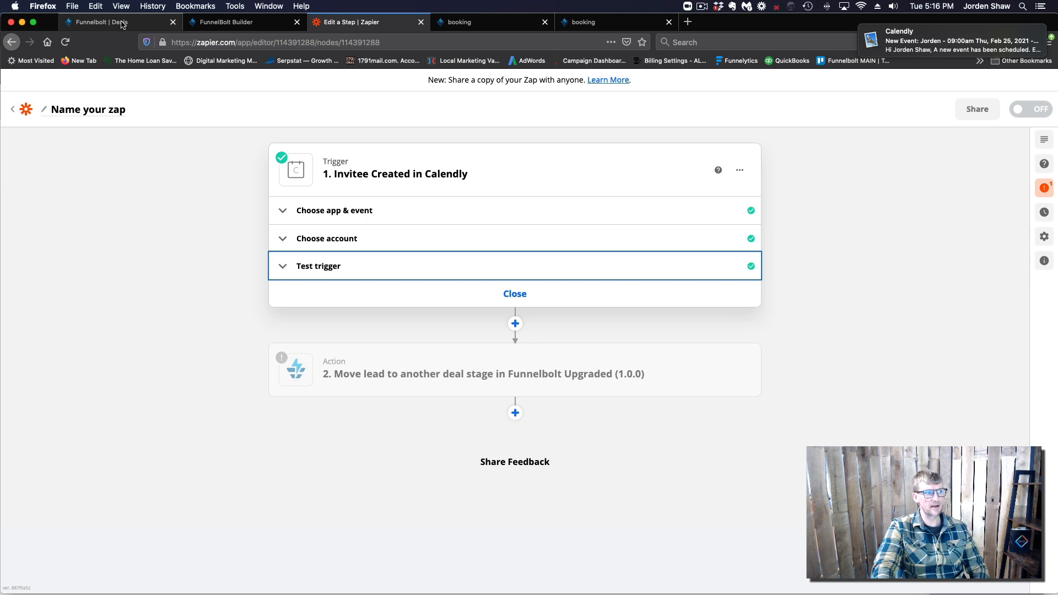
click(122, 25)
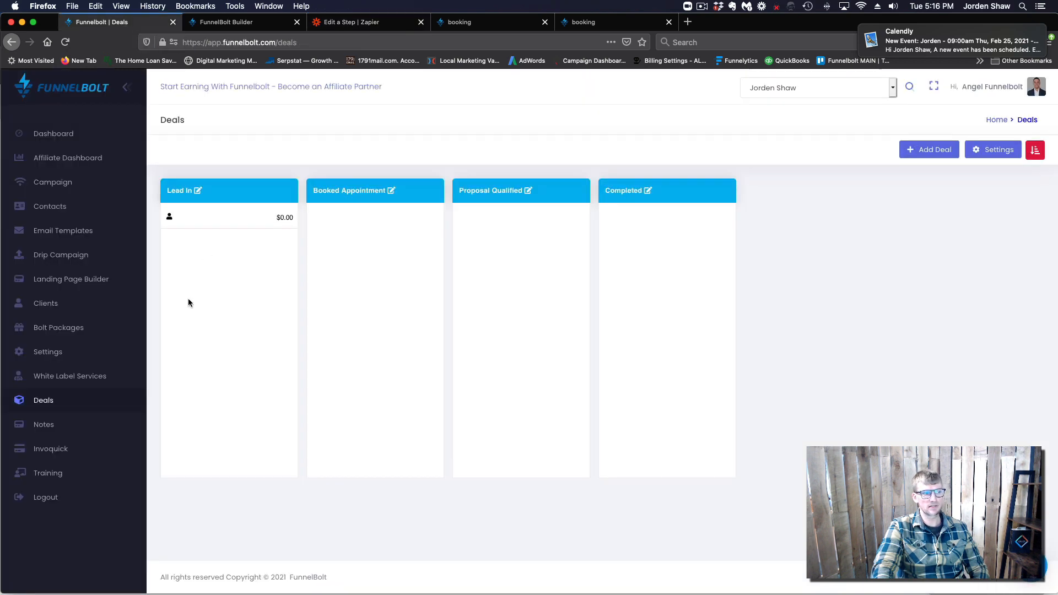
click(353, 23)
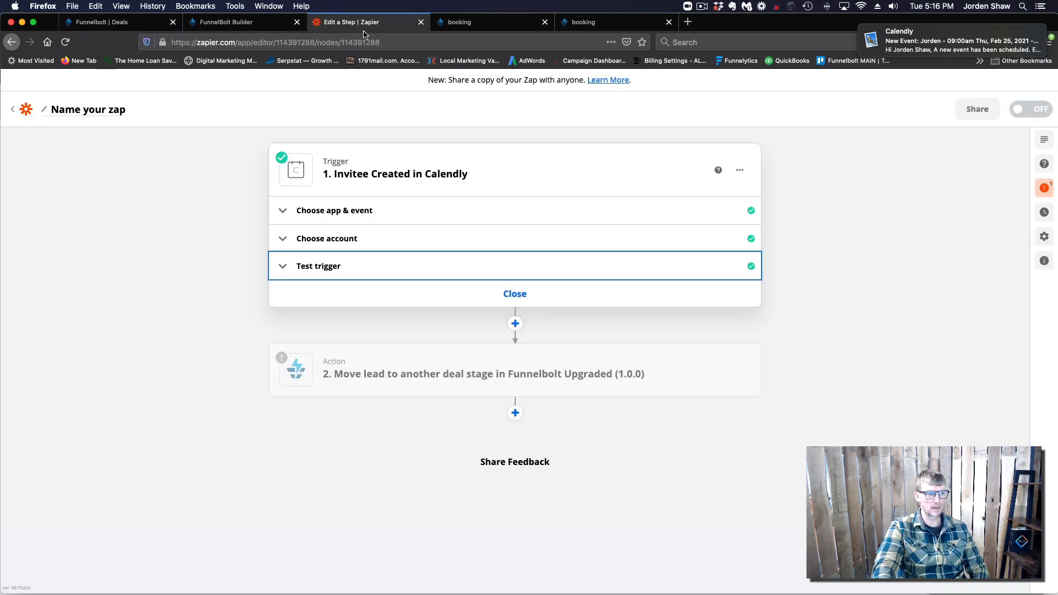
Load more test invitees, choose Invitee B as sample data, and continue to the action
click(392, 269)
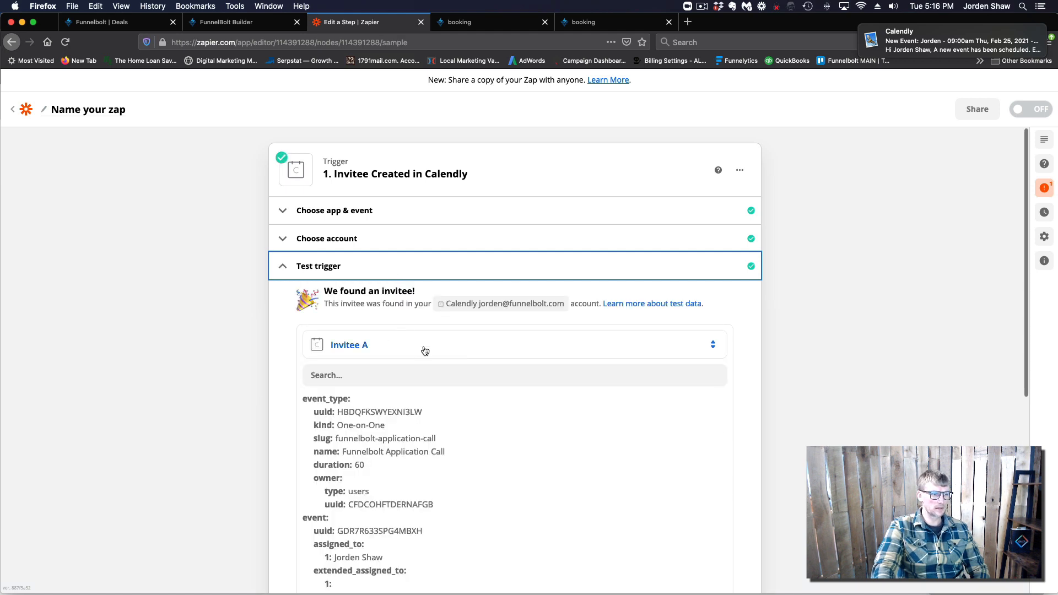
click(394, 353)
click(285, 355)
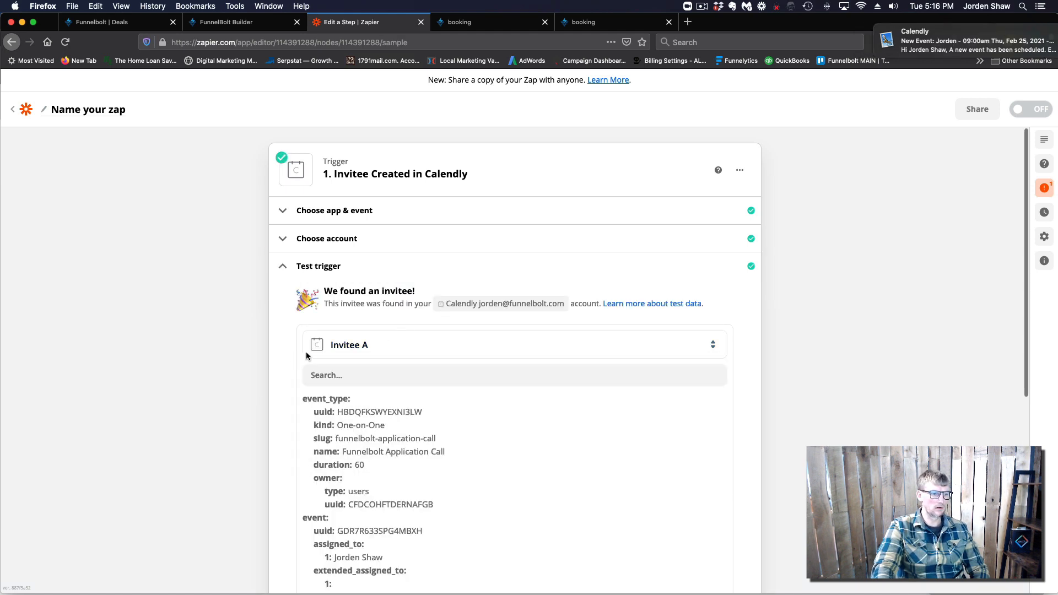
click(416, 350)
click(491, 435)
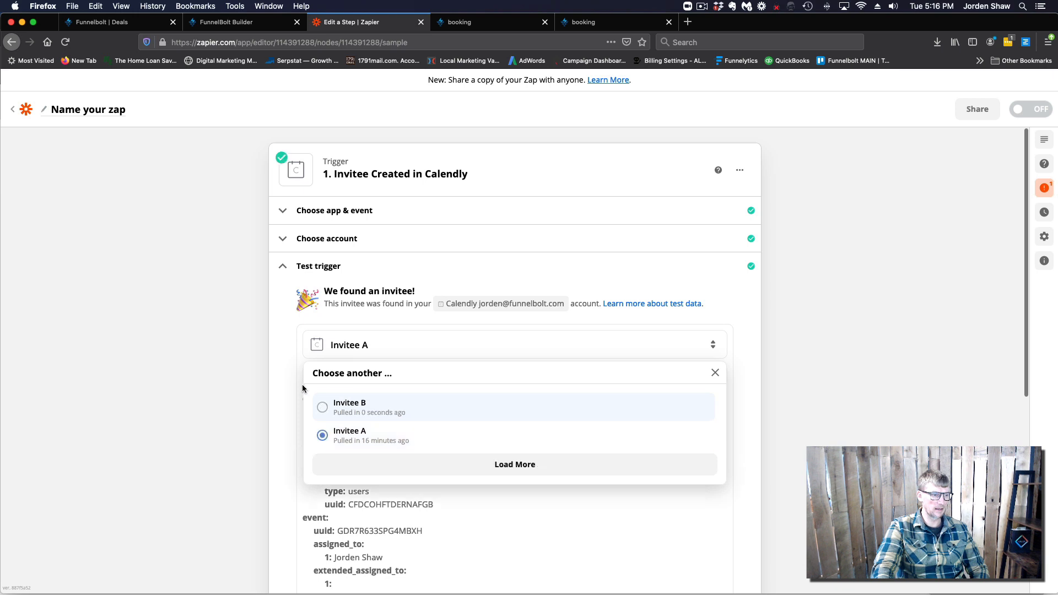
click(358, 411)
scroll(323, 408, down, 8)
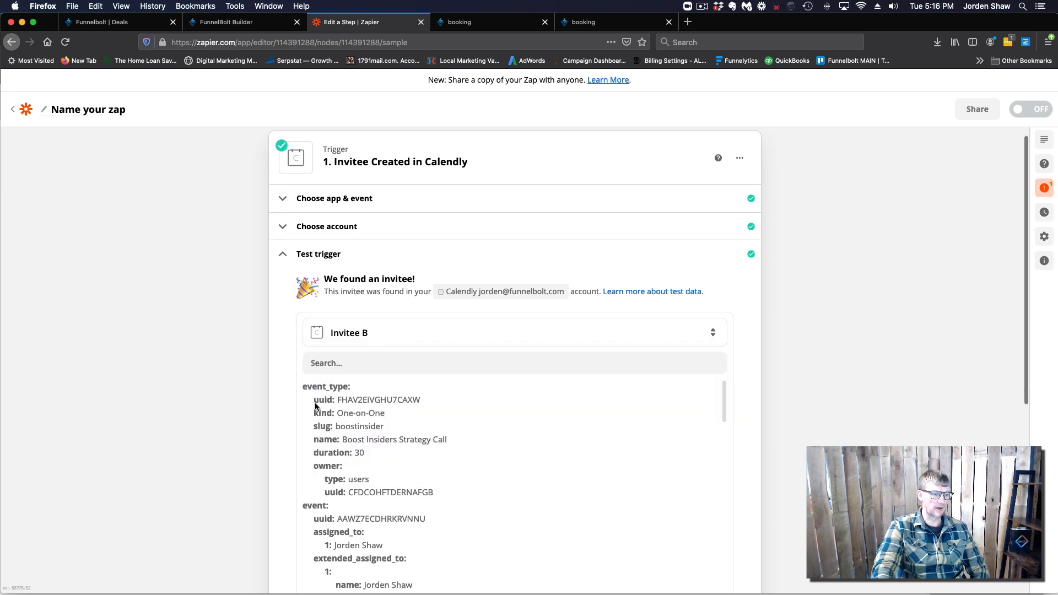
scroll(358, 473, down, 2)
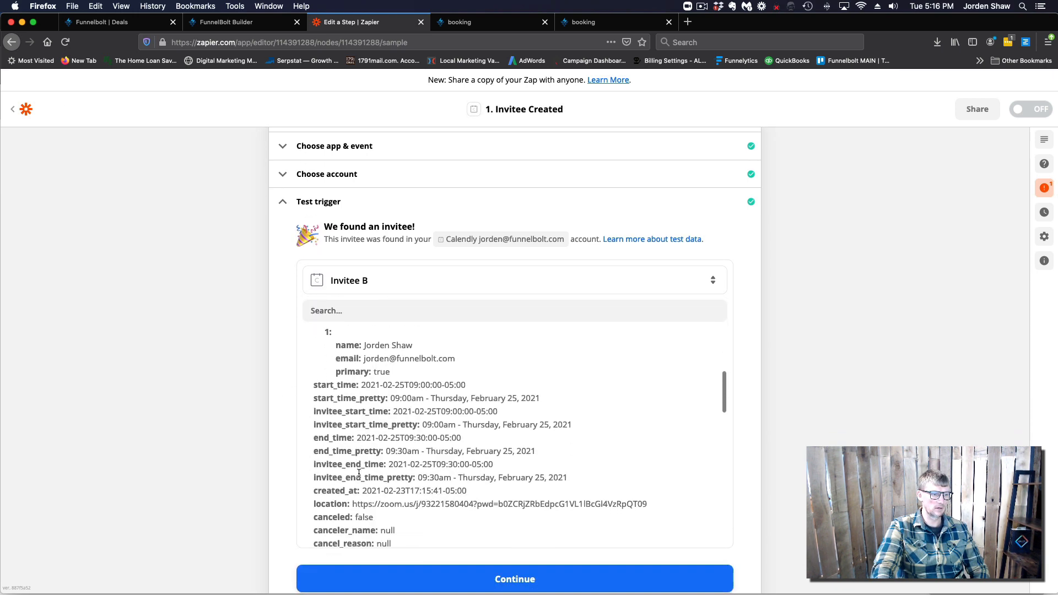
scroll(276, 432, down, 4)
click(503, 466)
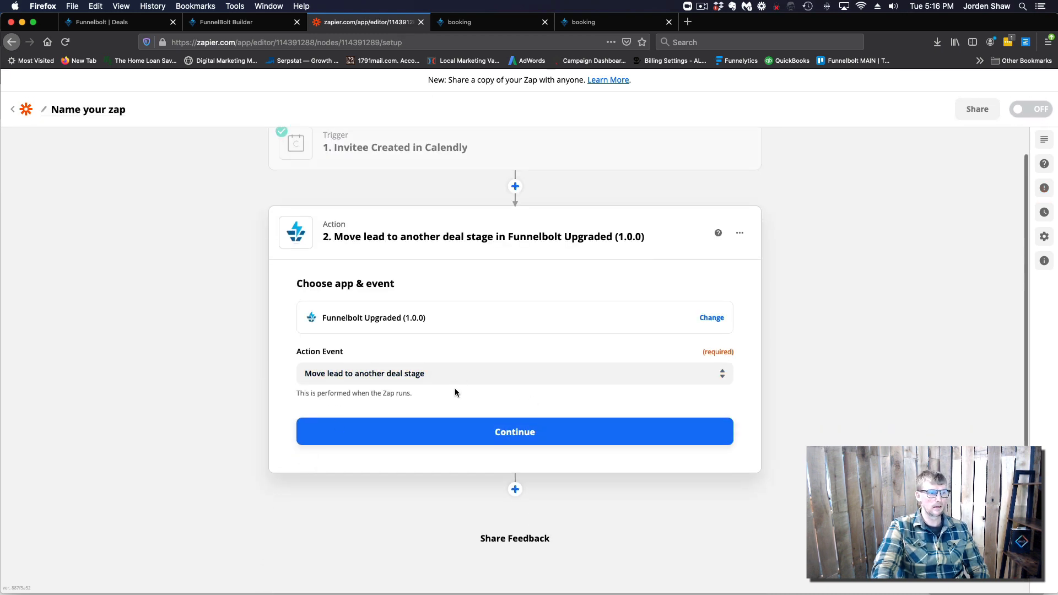
Confirm the move-lead action event to reveal its Set up action fields
scroll(393, 335, down, 1)
click(502, 421)
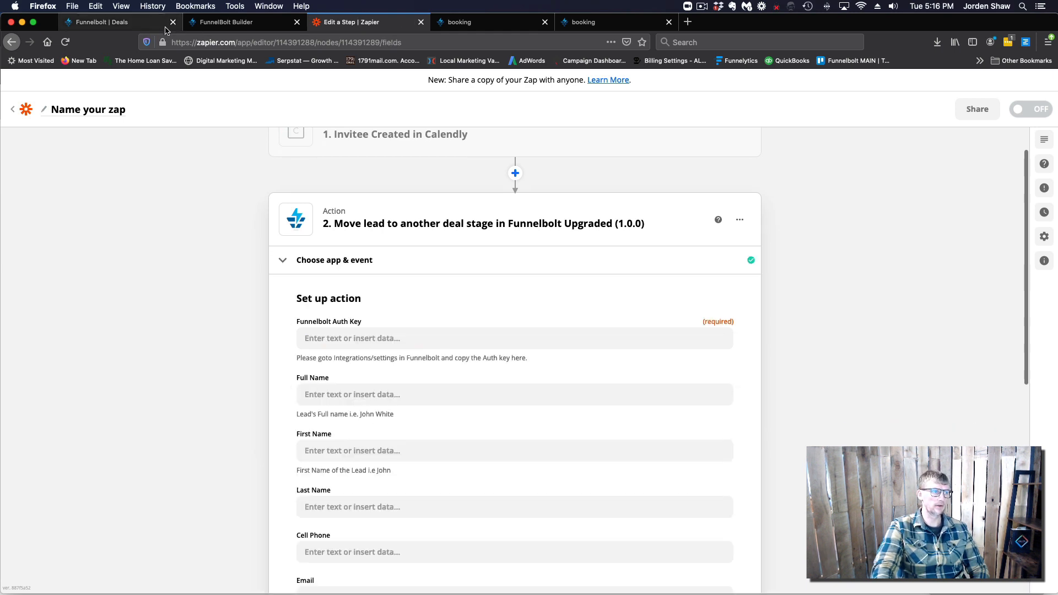
click(105, 22)
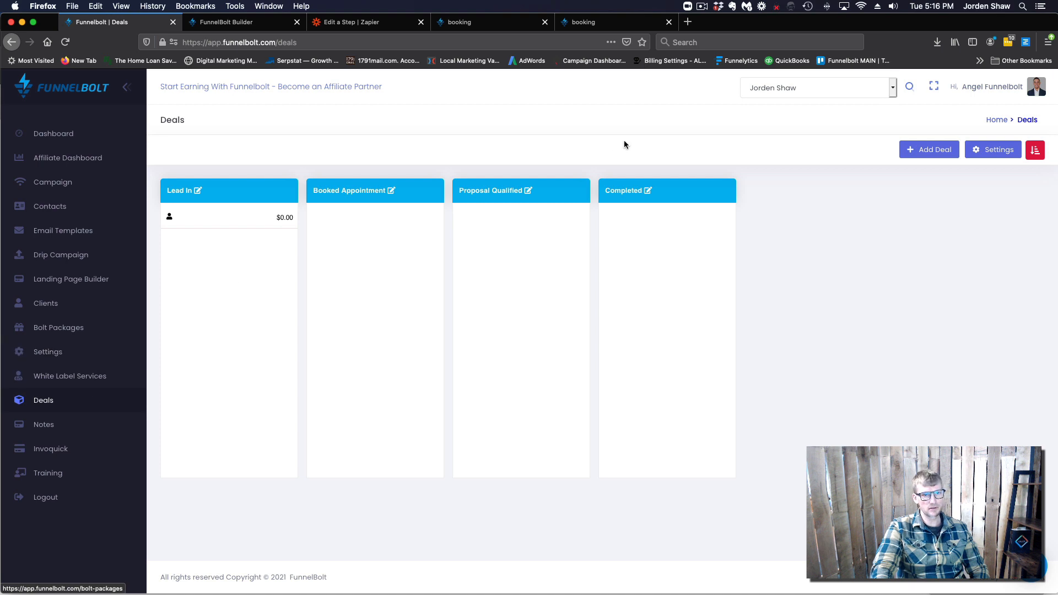
Copy the Auth Key from FunnelBolt's System Settings and return to Zapier
click(48, 352)
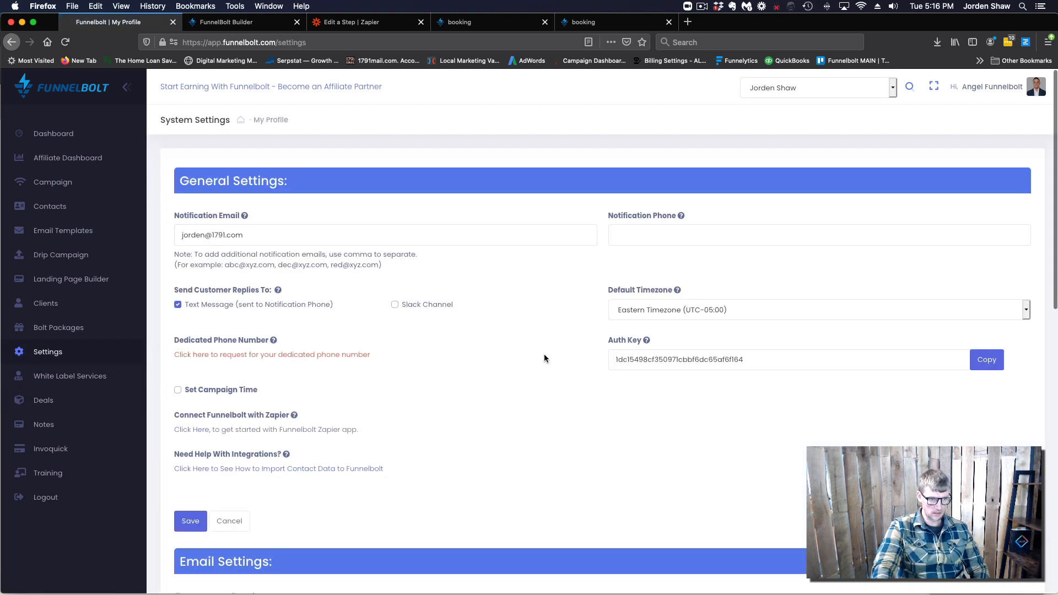
click(986, 359)
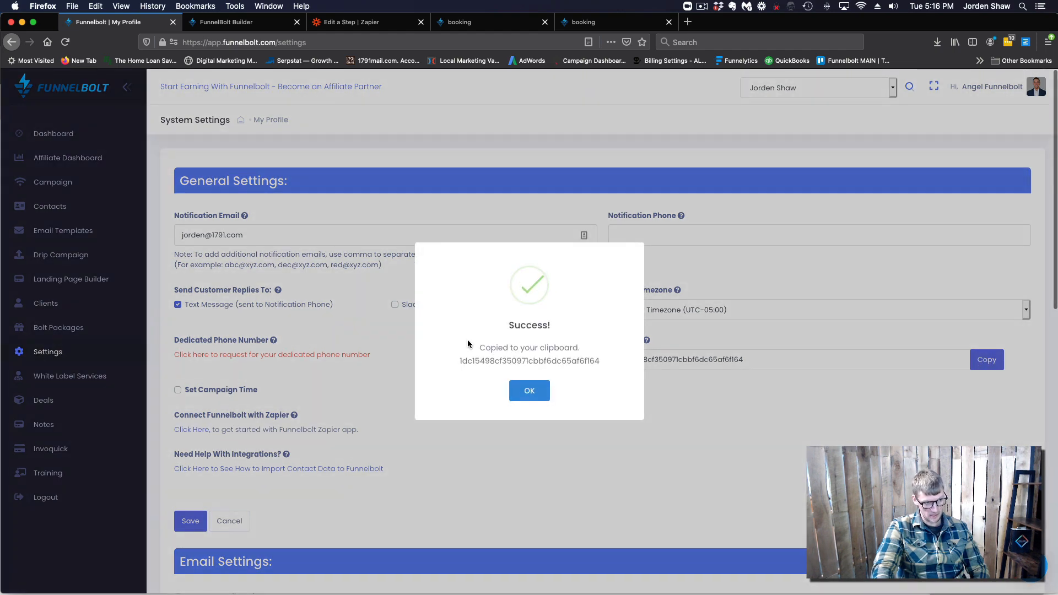
click(534, 391)
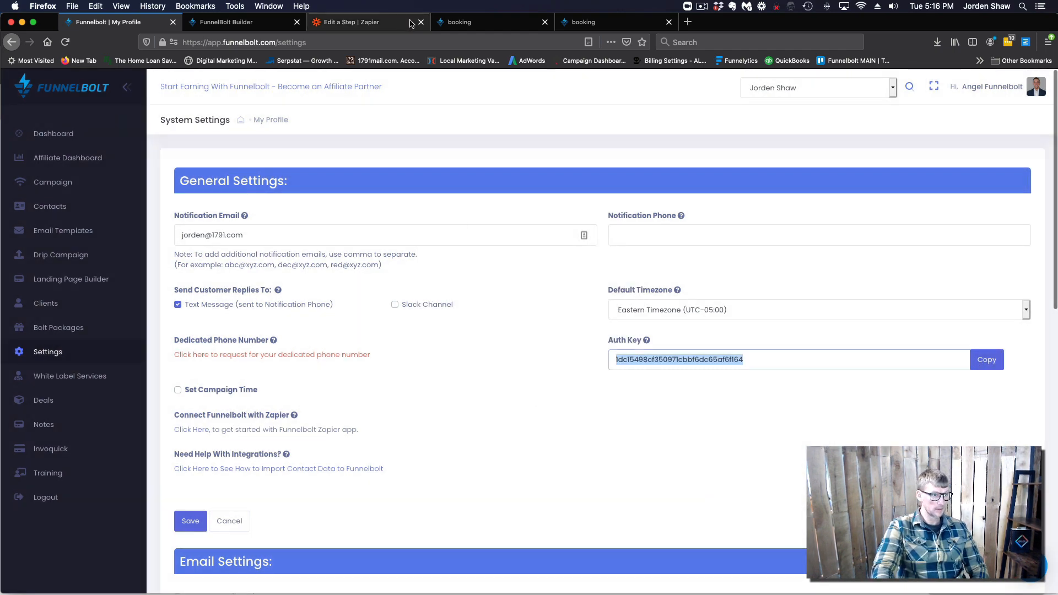
click(362, 24)
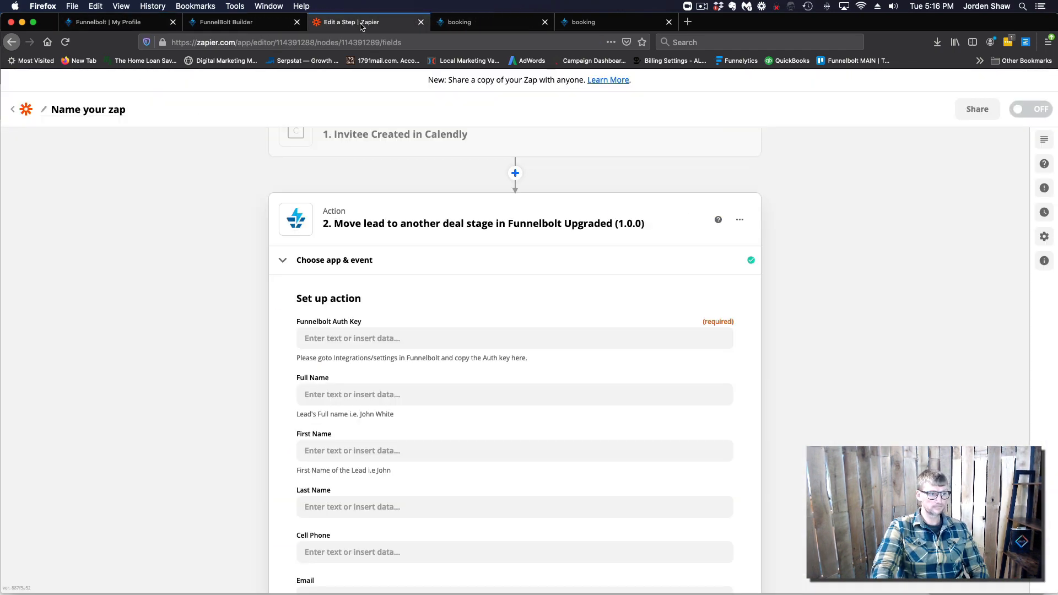
Paste the copied key into the FunnelBolt Auth Key field
click(380, 338)
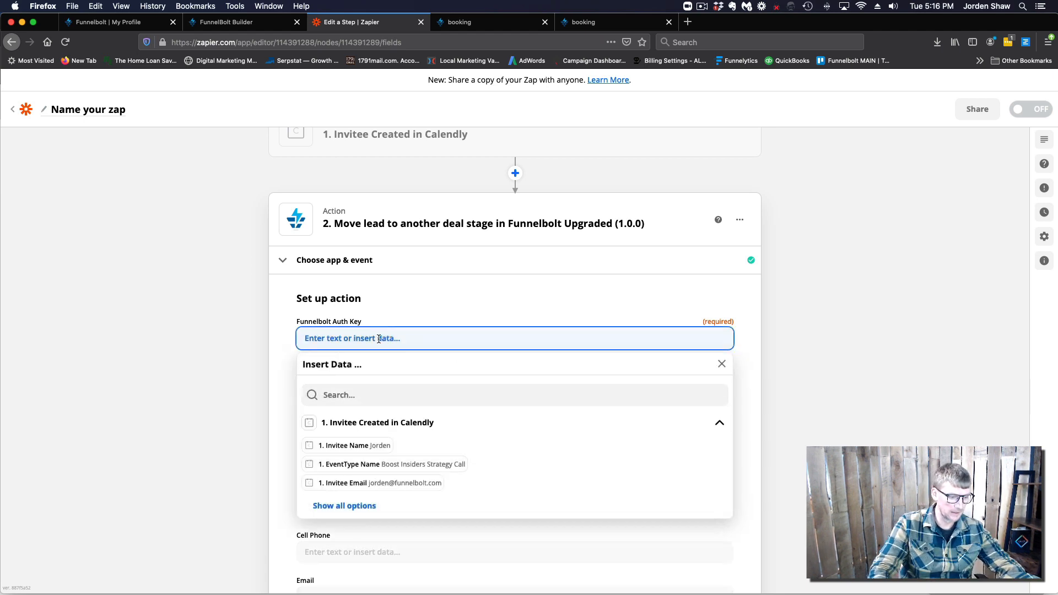
key(super+v)
click(259, 365)
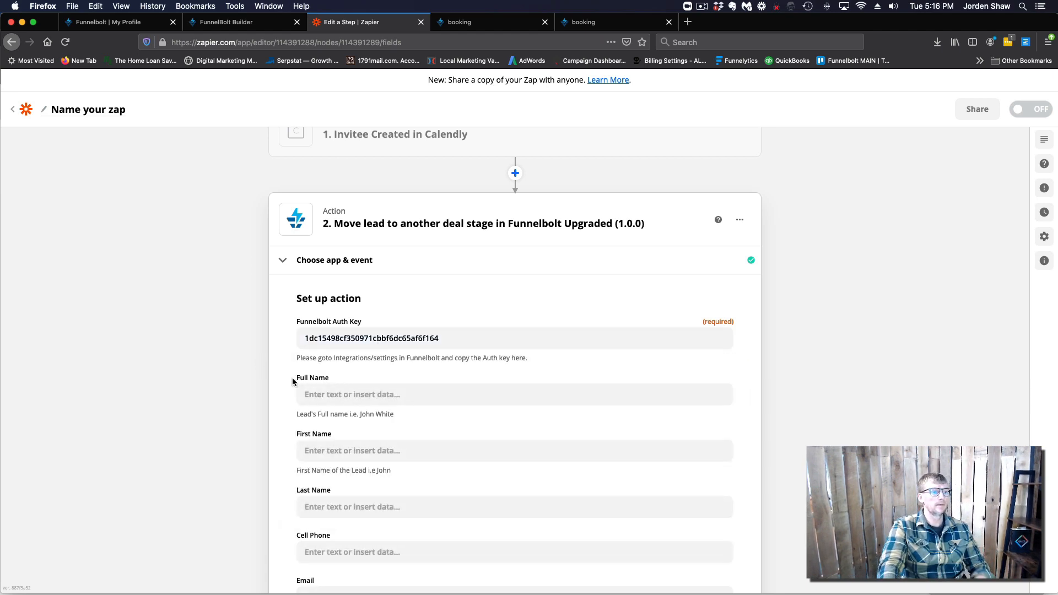
Map First Name to the Calendly invitee's name
click(331, 452)
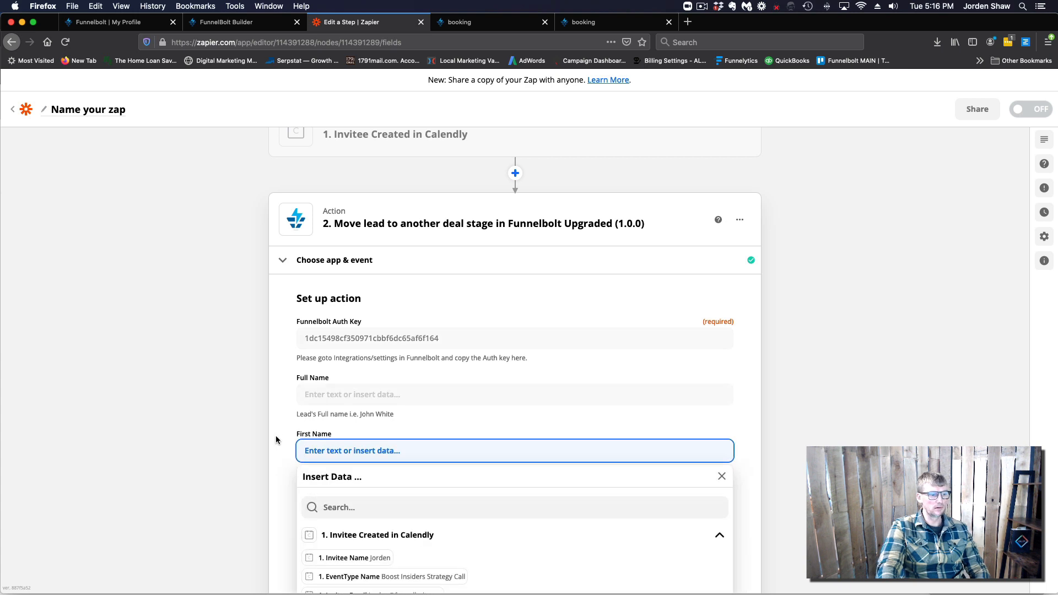
scroll(276, 439, down, 3)
click(379, 467)
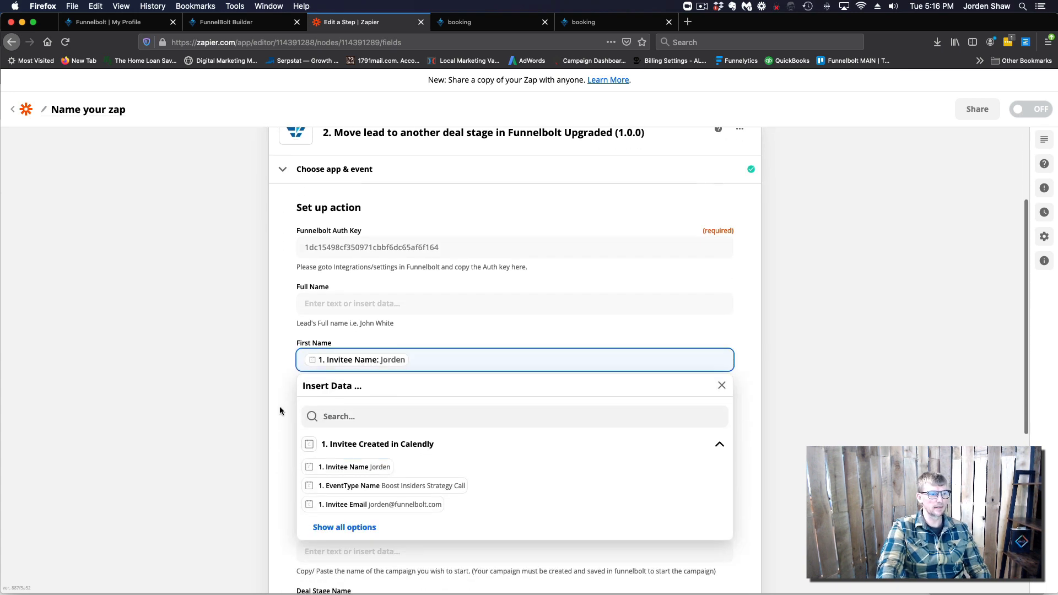
click(280, 406)
scroll(279, 406, down, 2)
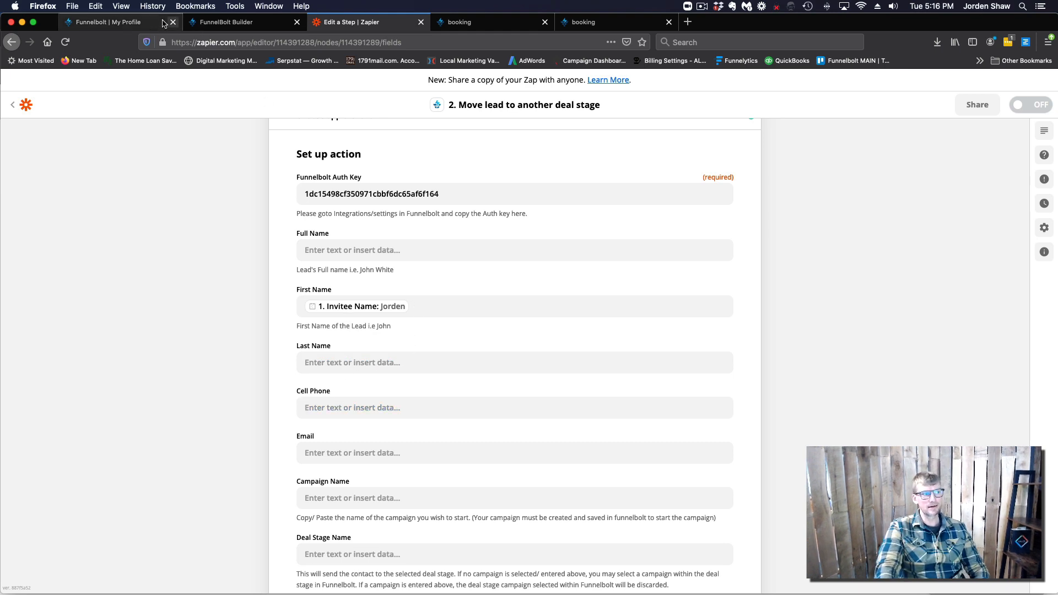
Map Email to the invitee's email, then return to FunnelBolt's System Settings
click(345, 453)
scroll(269, 491, down, 3)
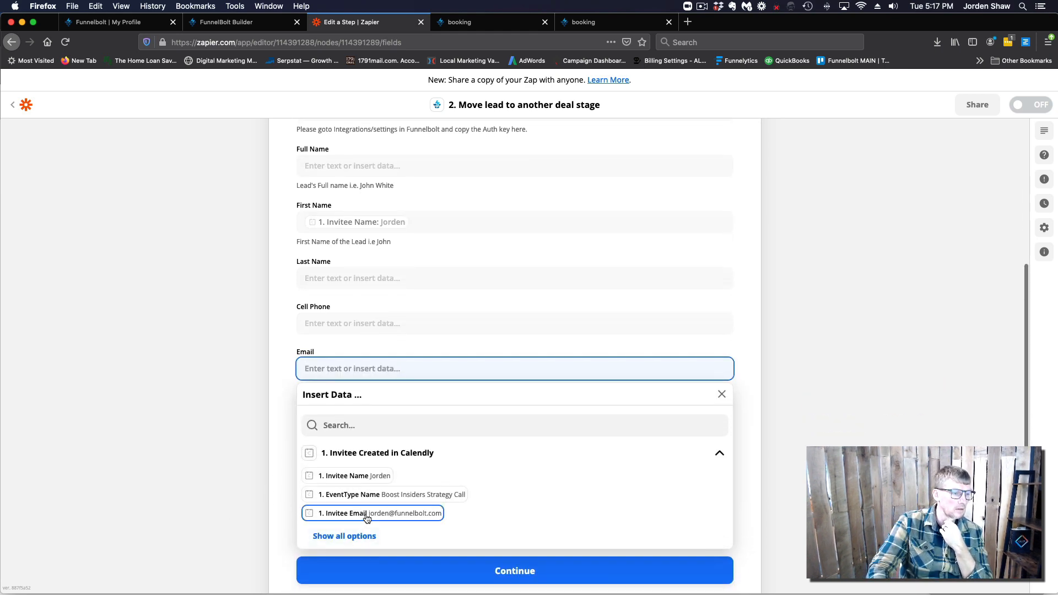
click(364, 515)
click(282, 404)
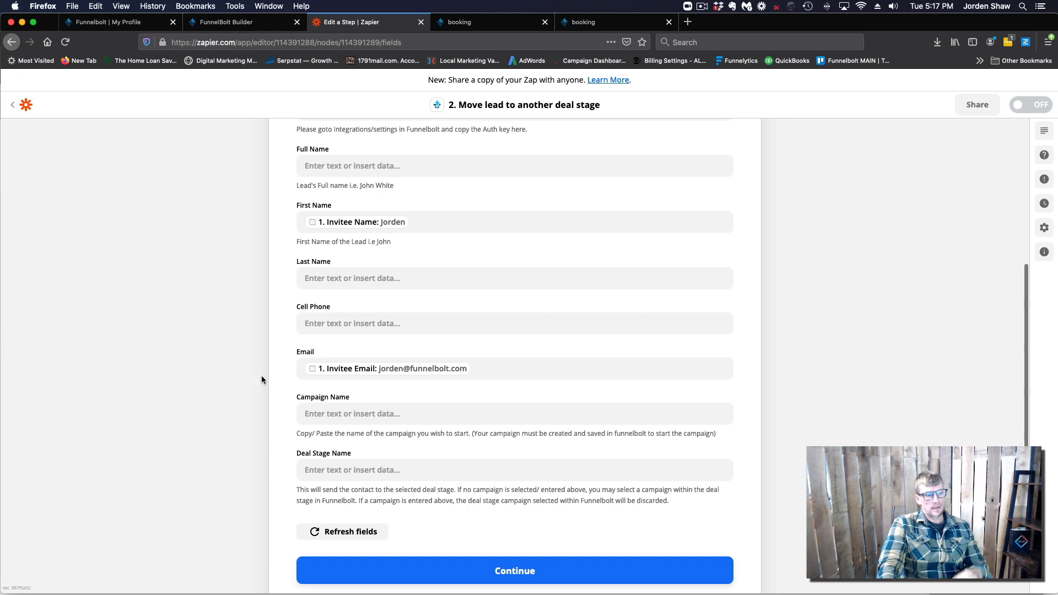
scroll(266, 380, down, 2)
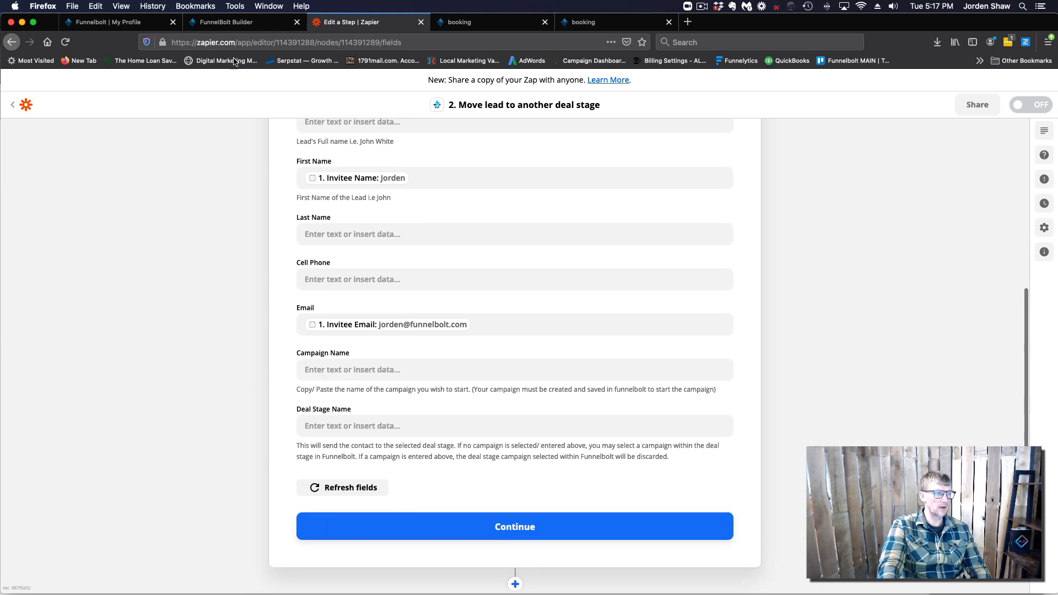
click(111, 22)
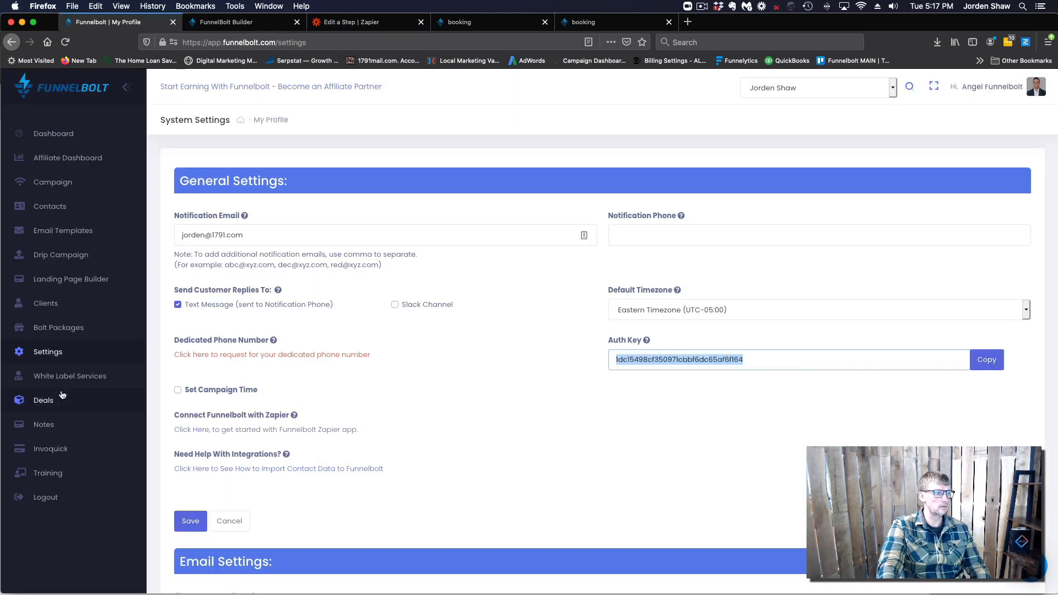
Copy the 'Booked Appointment' column title from the FunnelBolt Deals board, then return to Zapier
click(42, 401)
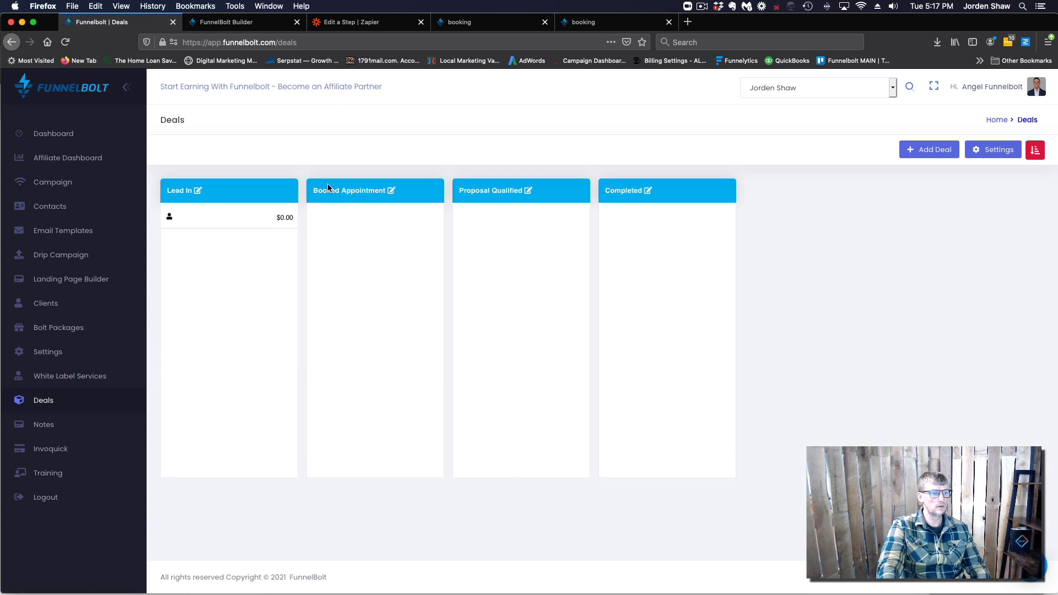
drag(353, 190, 380, 191)
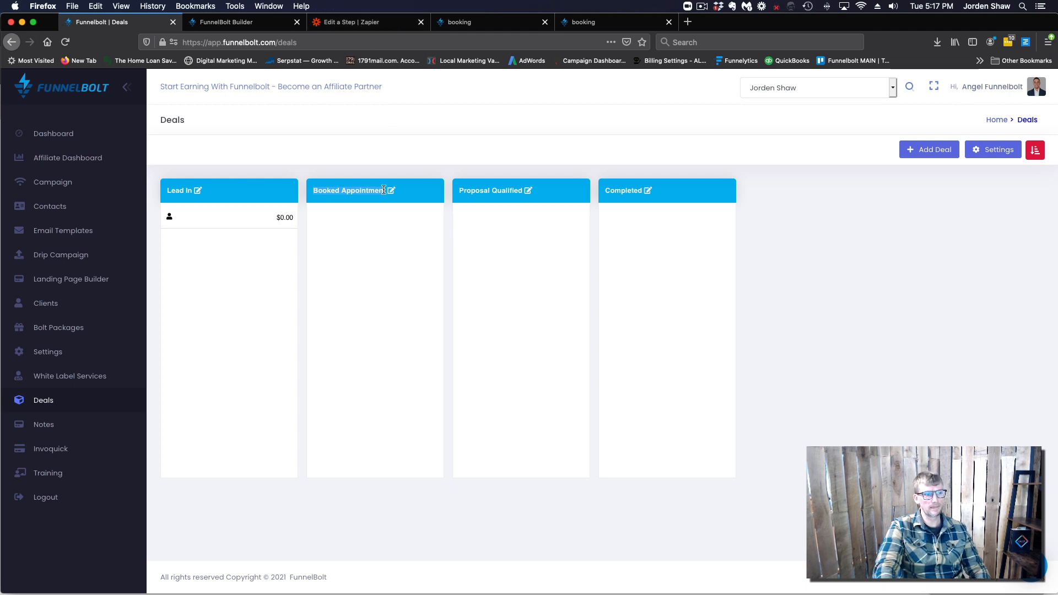
click(374, 22)
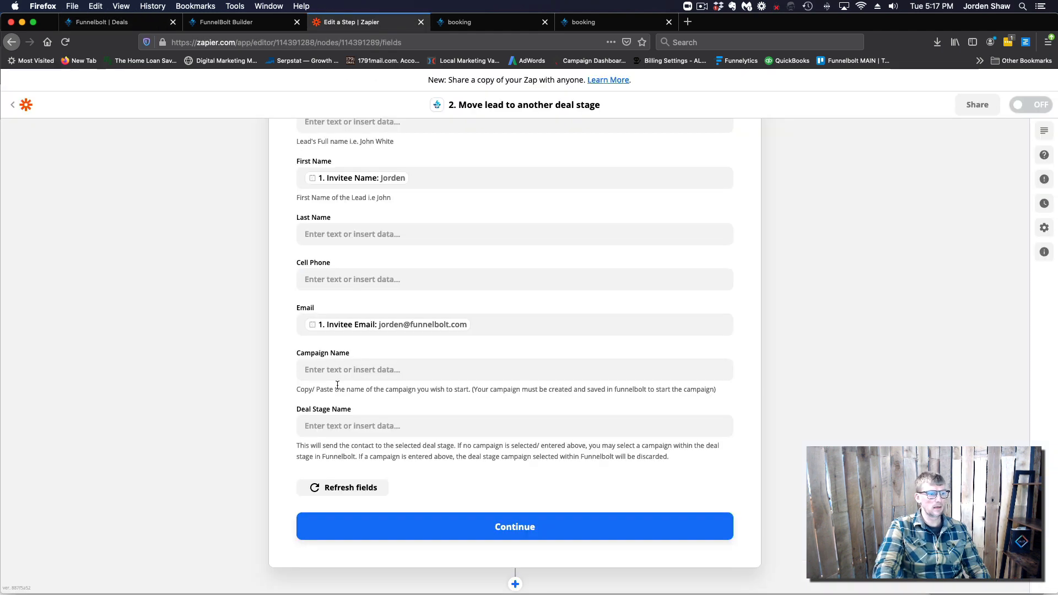
Set Deal Stage Name to 'Booked Appointment' and leave First Name unmapped
click(329, 429)
text(Booked Appointment)
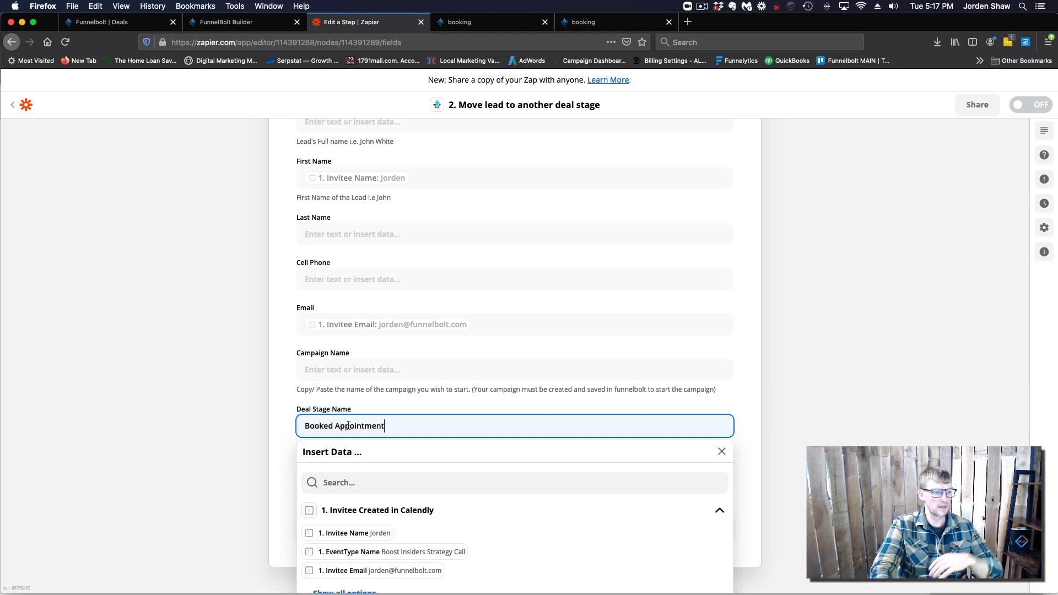
click(266, 442)
scroll(288, 424, up, 5)
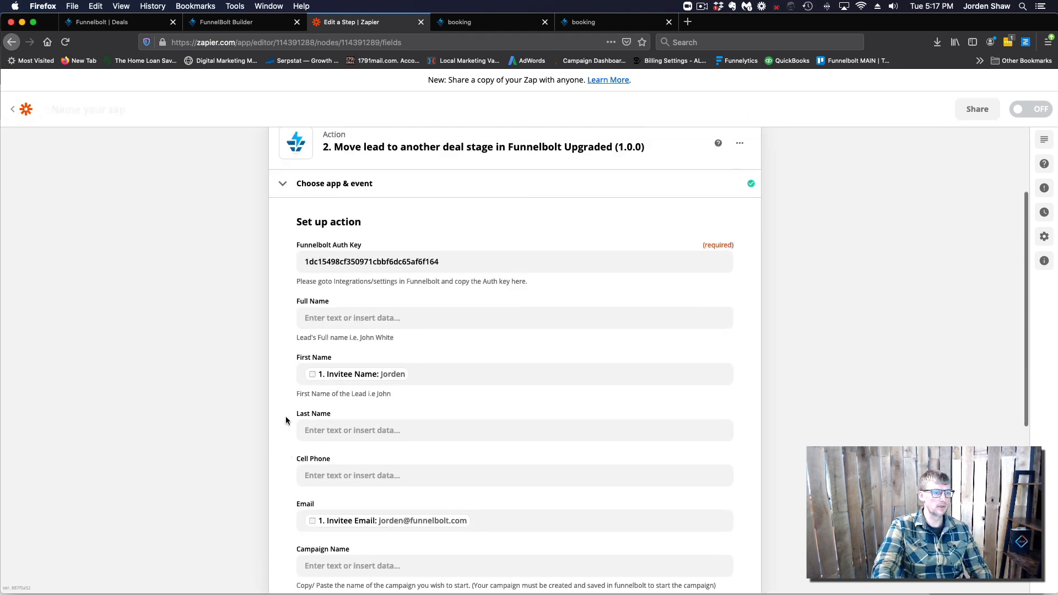
click(424, 376)
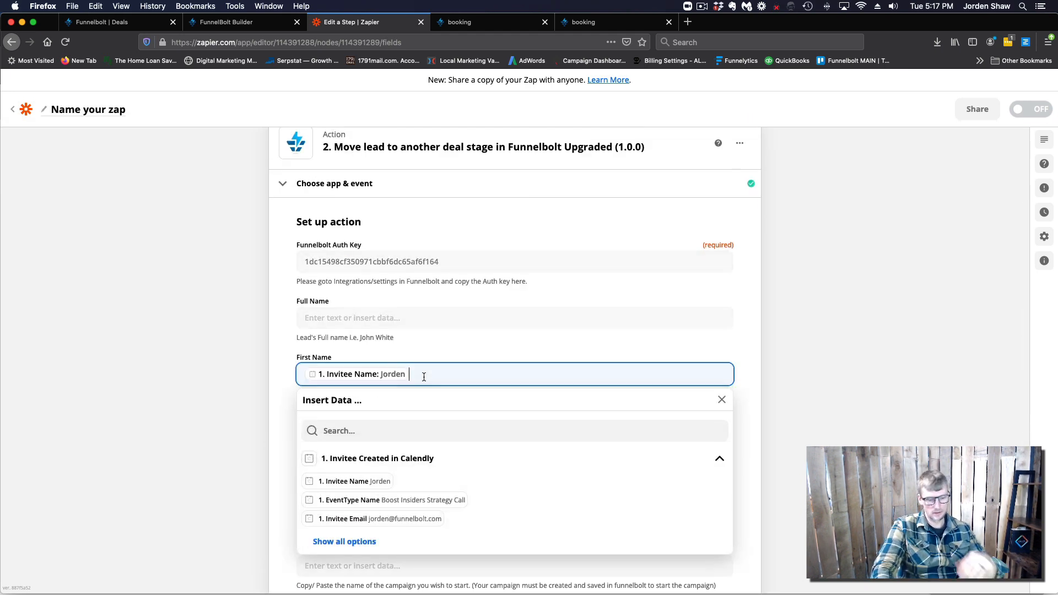
key(BackSpace)
click(280, 446)
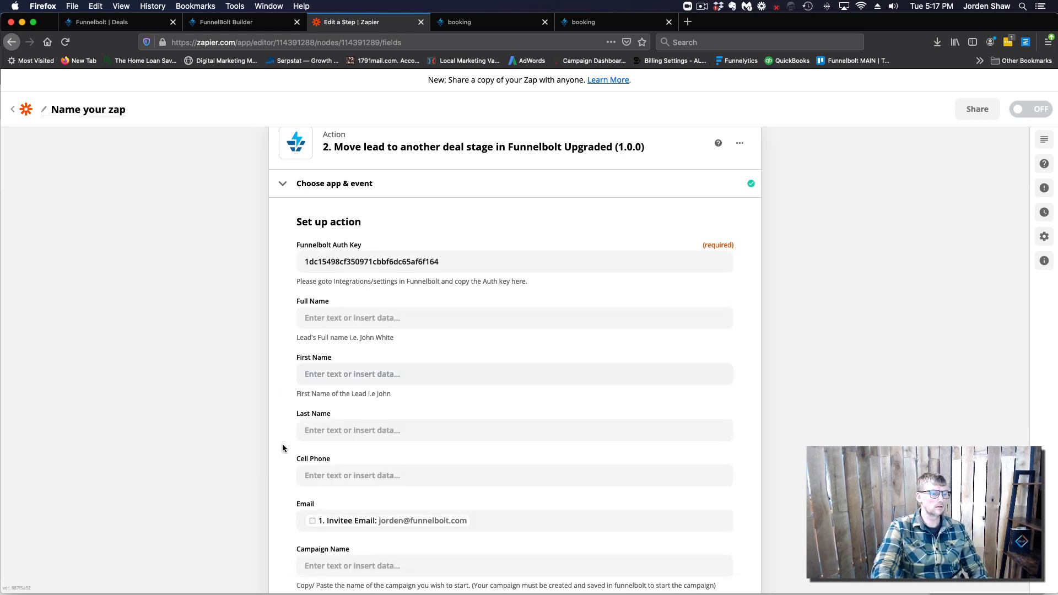
scroll(284, 441, down, 3)
scroll(288, 431, down, 3)
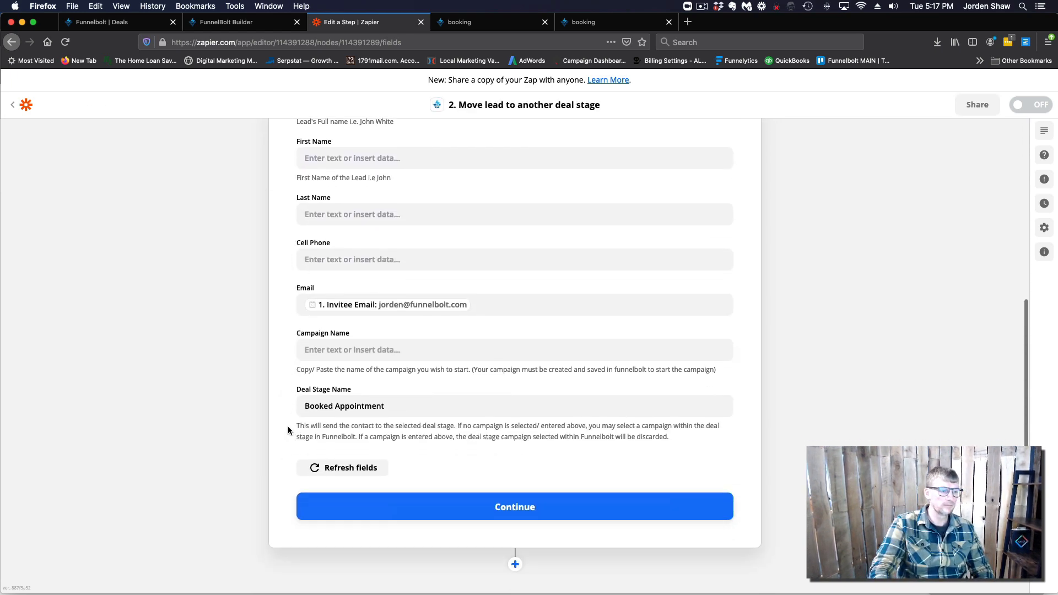
Test the action, sending a deal to FunnelBolt that returns 'contact submitted'
click(529, 488)
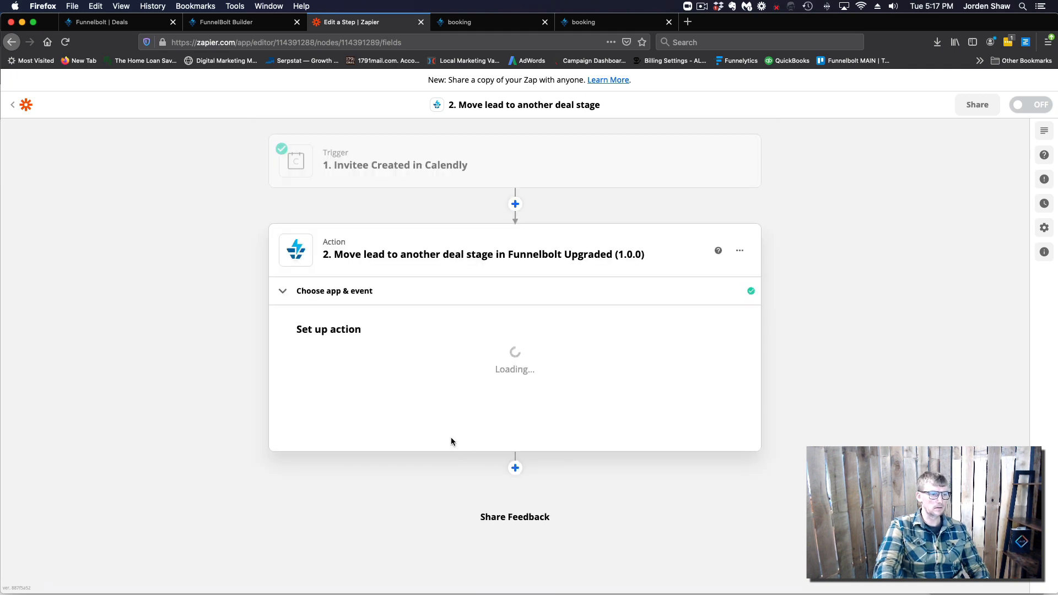
scroll(286, 417, down, 3)
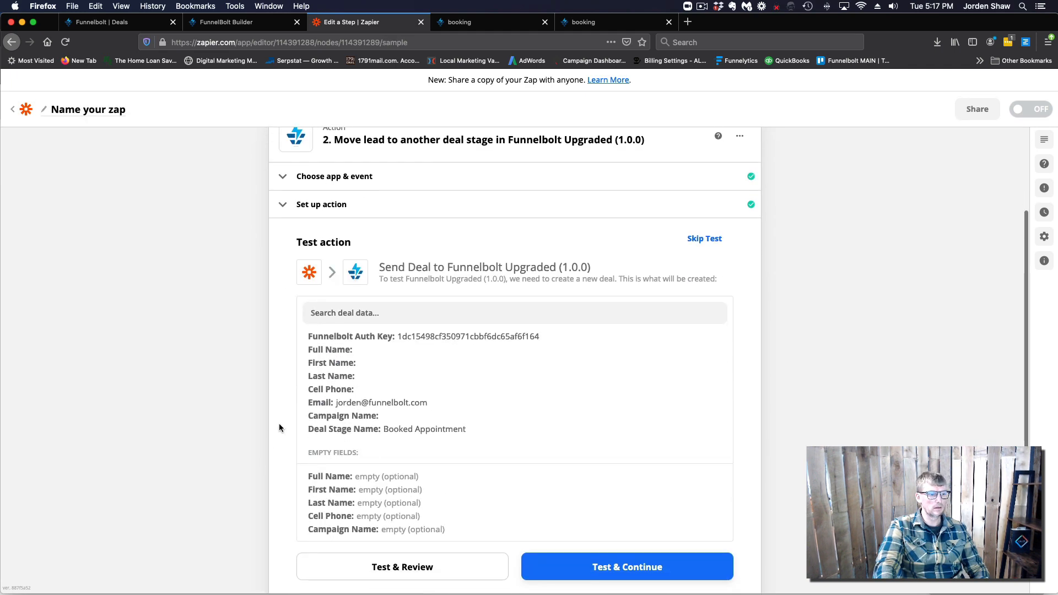
click(602, 571)
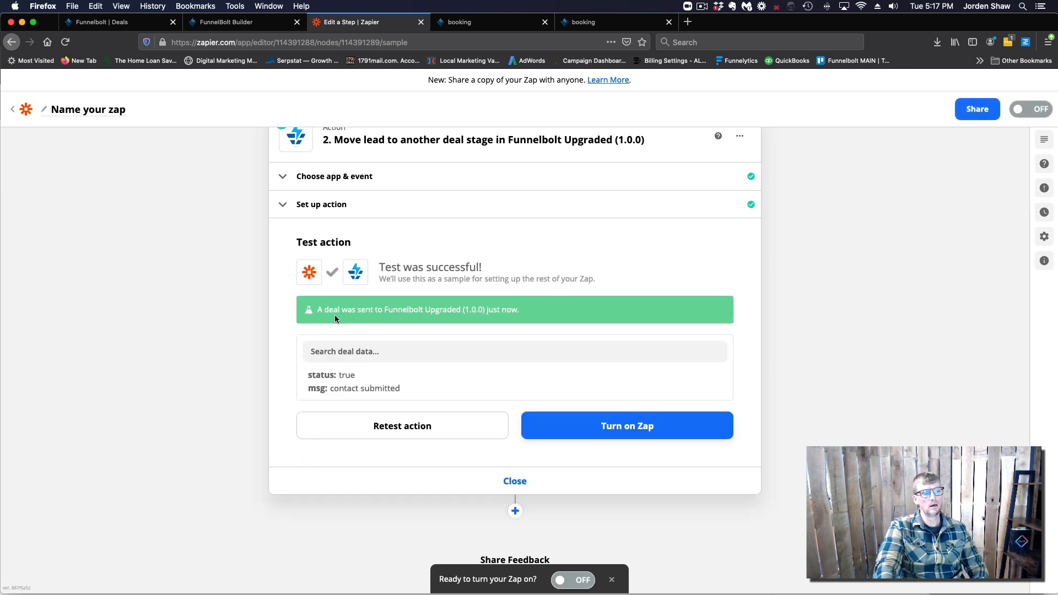
key(super+1)
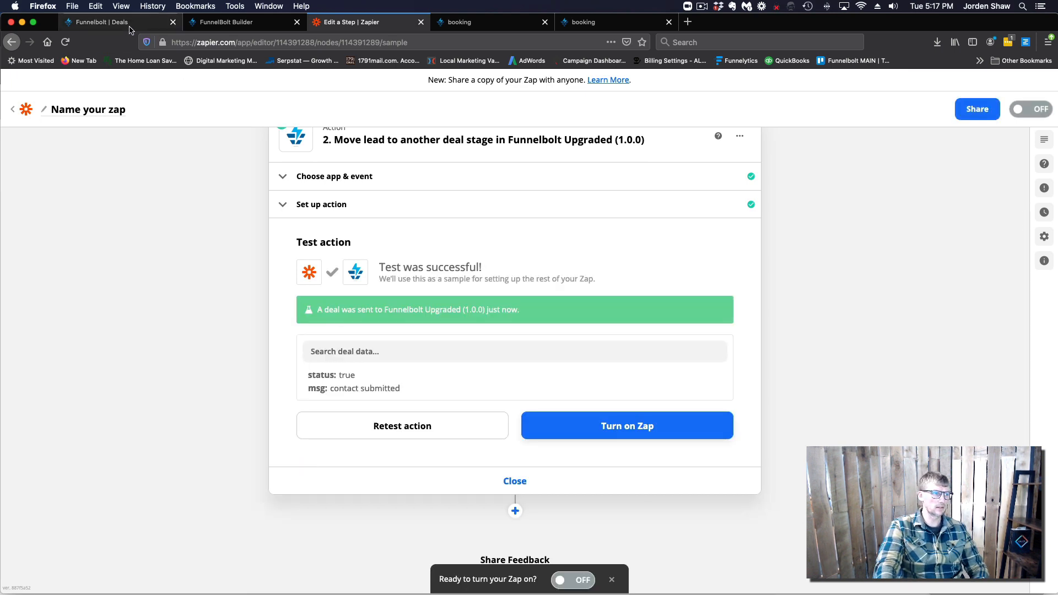
Reload the Deals board to see the test deal in Booked Appointment, then return to the builder
click(65, 42)
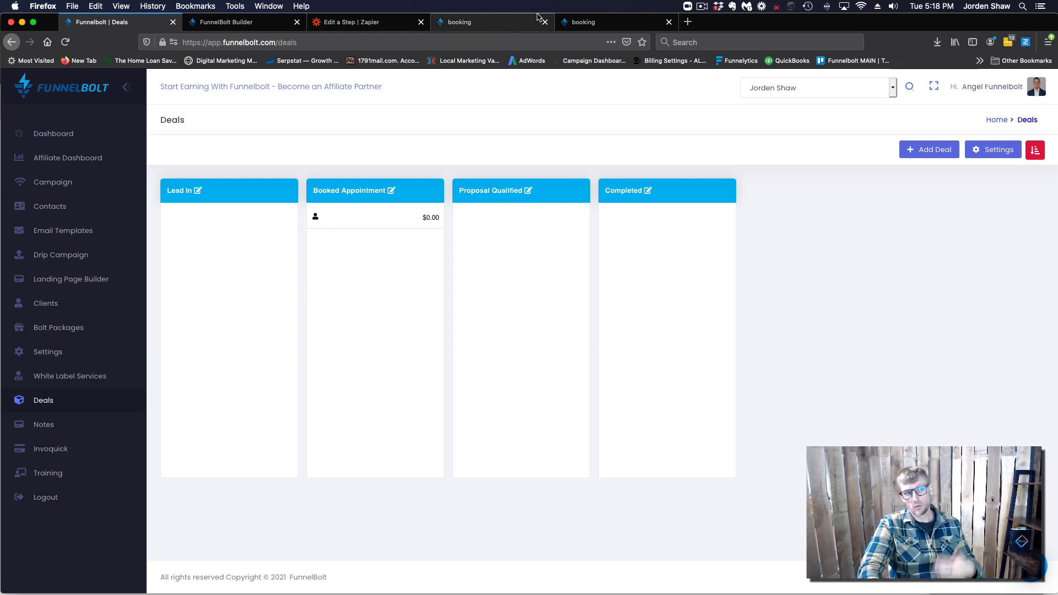
click(590, 23)
click(540, 22)
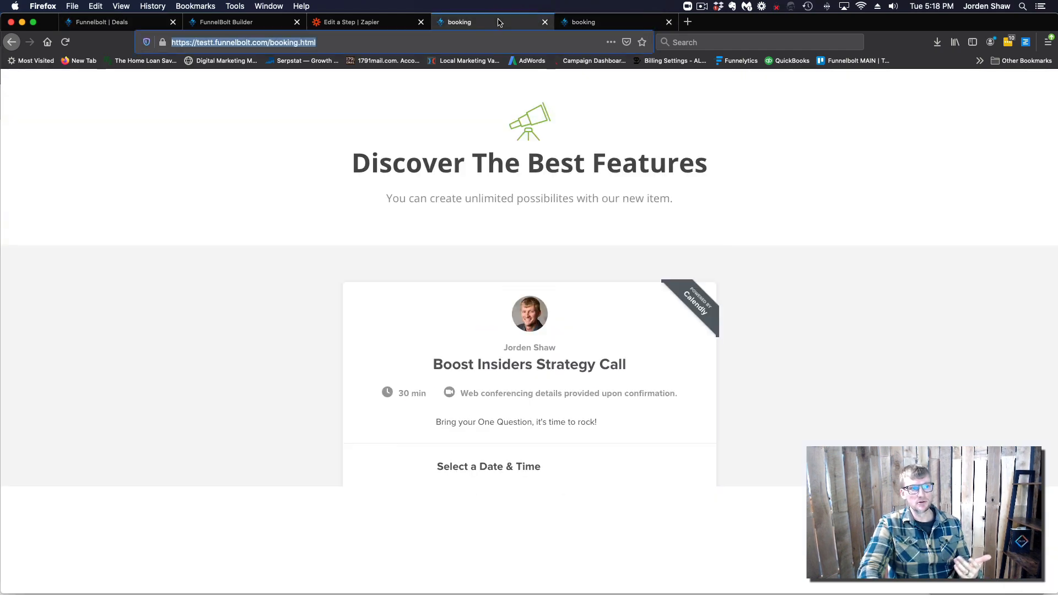
click(246, 26)
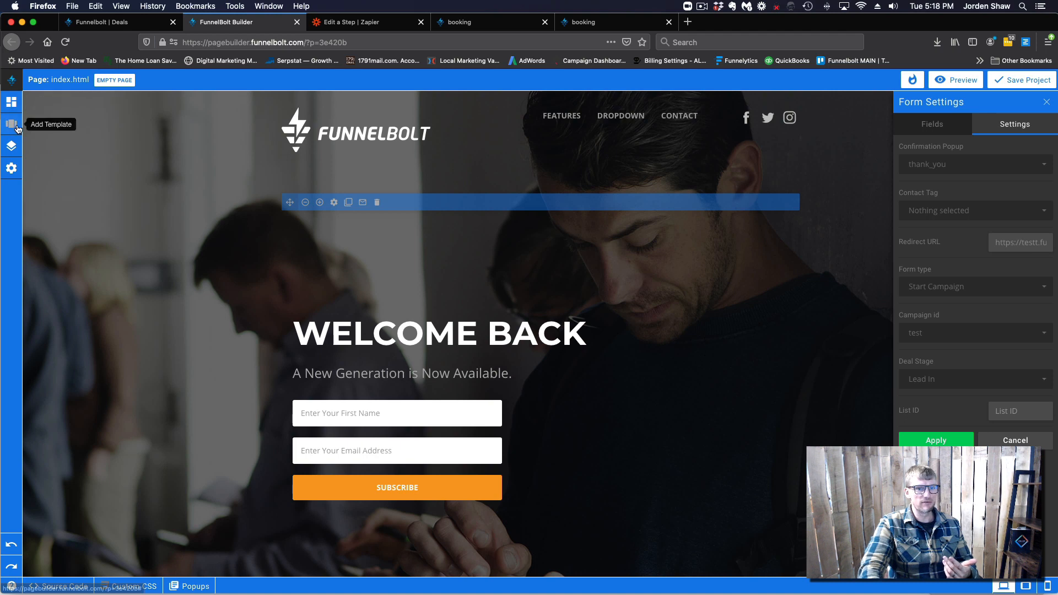
Add a new page to the funnel from the Pages list
click(11, 146)
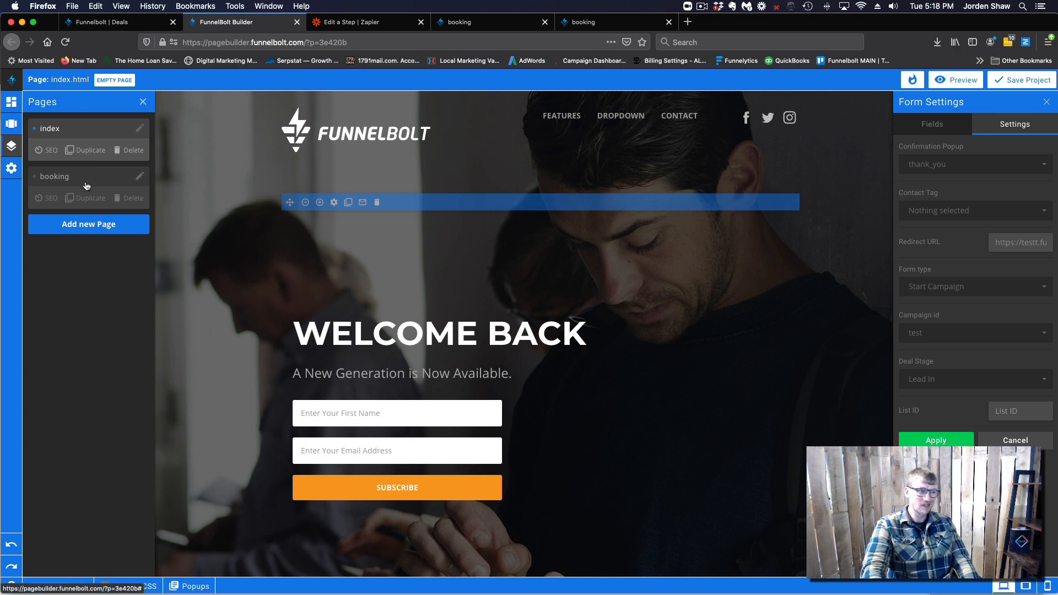
click(101, 227)
click(139, 224)
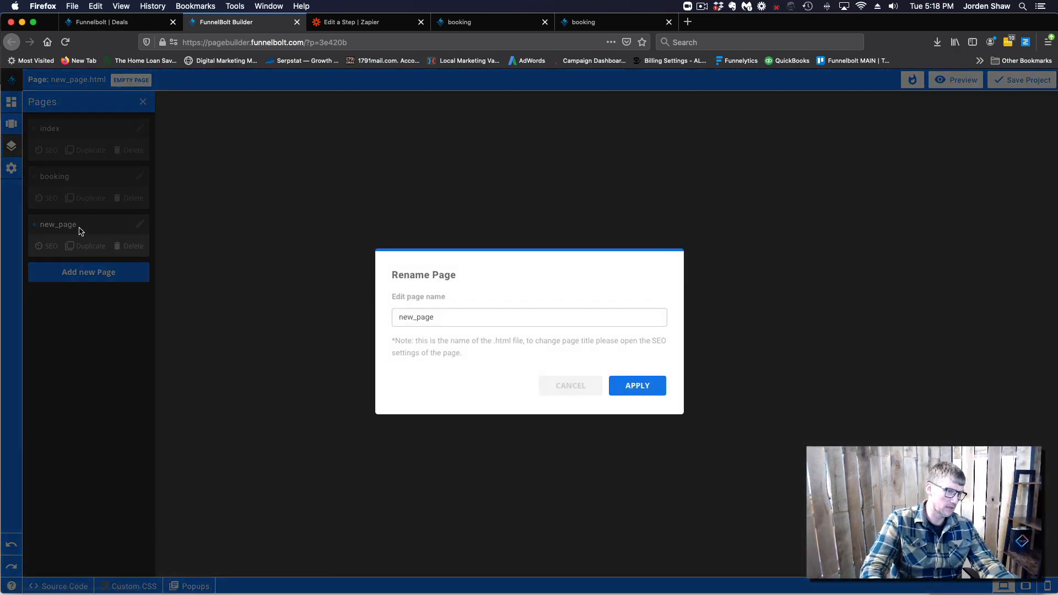
drag(439, 317, 373, 316)
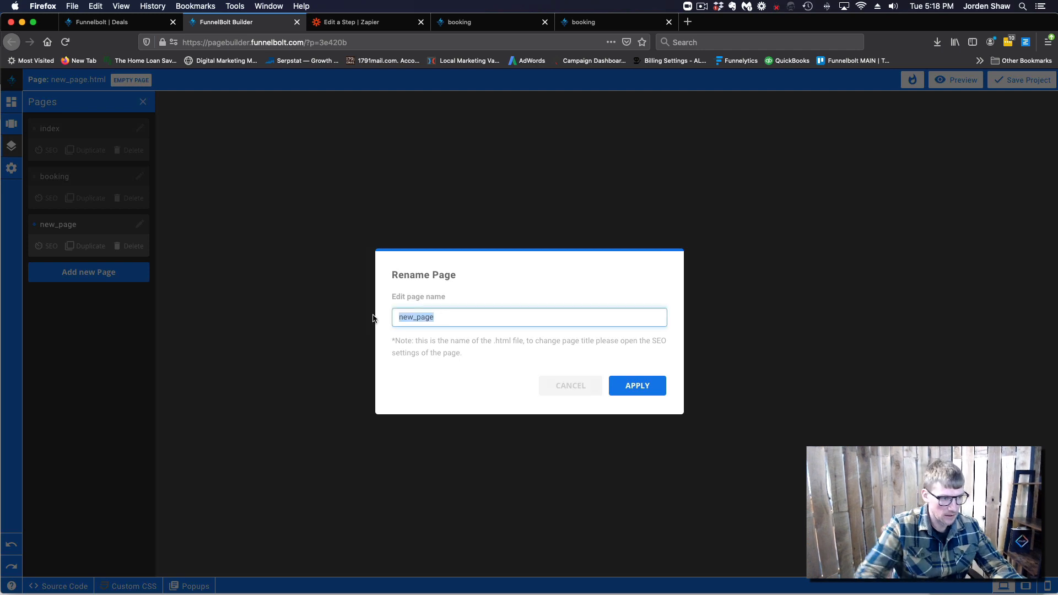
click(418, 318)
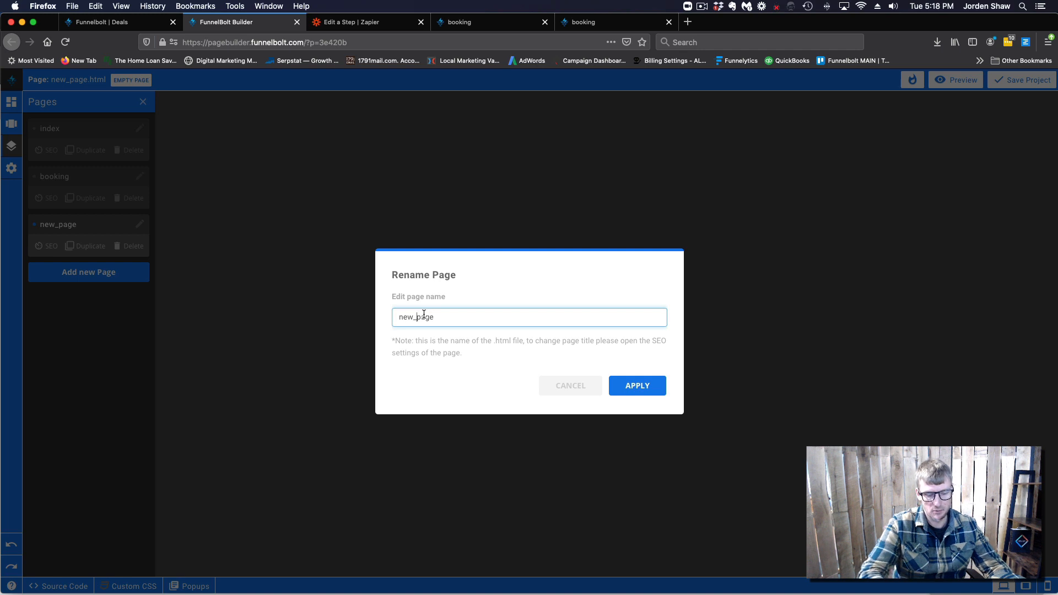
double_click(420, 312)
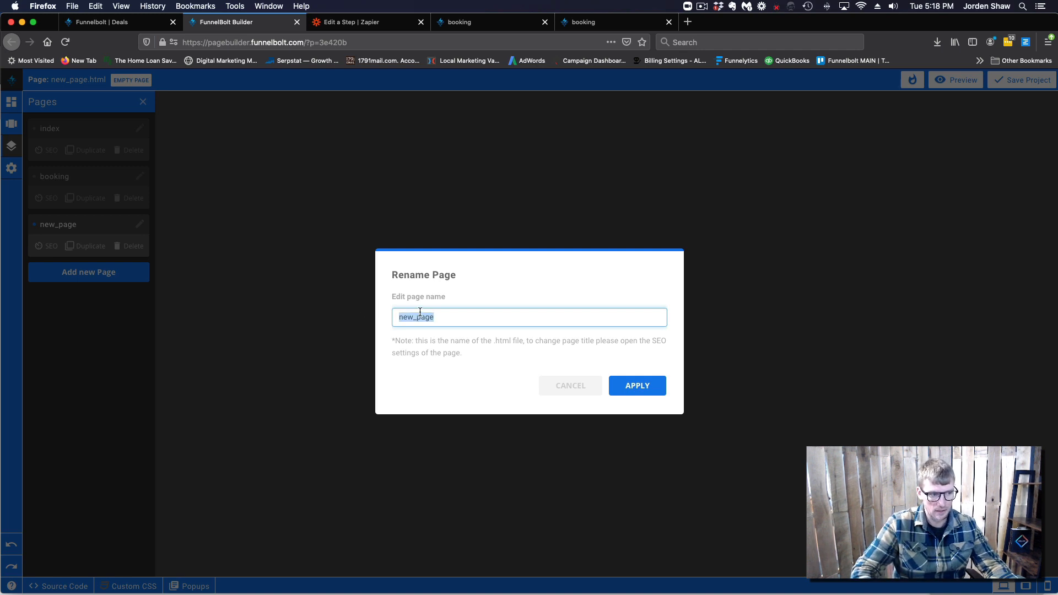
Rename the new page from new_page to confirmation_thankyou
click(588, 26)
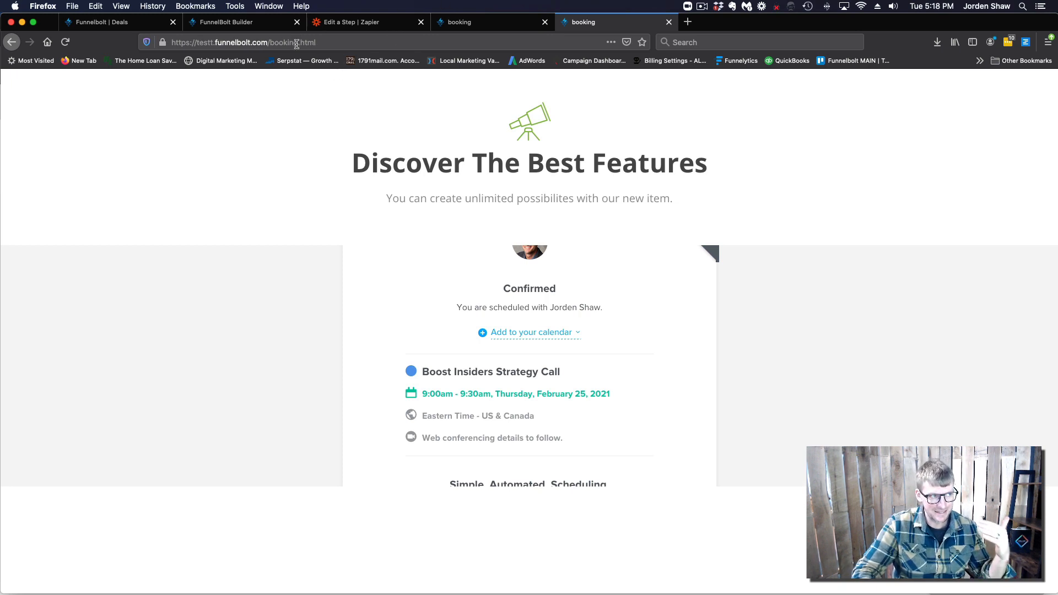
click(251, 29)
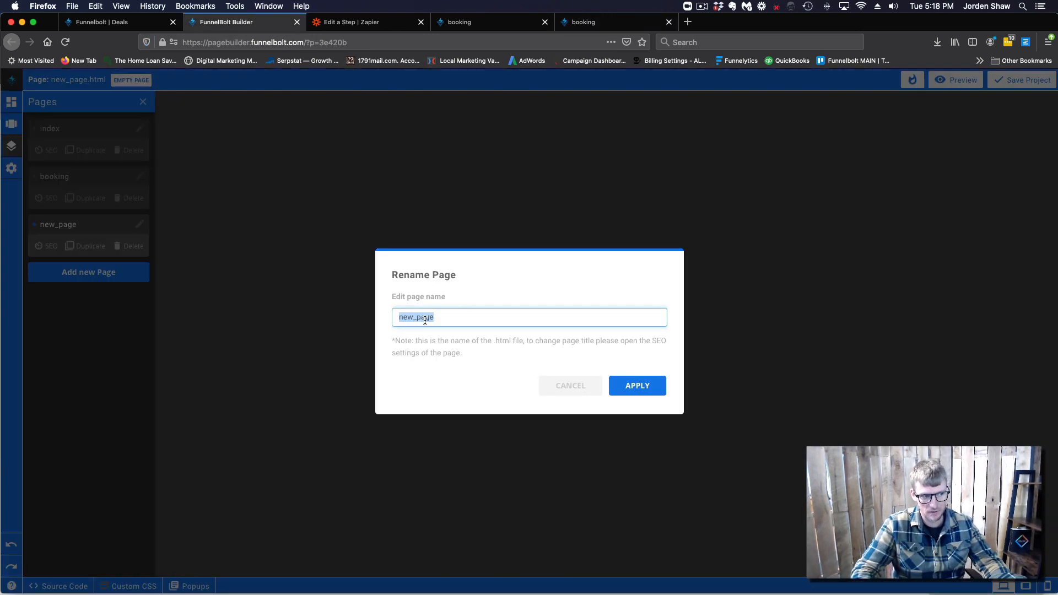
click(441, 319)
drag(440, 319, 390, 317)
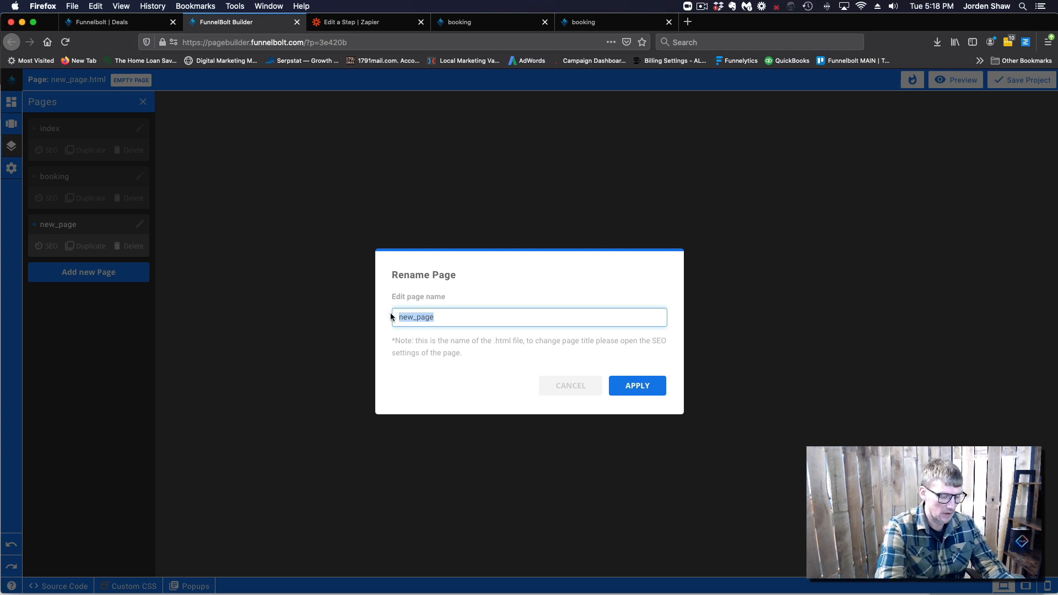
text(confirmation)
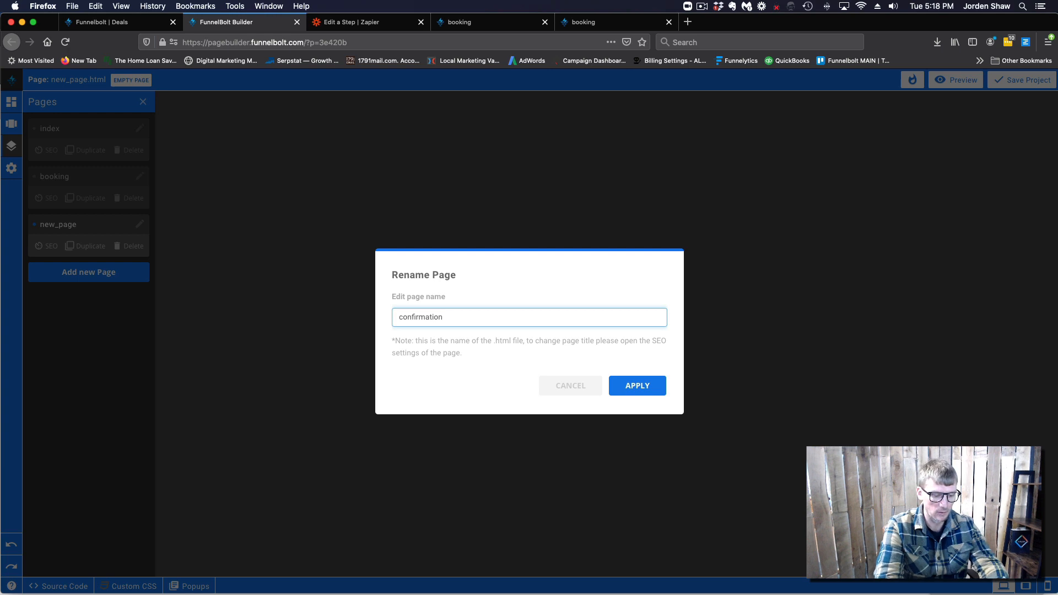
text(_th)
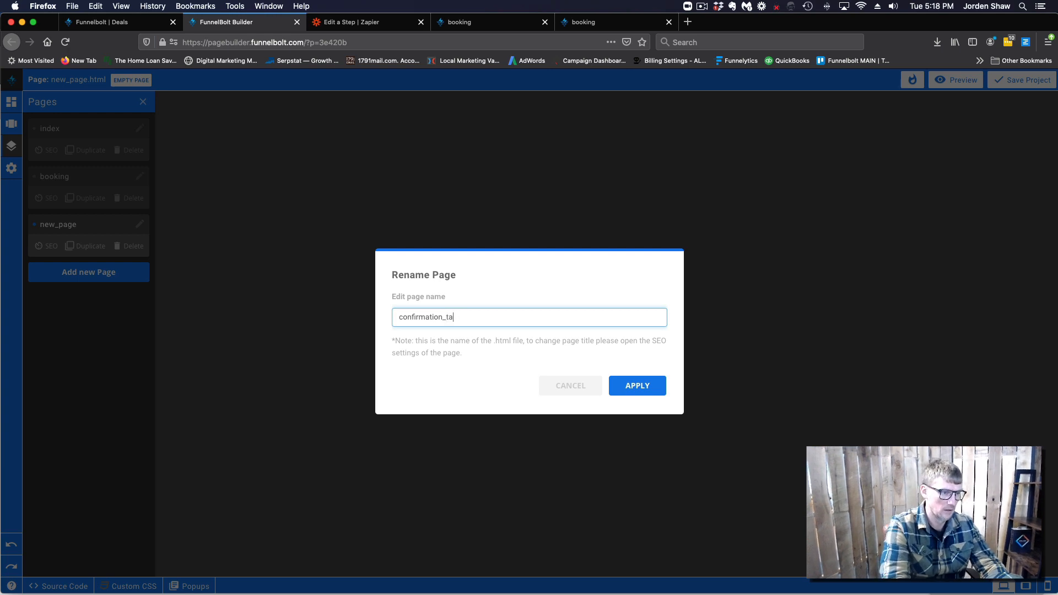
text(ankyou)
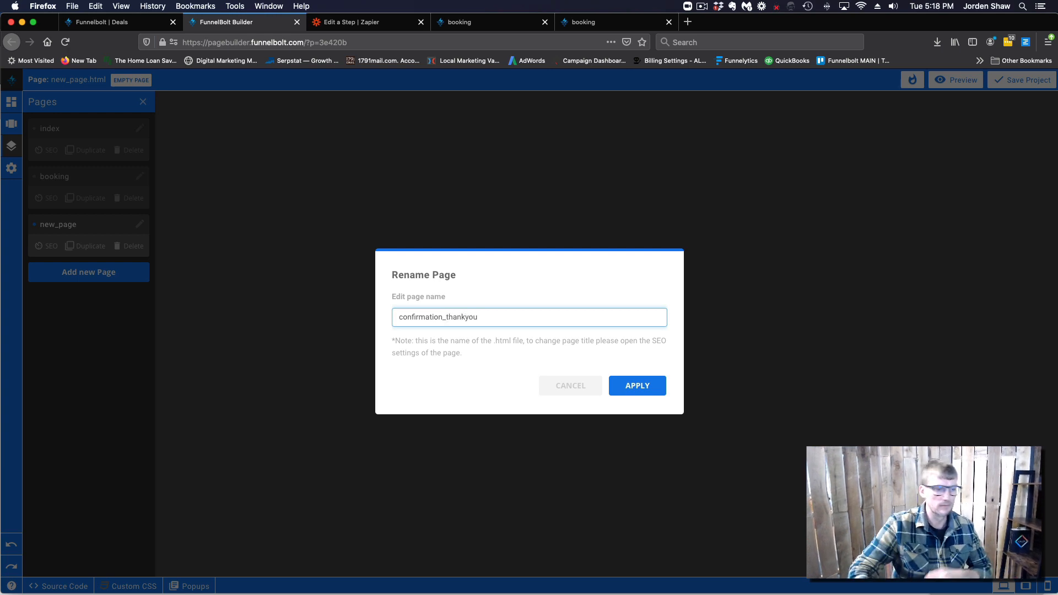
click(635, 384)
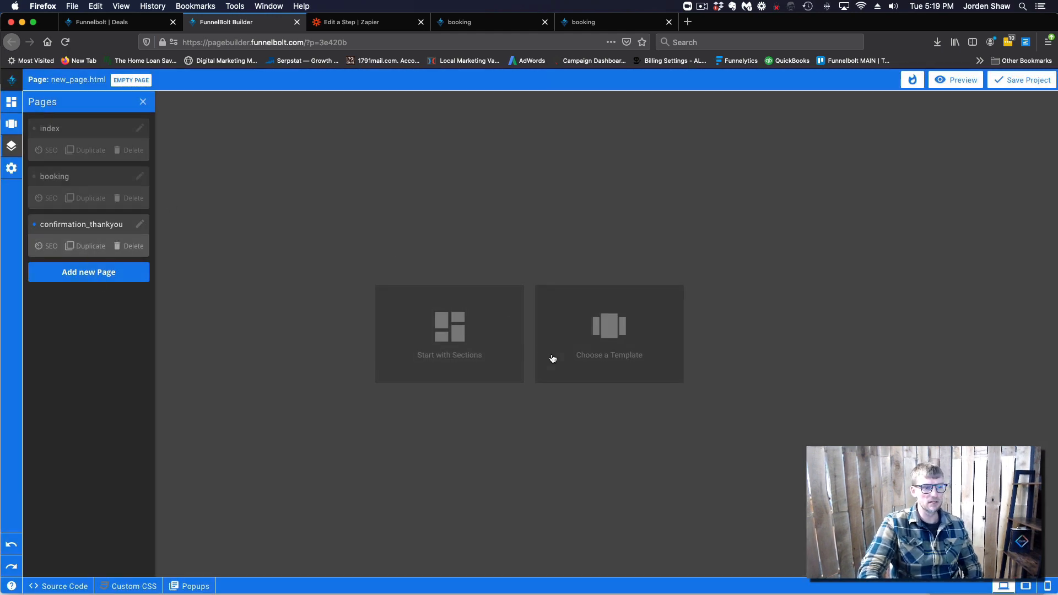
click(464, 338)
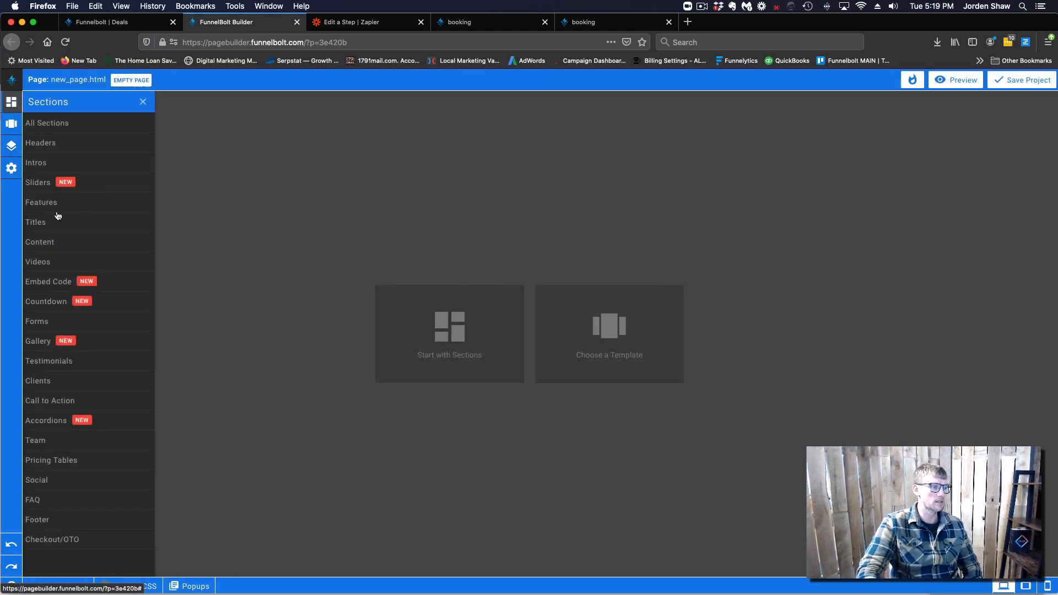
Add a title section headed 'Thanks for Booking!' to the page and save the project
click(50, 223)
drag(77, 218, 469, 211)
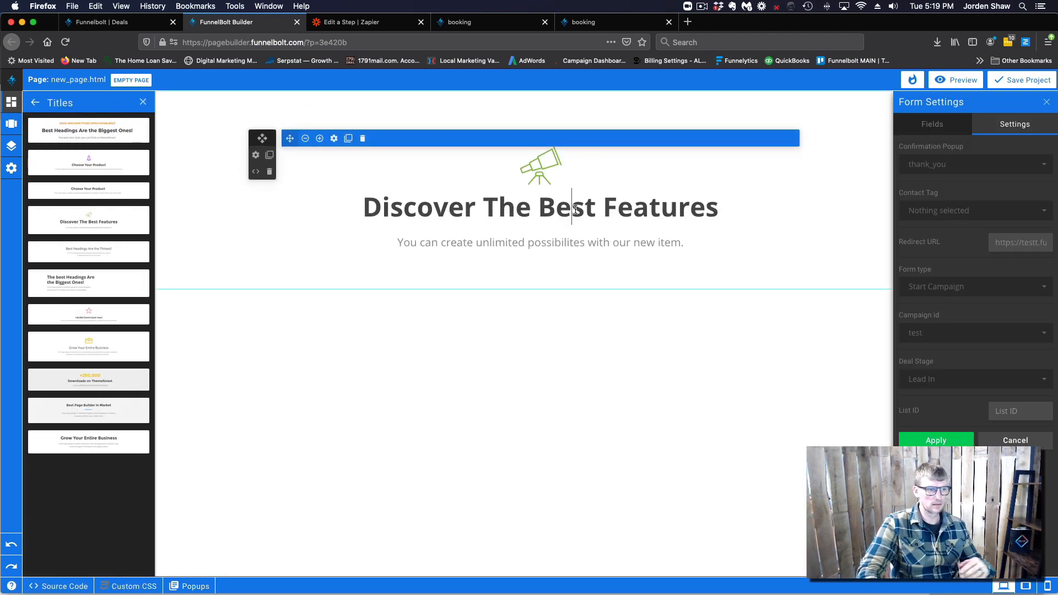
drag(717, 213, 360, 211)
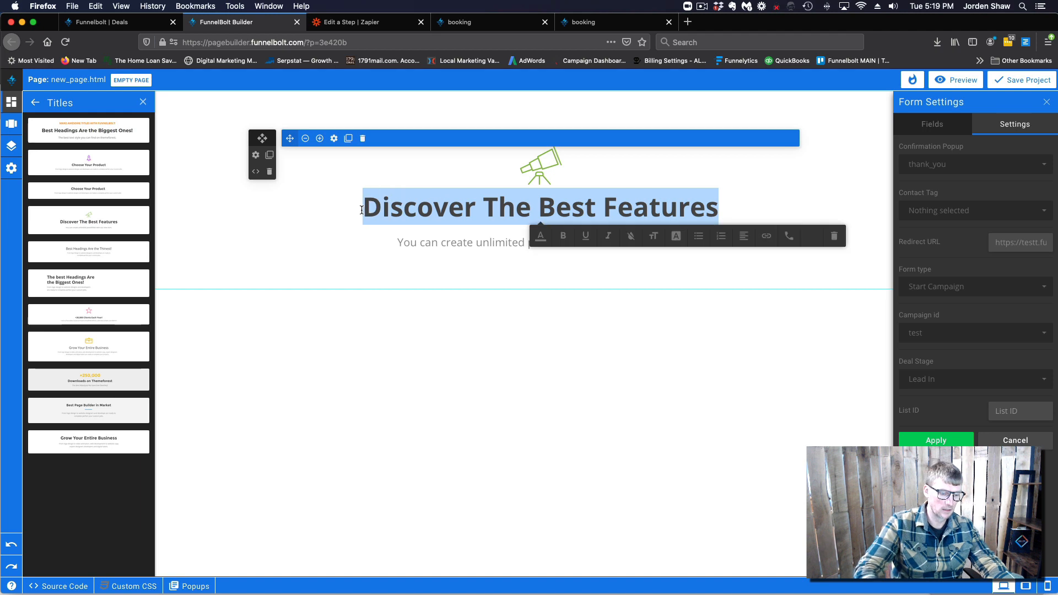
text(Thanks for Booking!)
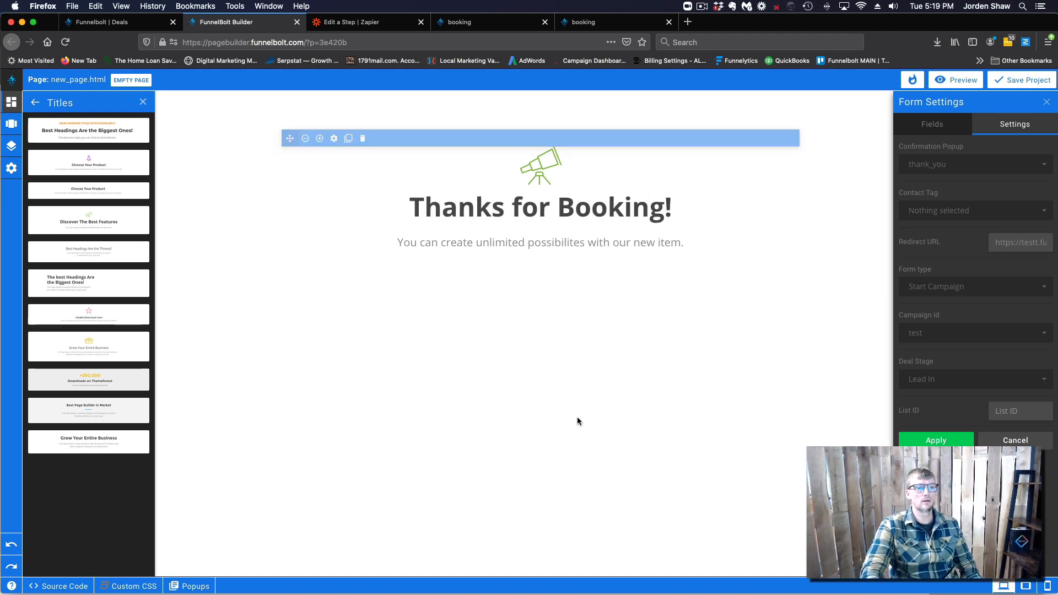
click(1013, 84)
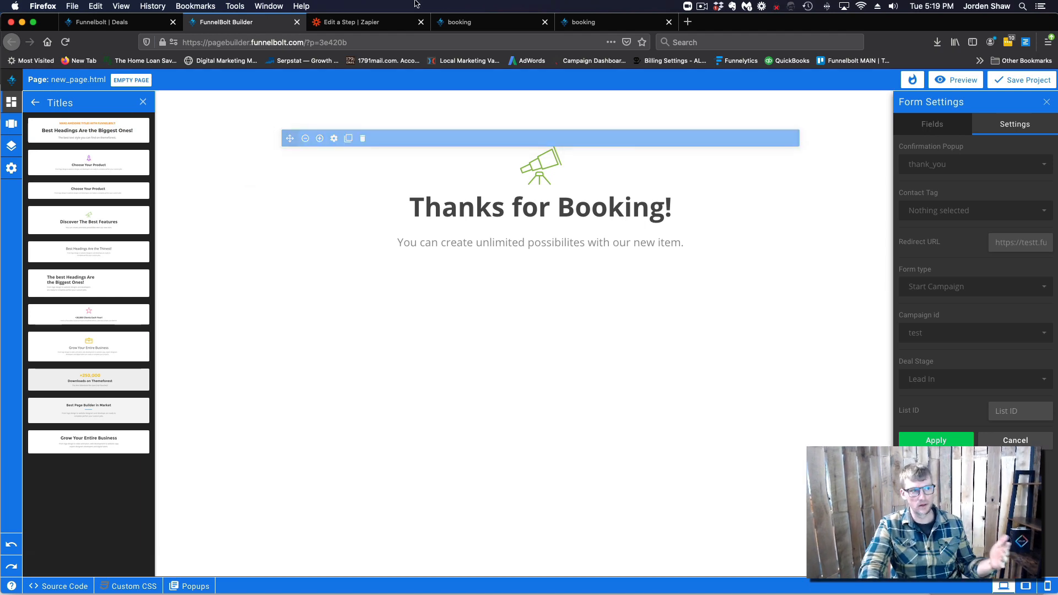
Review the live booking page and the booking confirmation page
click(460, 22)
scroll(508, 323, down, 5)
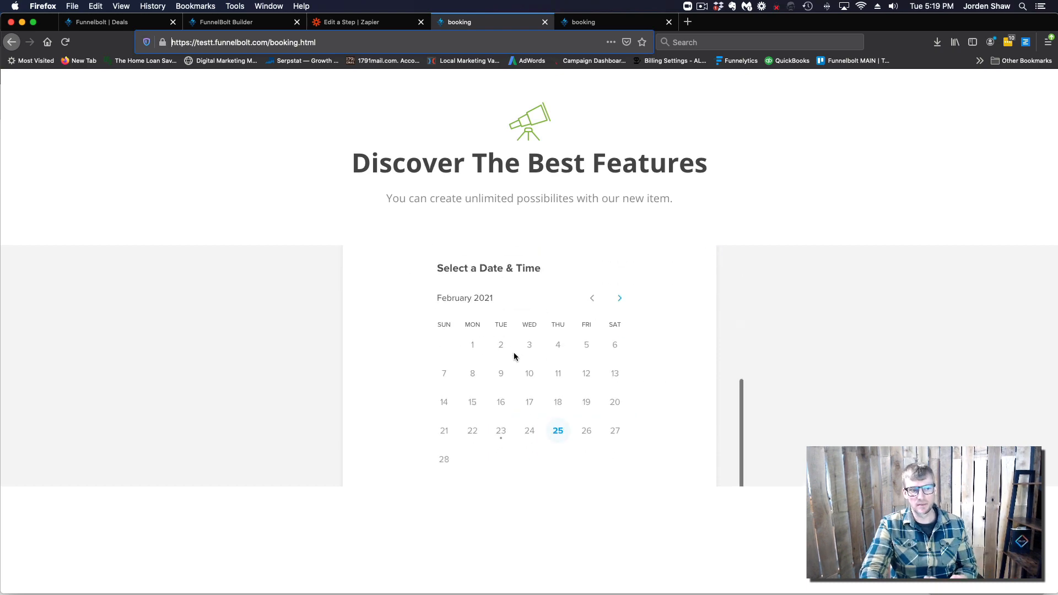
scroll(514, 356, up, 5)
scroll(515, 358, down, 5)
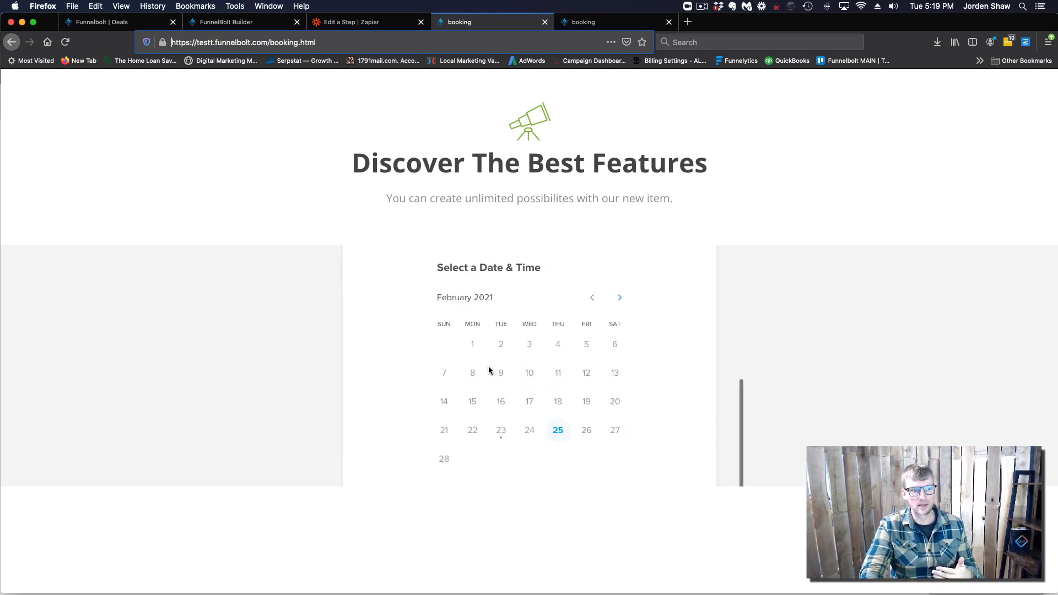
scroll(489, 368, up, 5)
scroll(489, 367, down, 5)
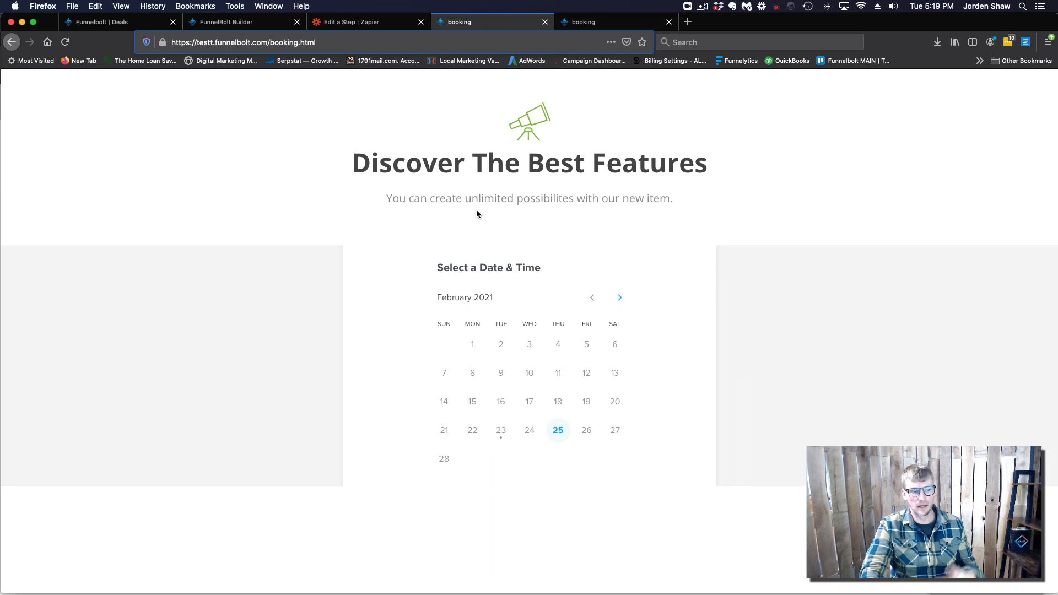
scroll(602, 413, up, 5)
click(621, 25)
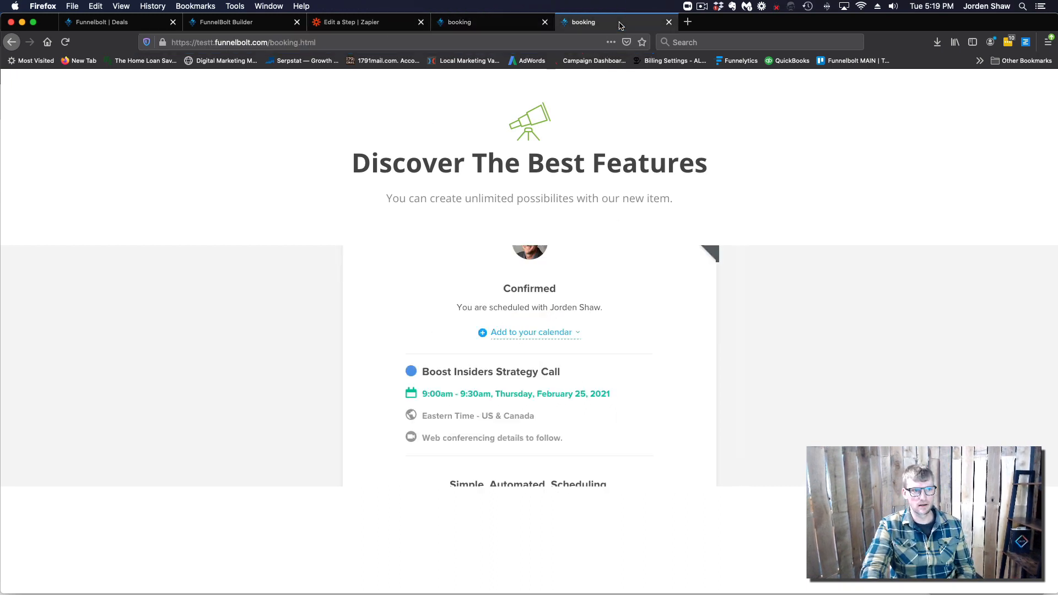
Check the Zapier test result and the funnel's Pages list, then bring up the Deals board
click(325, 23)
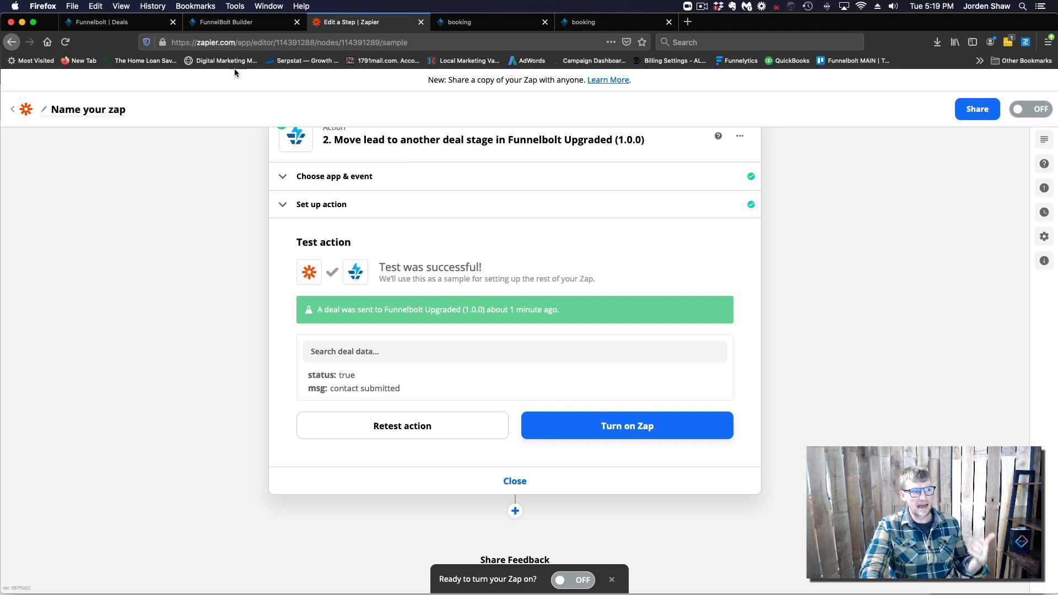
click(139, 22)
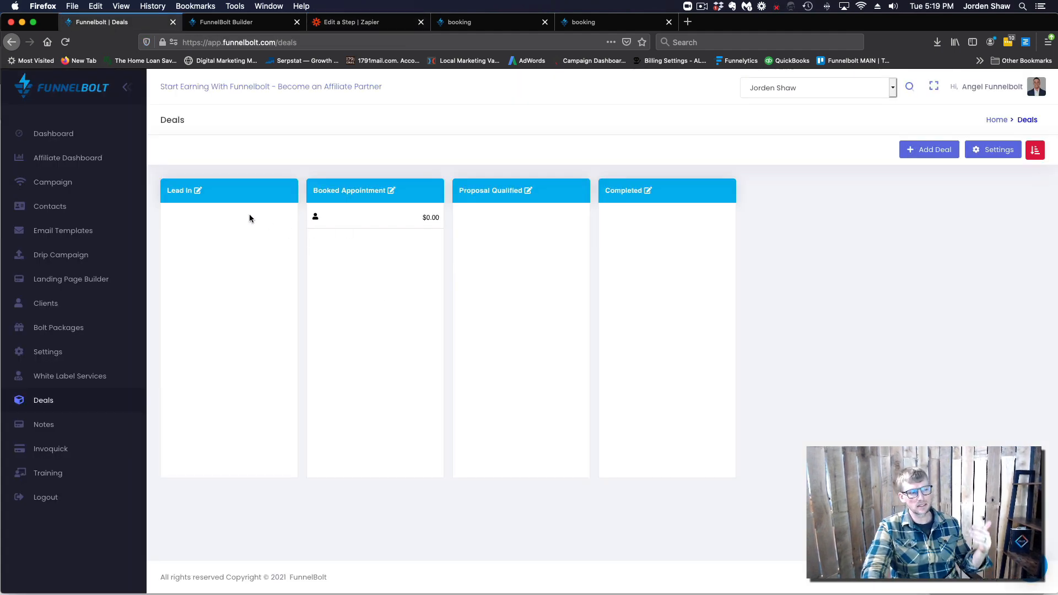
click(459, 22)
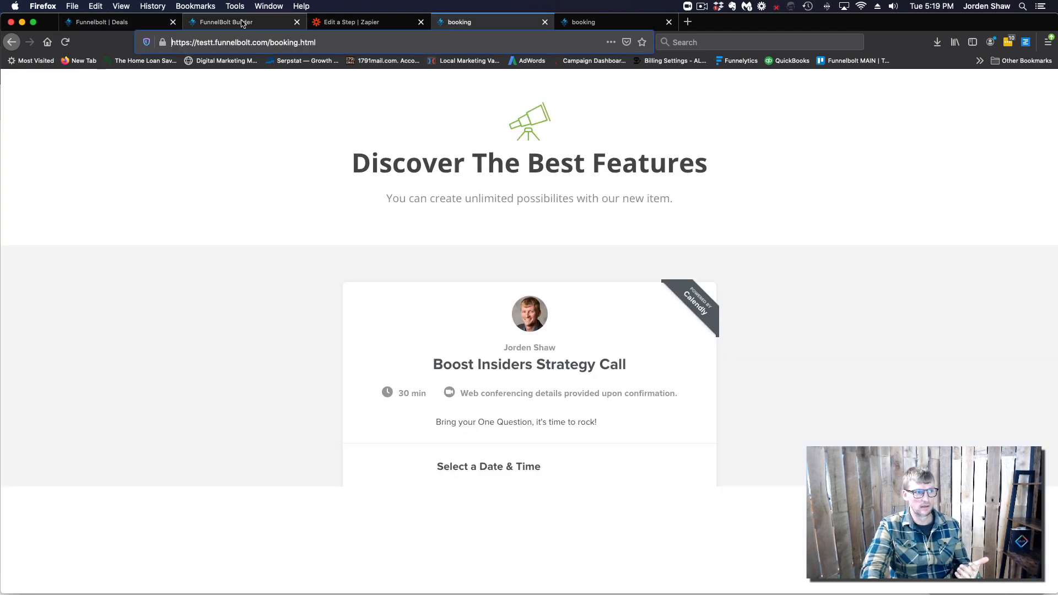
click(242, 22)
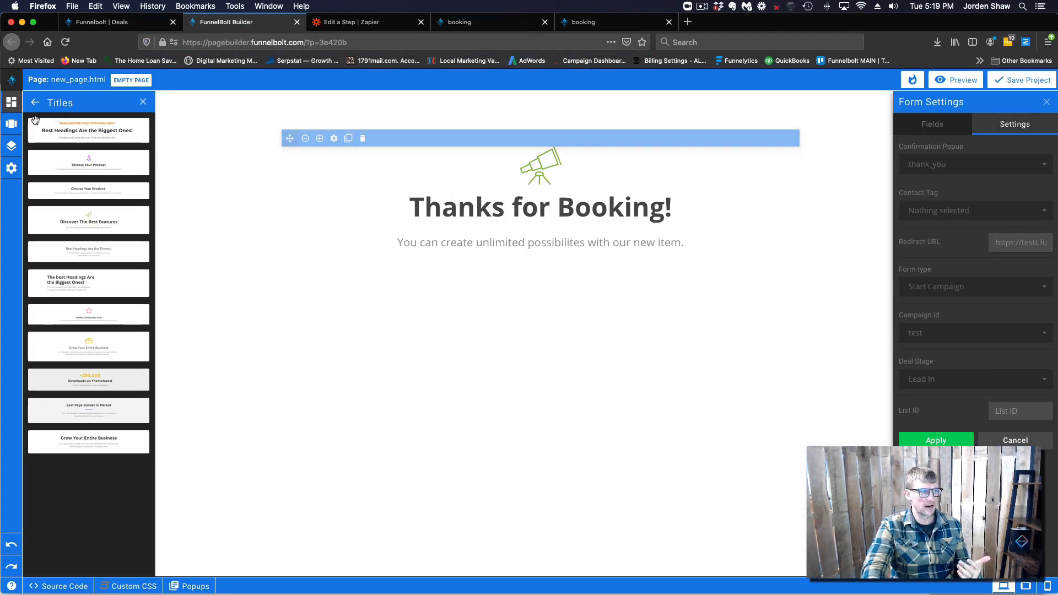
click(11, 145)
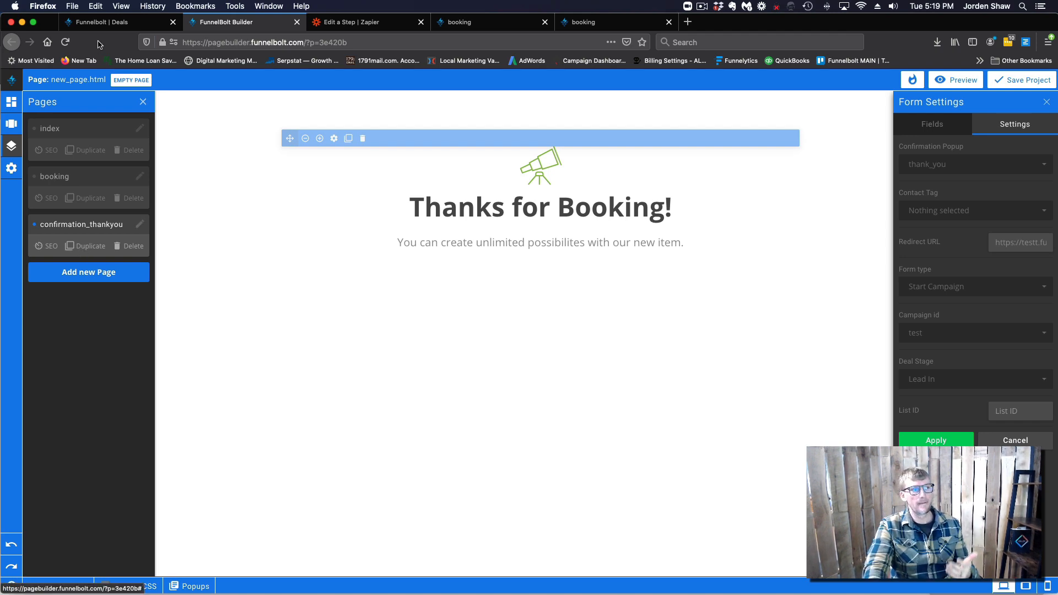
click(129, 23)
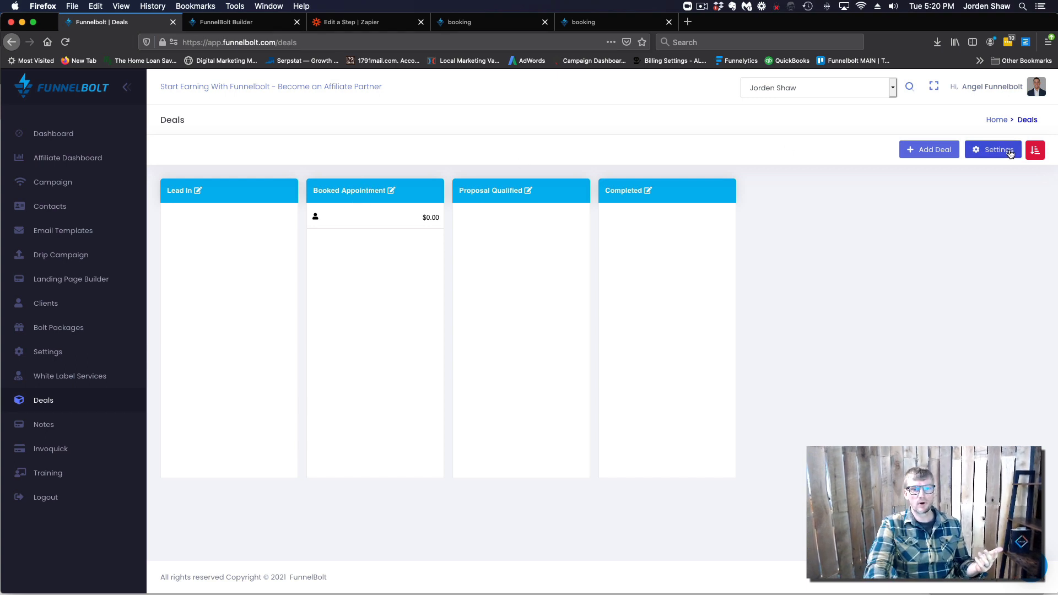
Open the Deal Stages settings from the Deals board
click(993, 149)
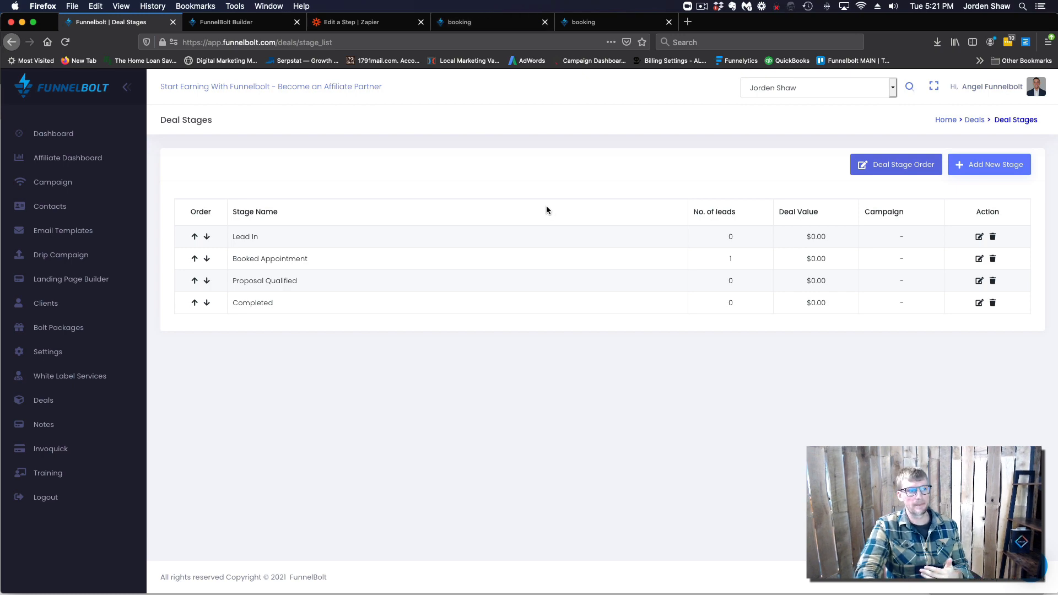
Open the contact details of the deal card in the Booked Appointment column
click(351, 26)
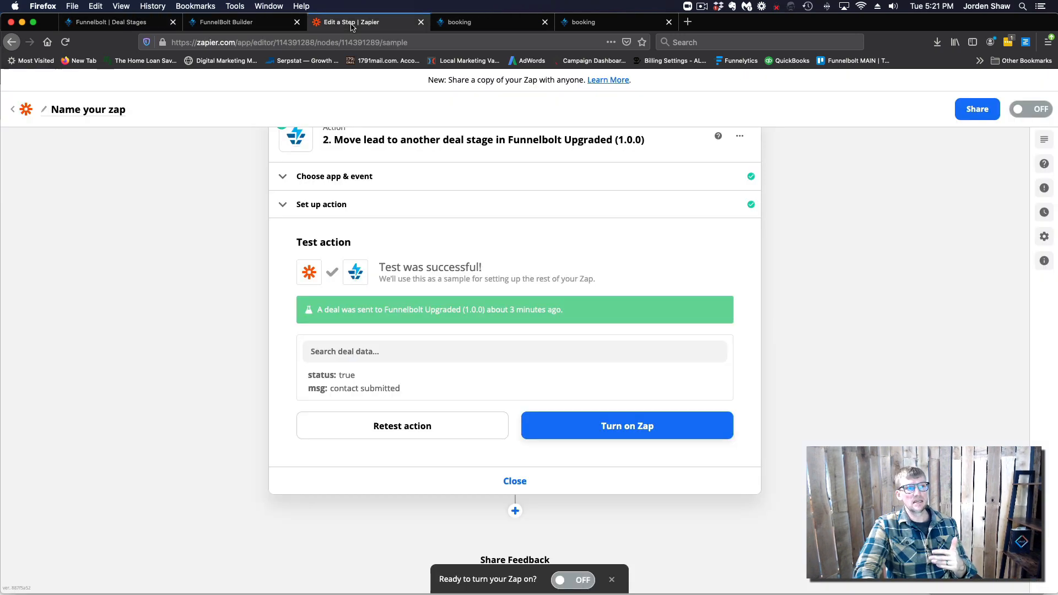
click(110, 22)
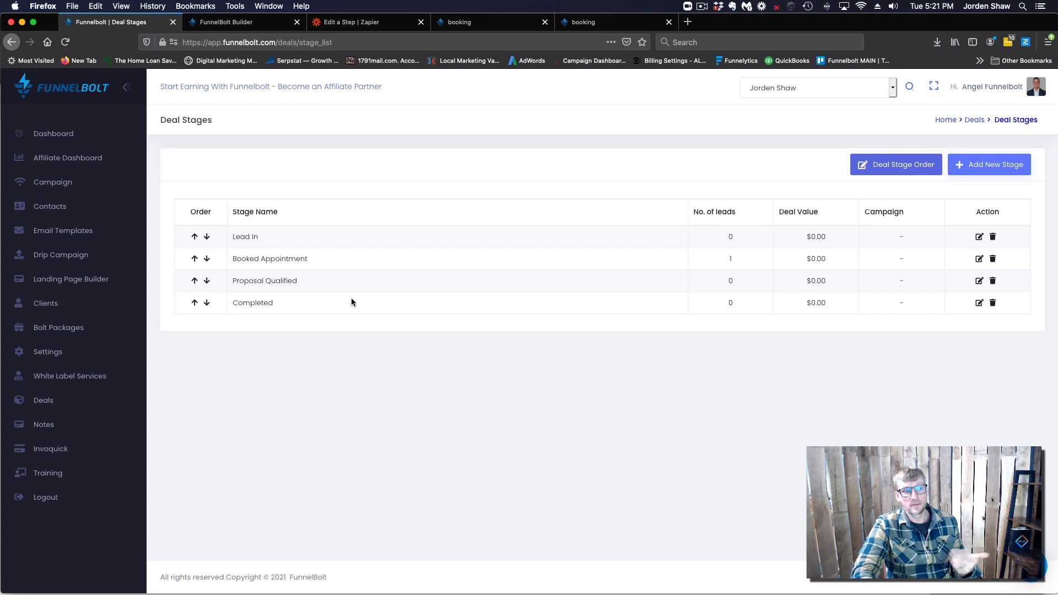
click(46, 409)
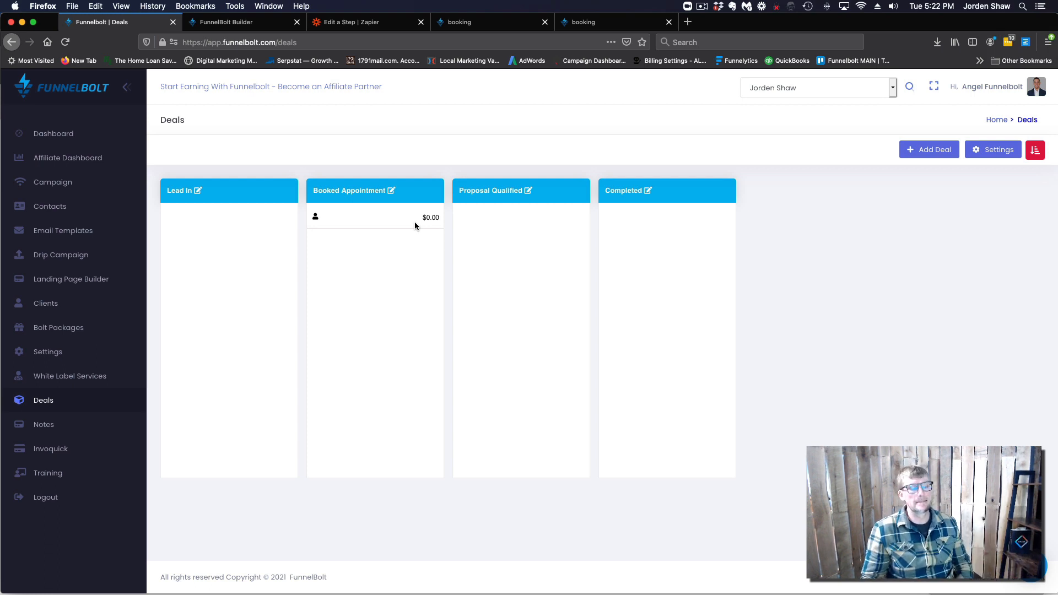
click(398, 214)
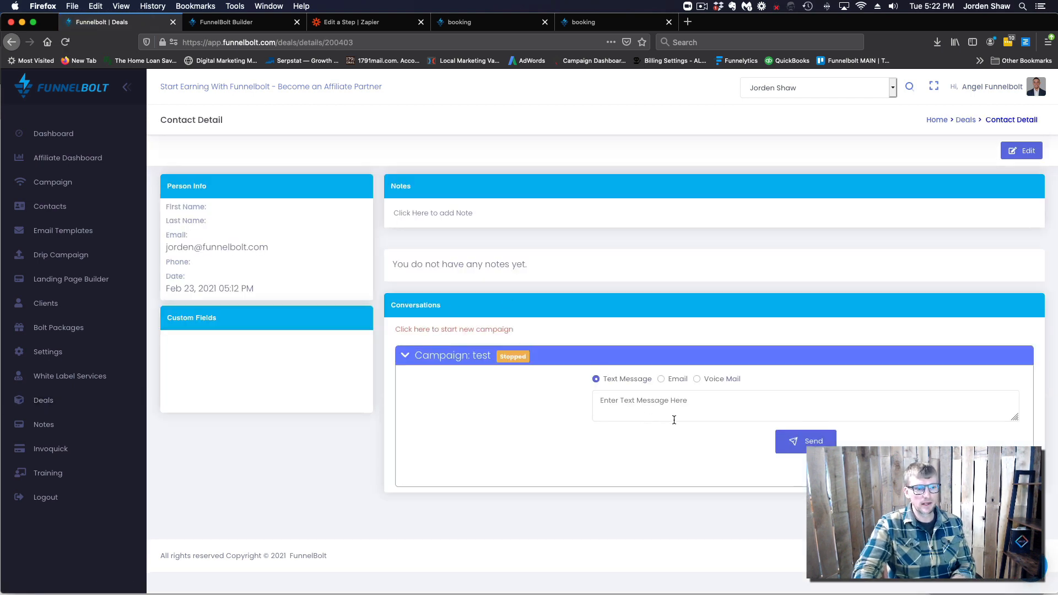
Type a text message asking the lead about the form they submitted
click(634, 401)
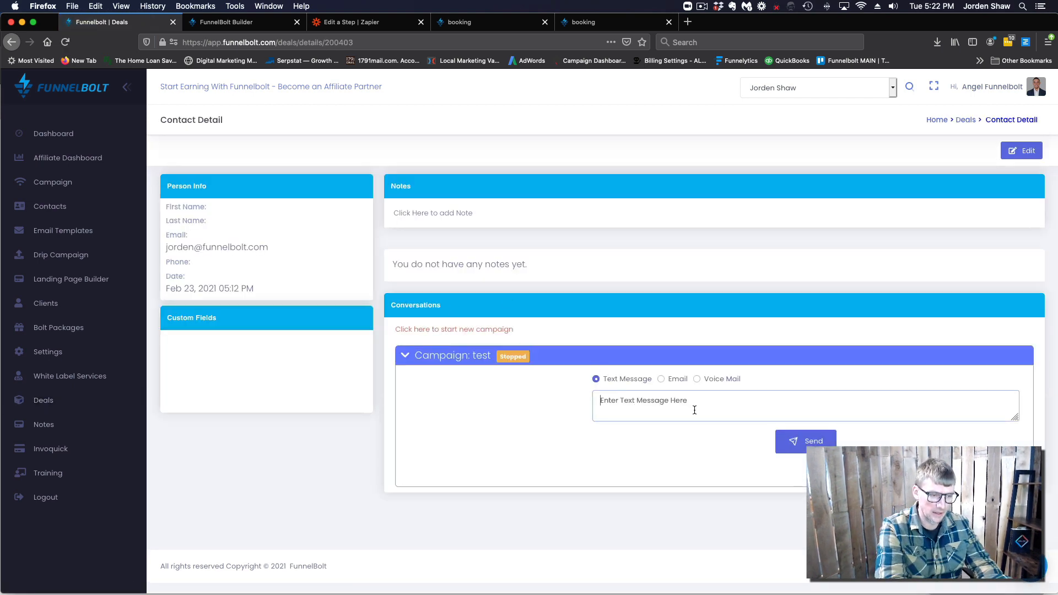
text(hey,)
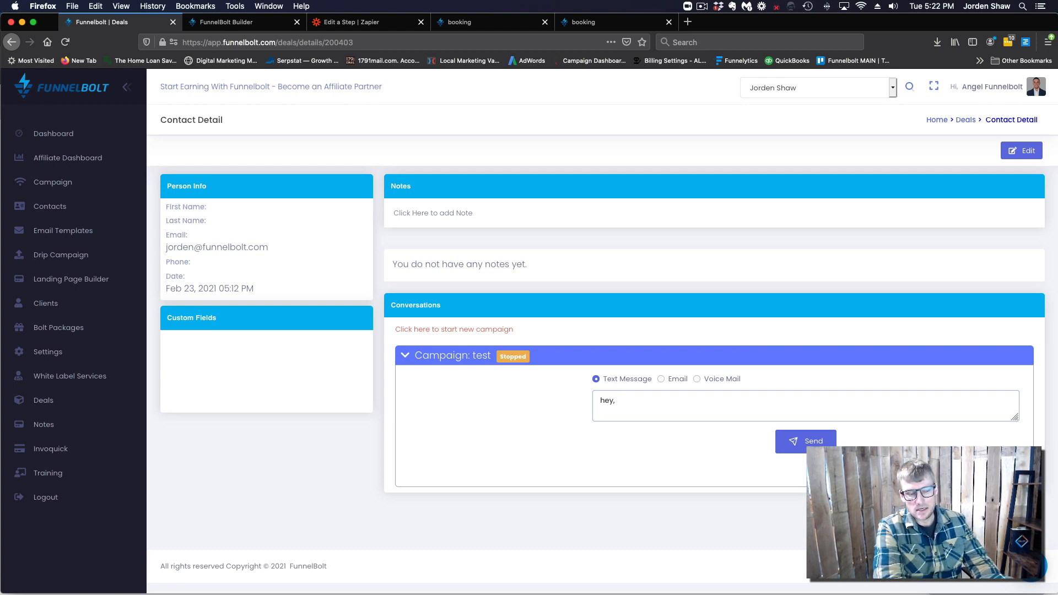
text( had a)
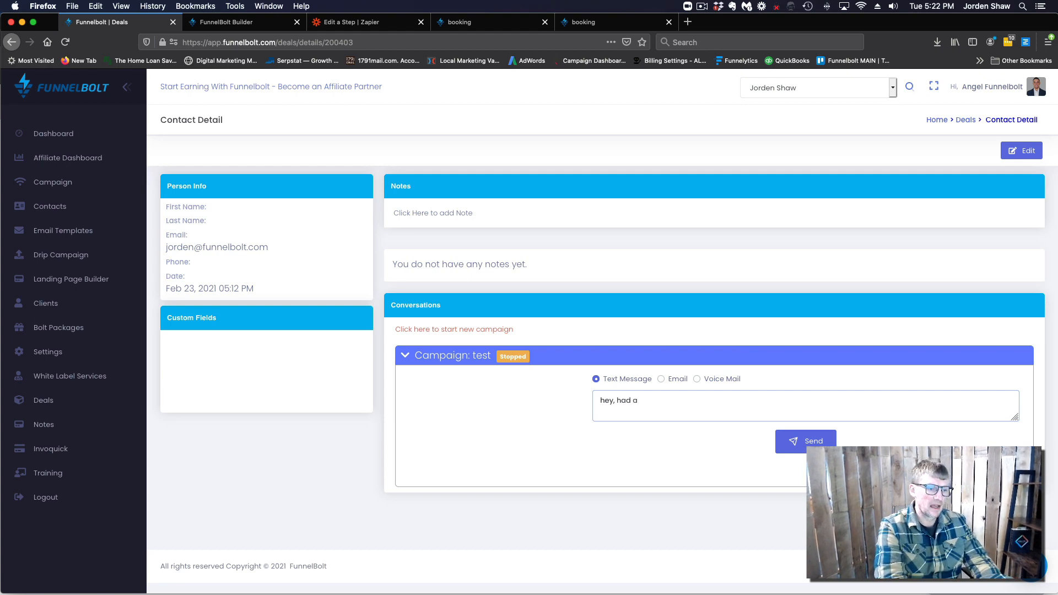
text( question on the)
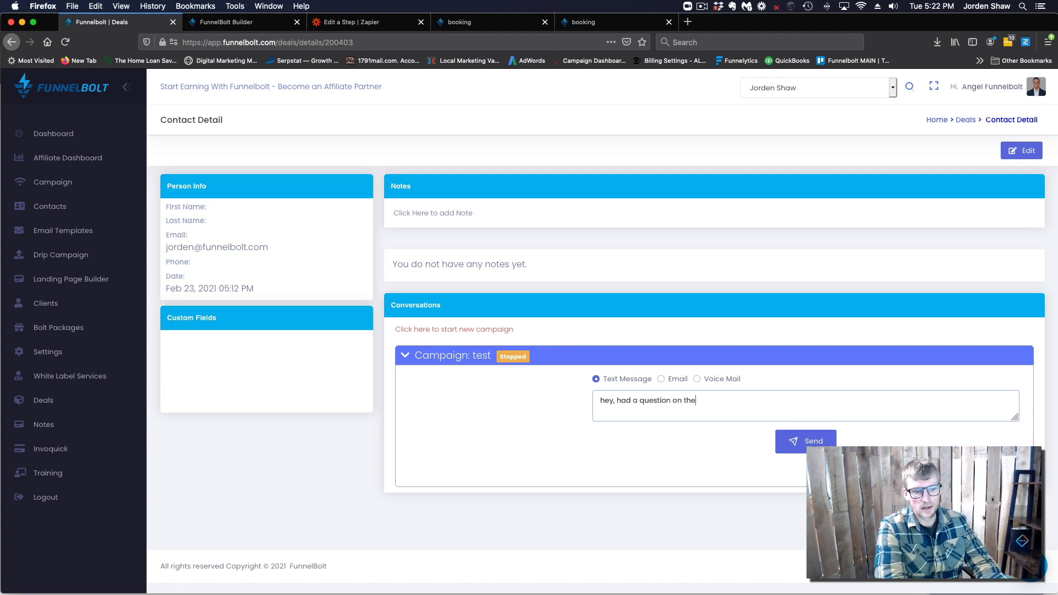
text( form you sub)
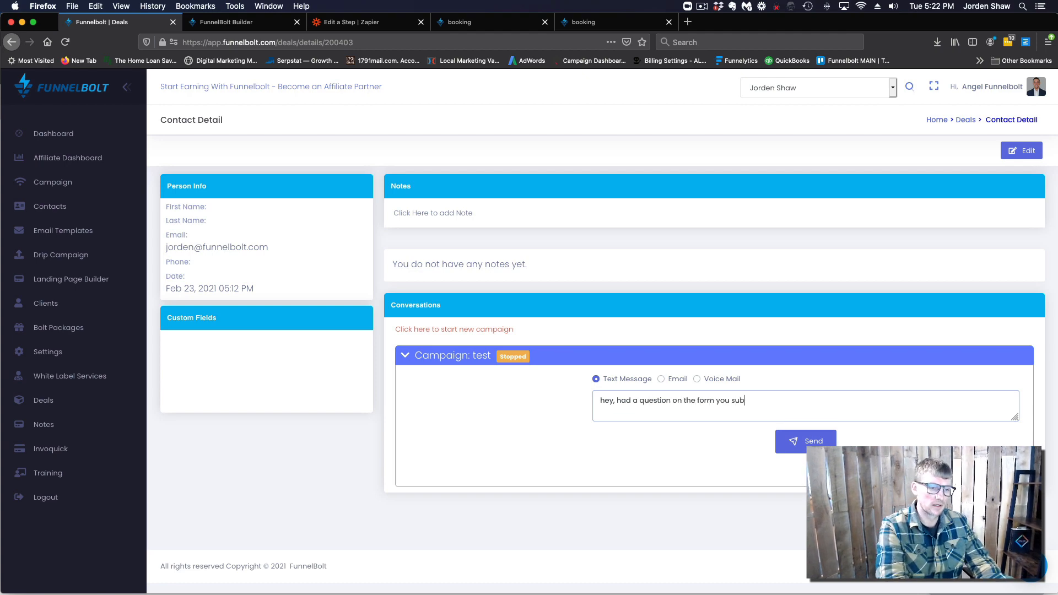
text(mitted. )
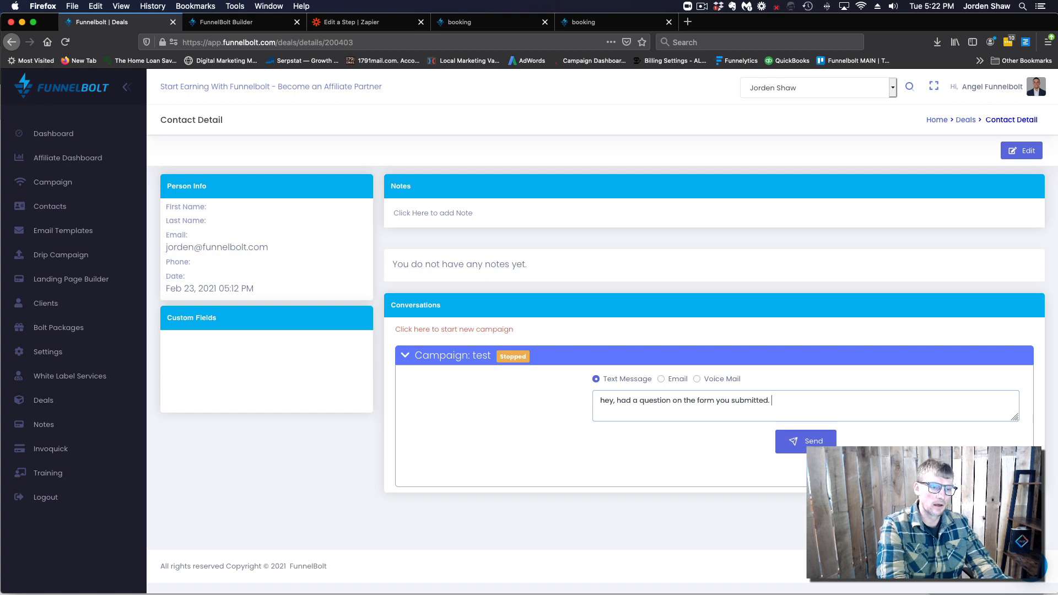
text(could youh)
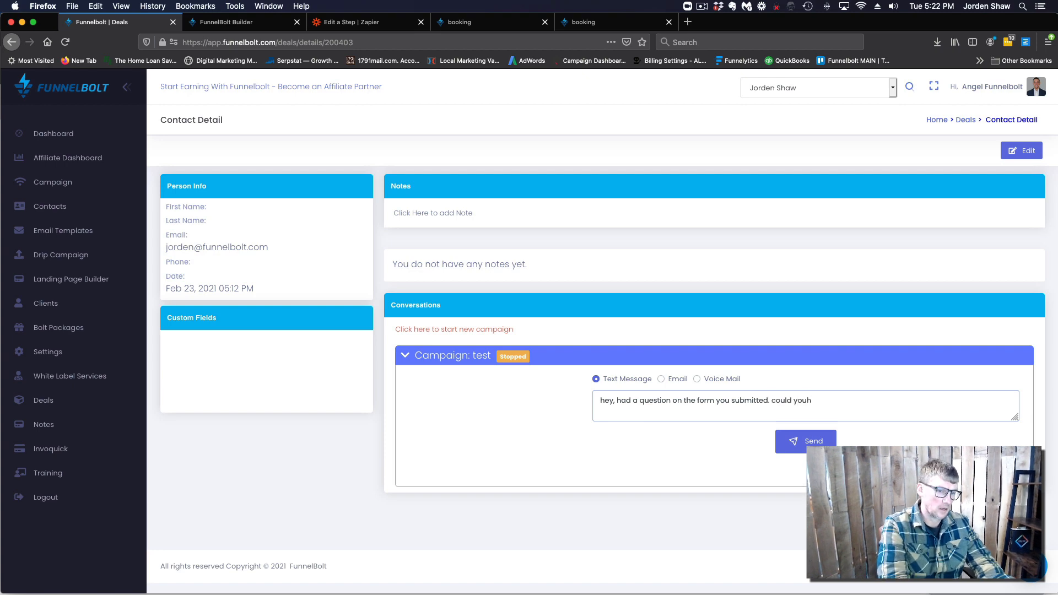
key(BackSpace)
text( help me un)
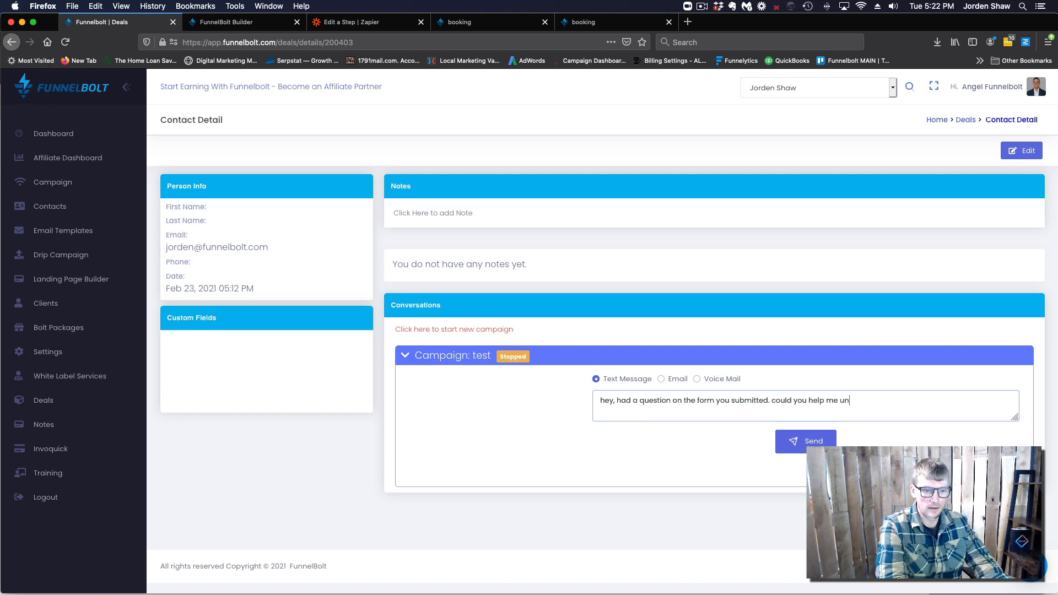
text(derstand)
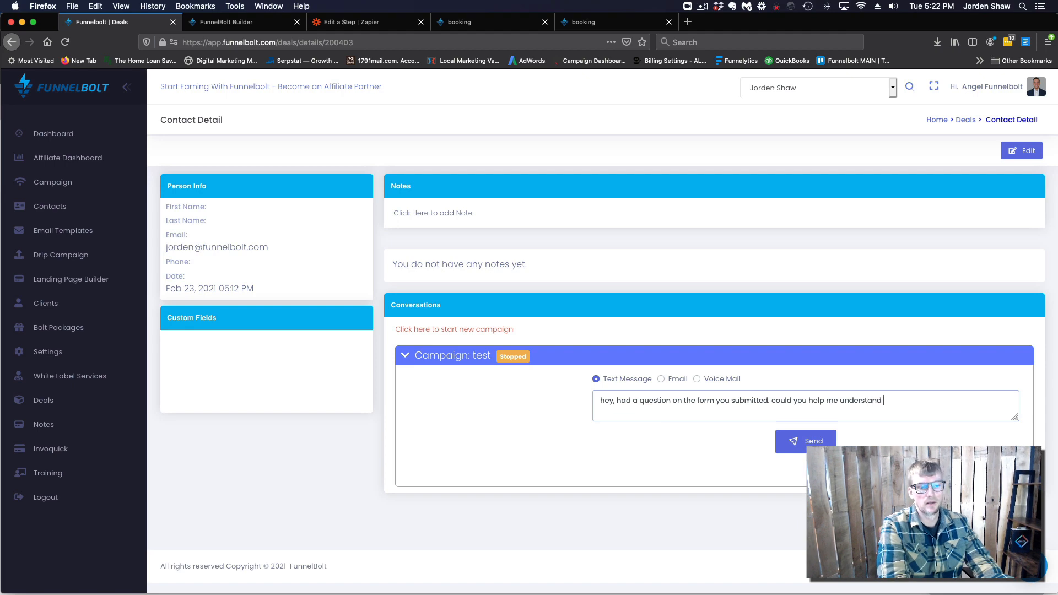
text( why.....)
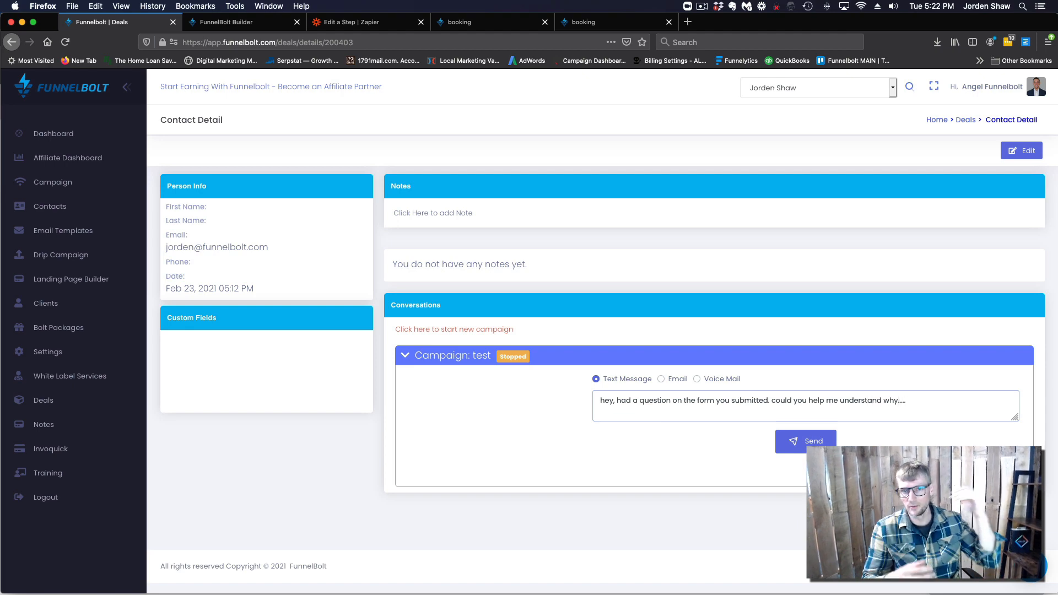